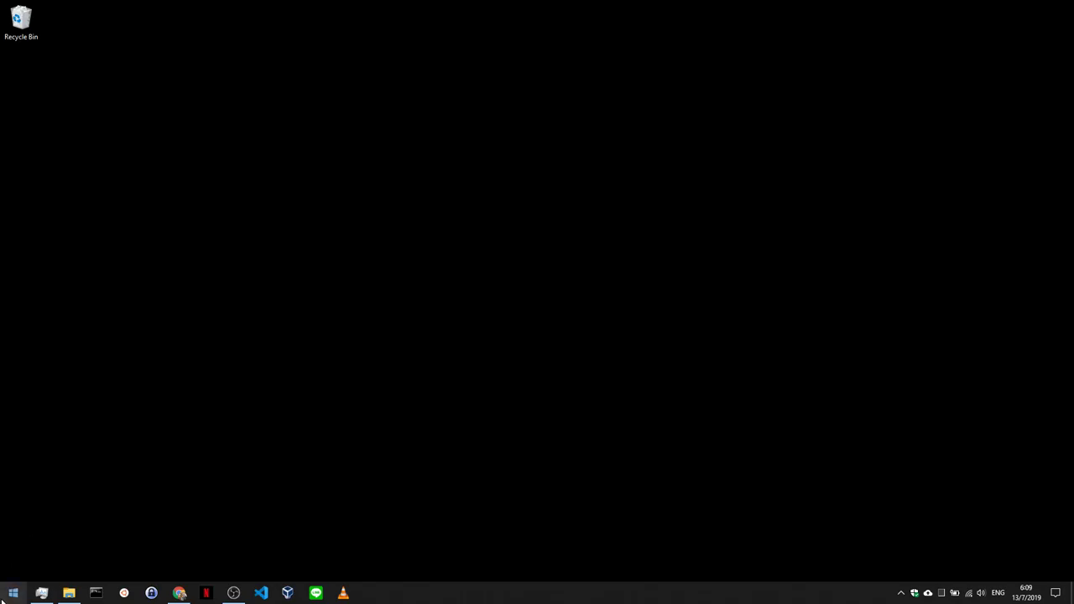
click(12, 594)
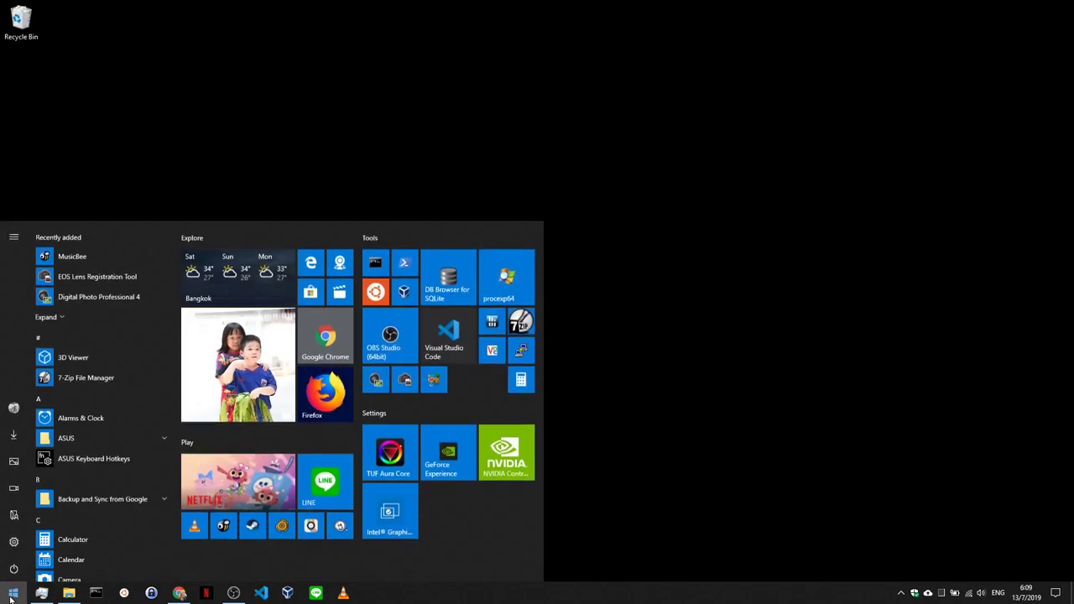
click(11, 598)
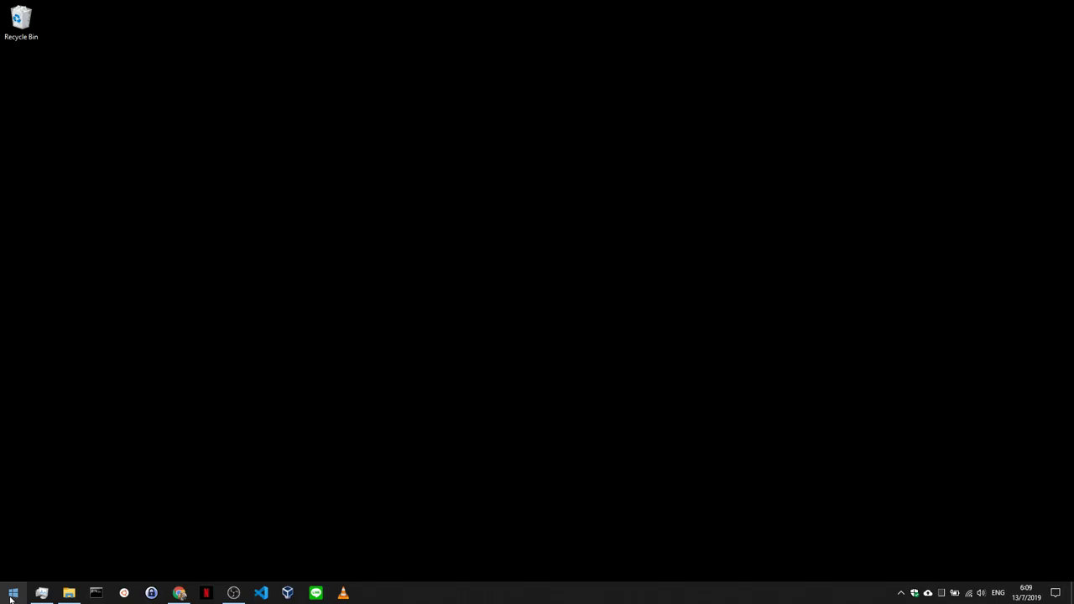
right_click(12, 597)
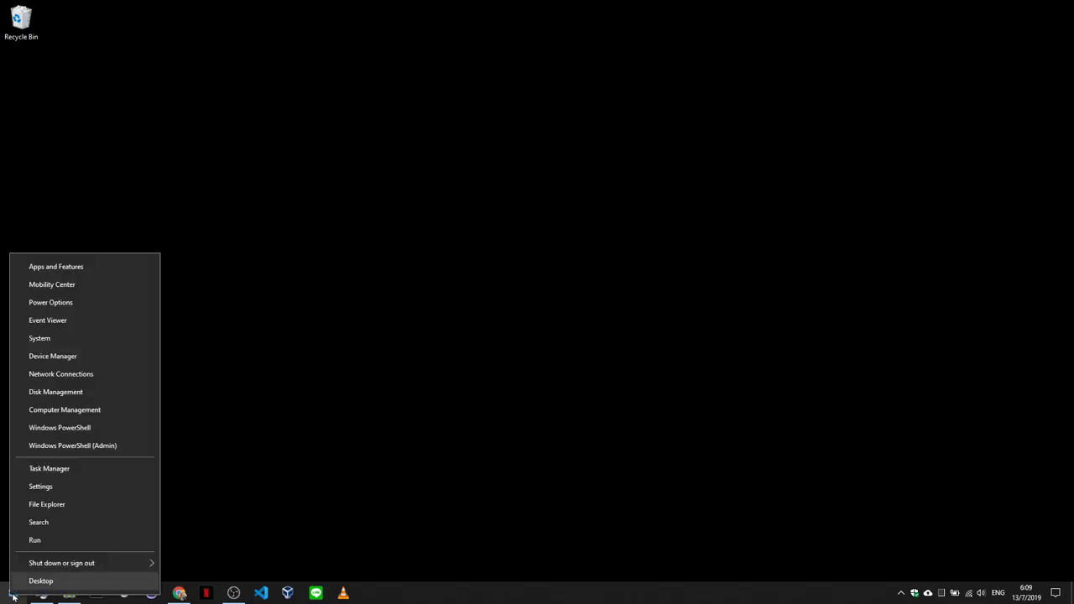
click(304, 475)
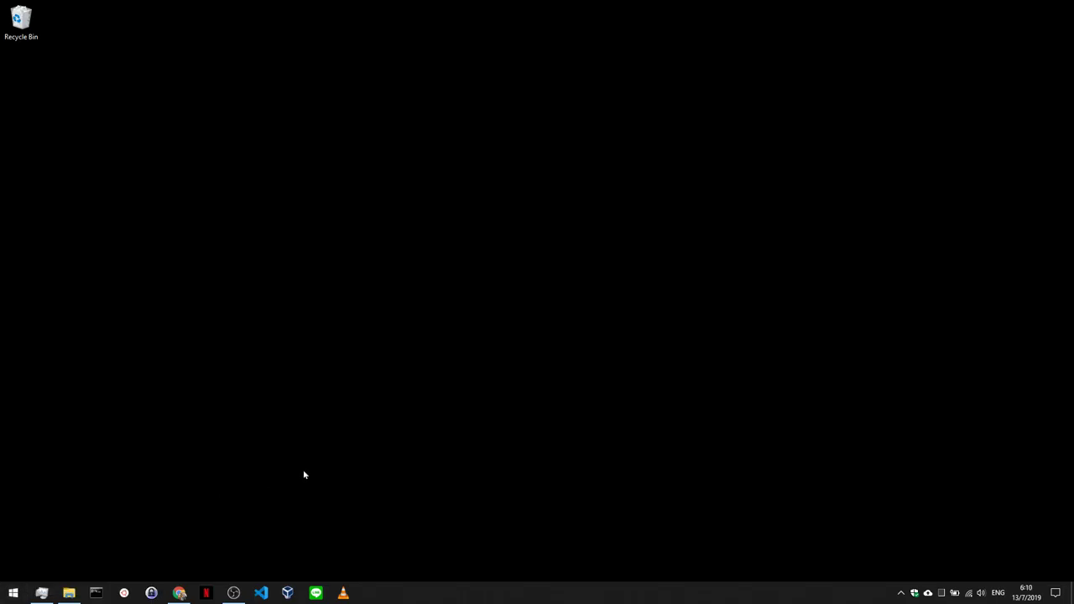
- Open the system's About page to view the device specifications, and close it again
right_click(19, 594)
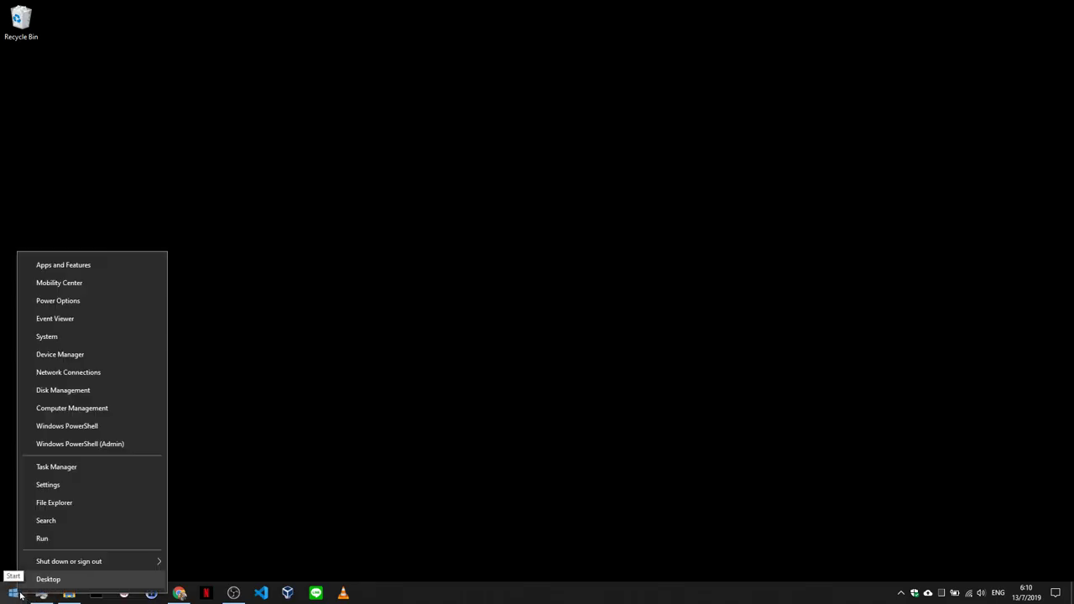
click(126, 336)
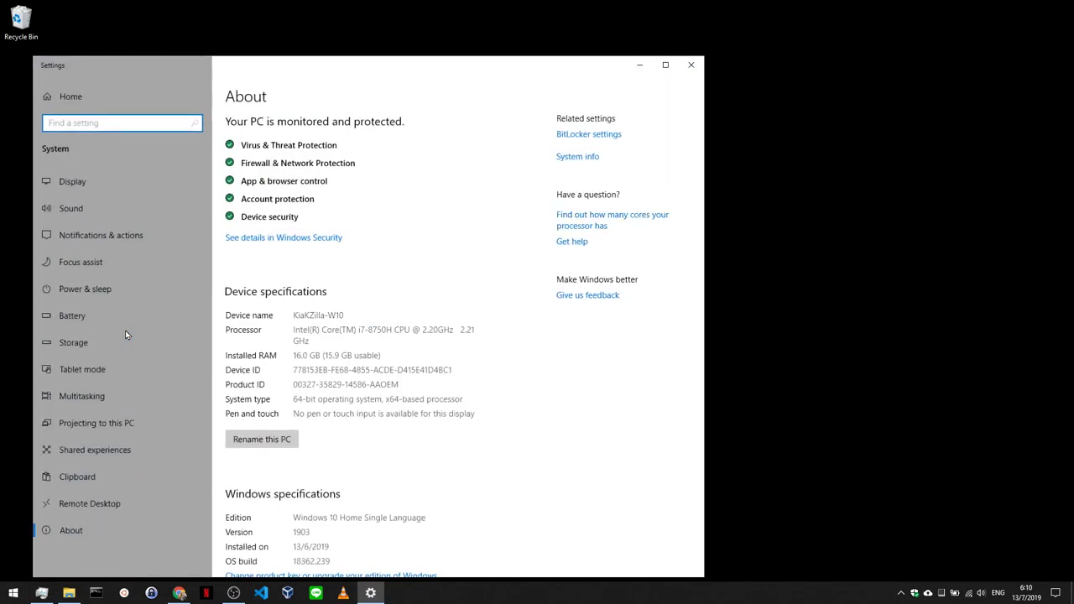
click(690, 66)
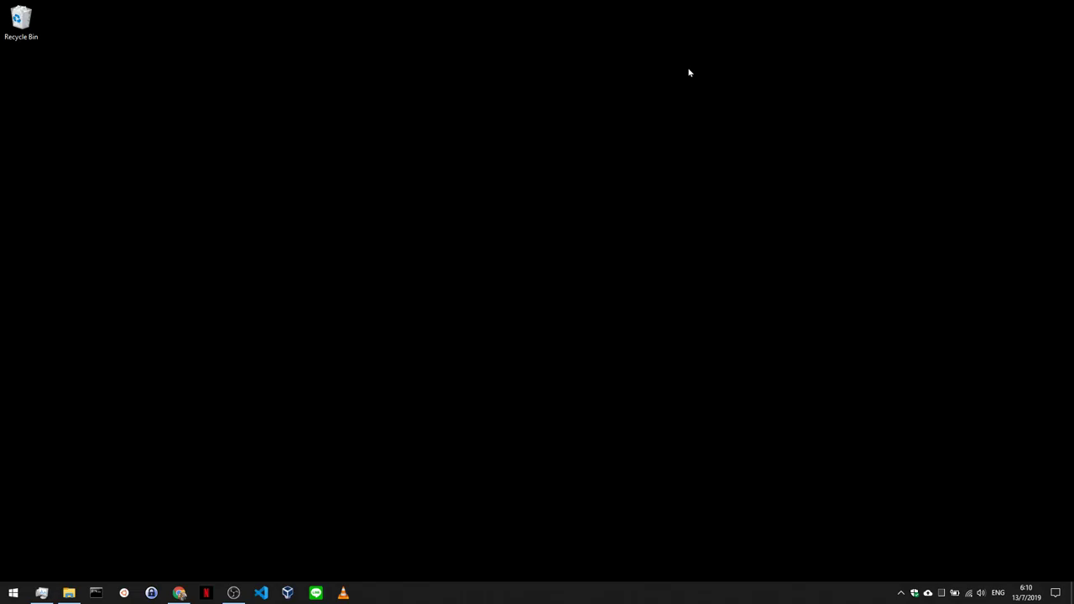
- Check the Windows specifications, including edition and version, on the system's About page and close Settings
key(super+x)
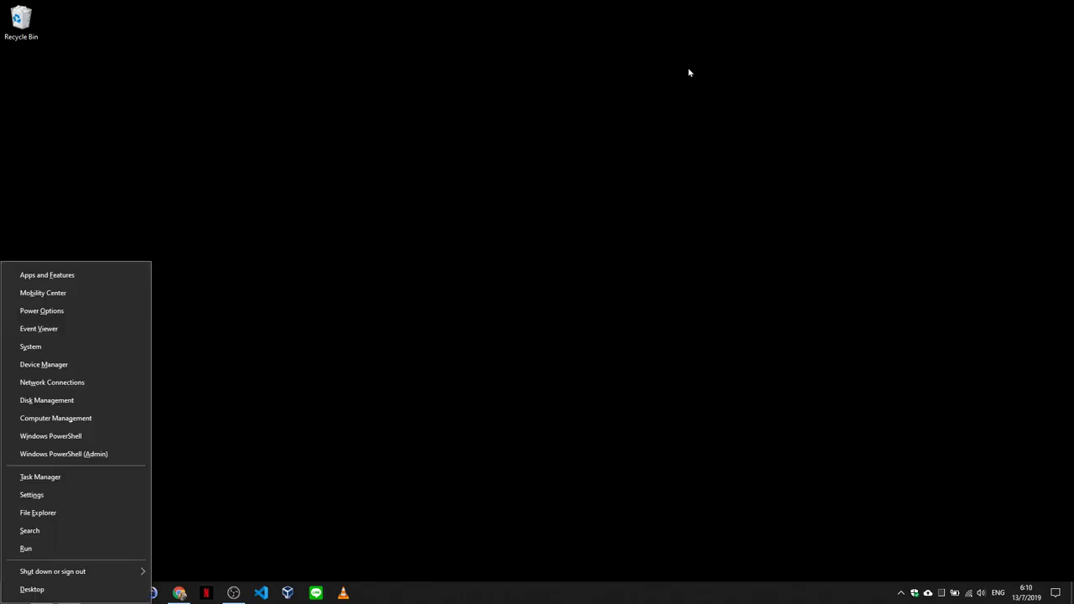
click(77, 346)
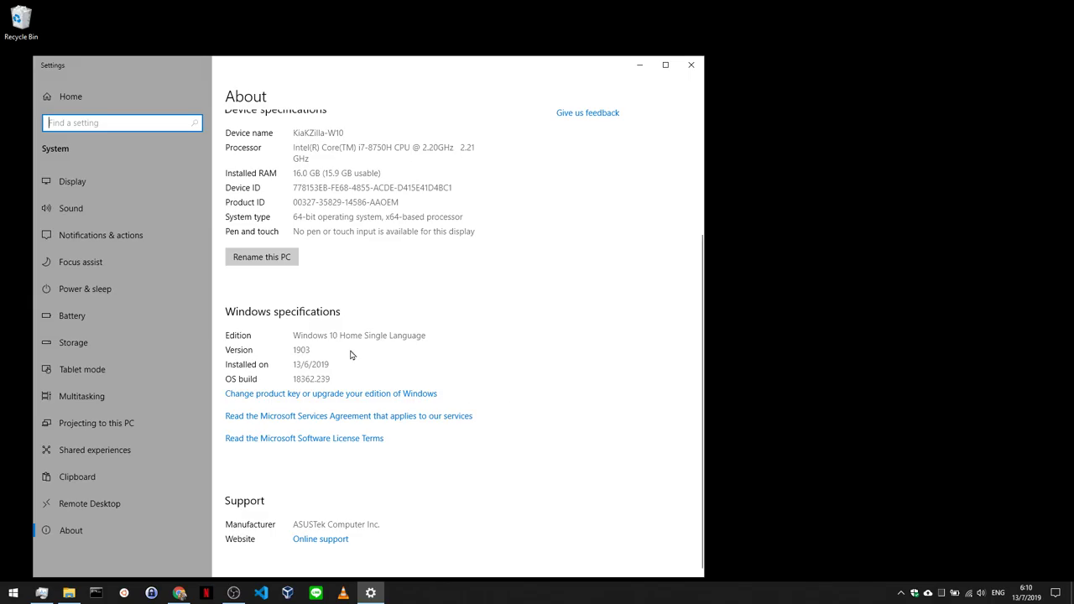
click(692, 65)
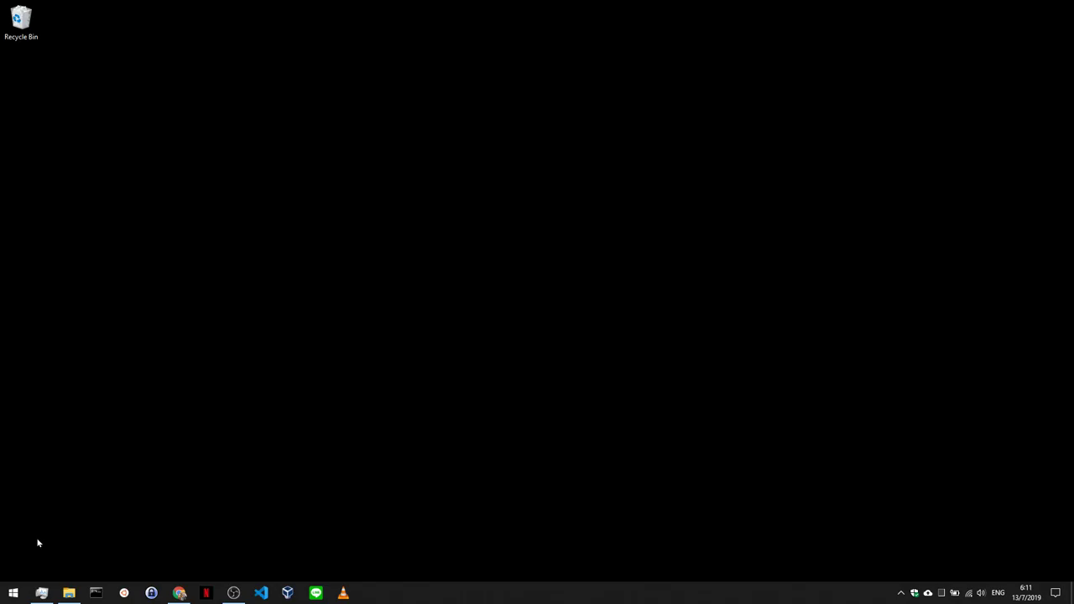
- Search Windows for Control Panel and open it
click(12, 596)
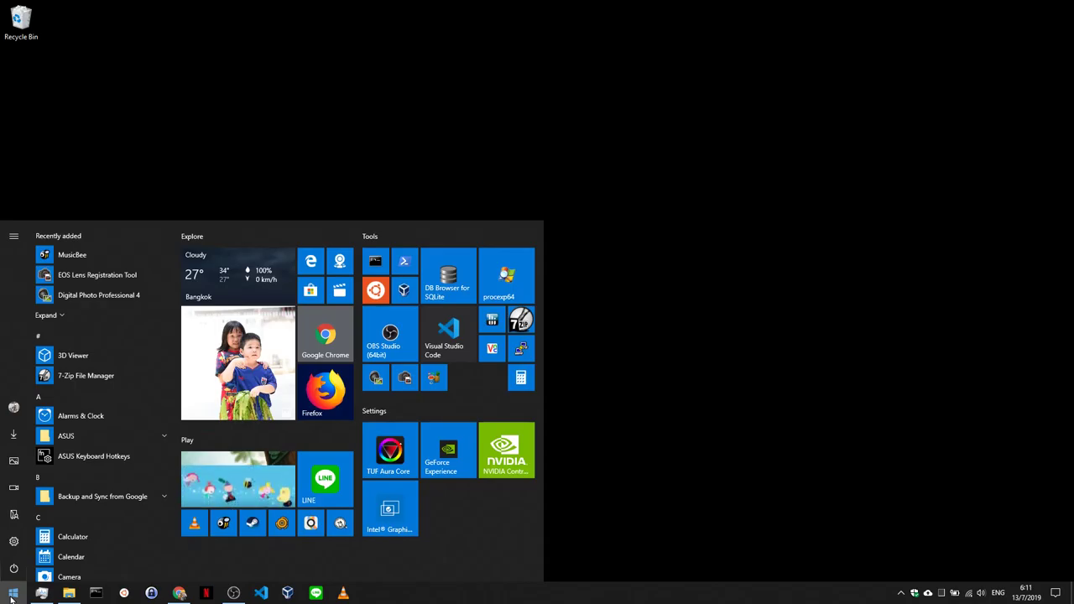
text(cont)
key(Return)
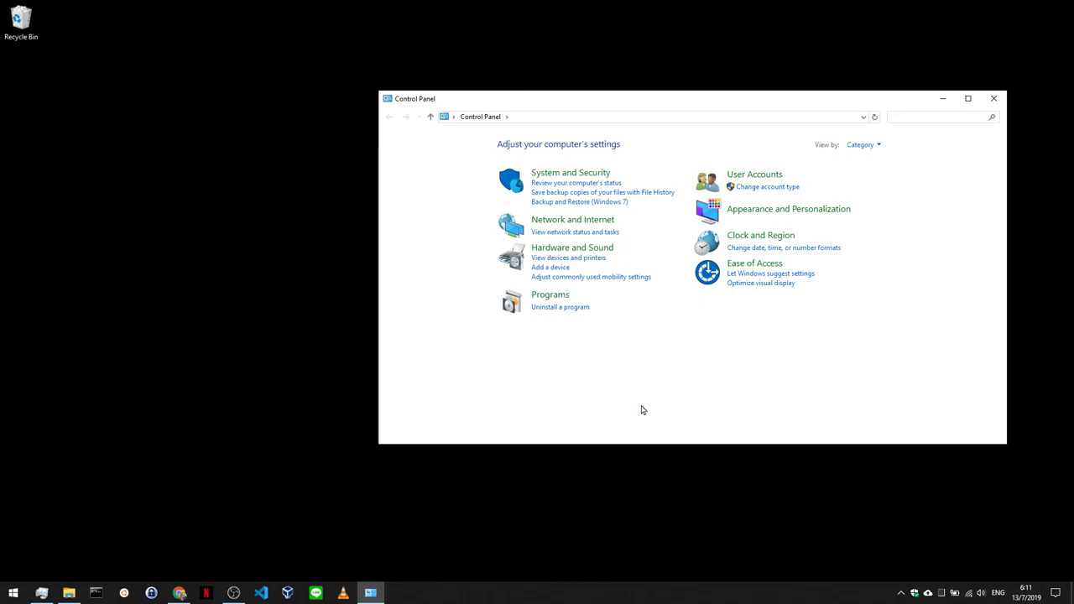
- Search Windows for the Settings app and open it alongside Control Panel
click(7, 596)
text(se)
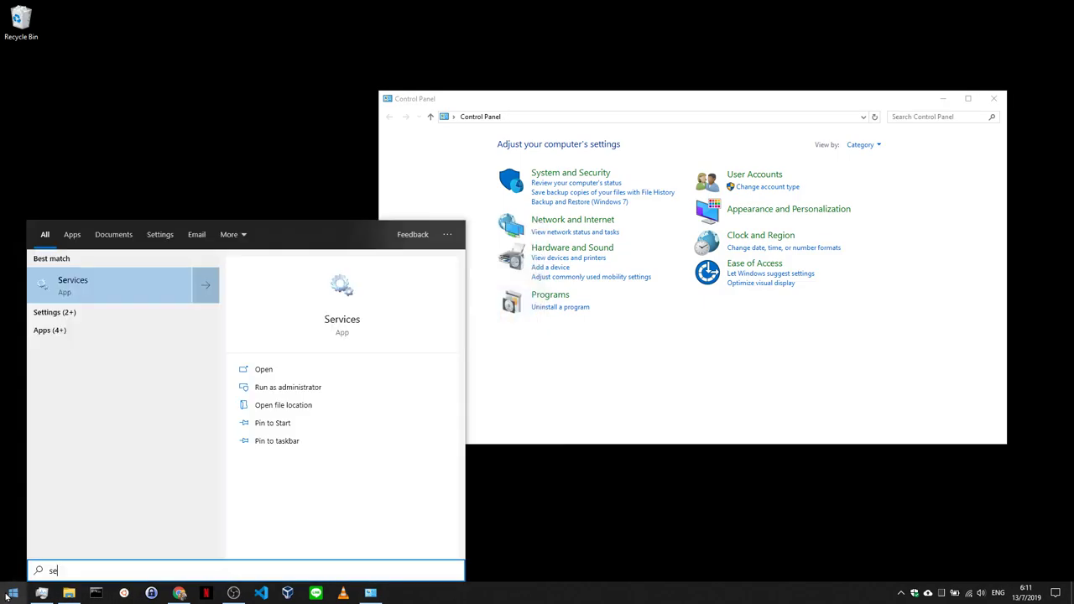
text(tting)
key(Return)
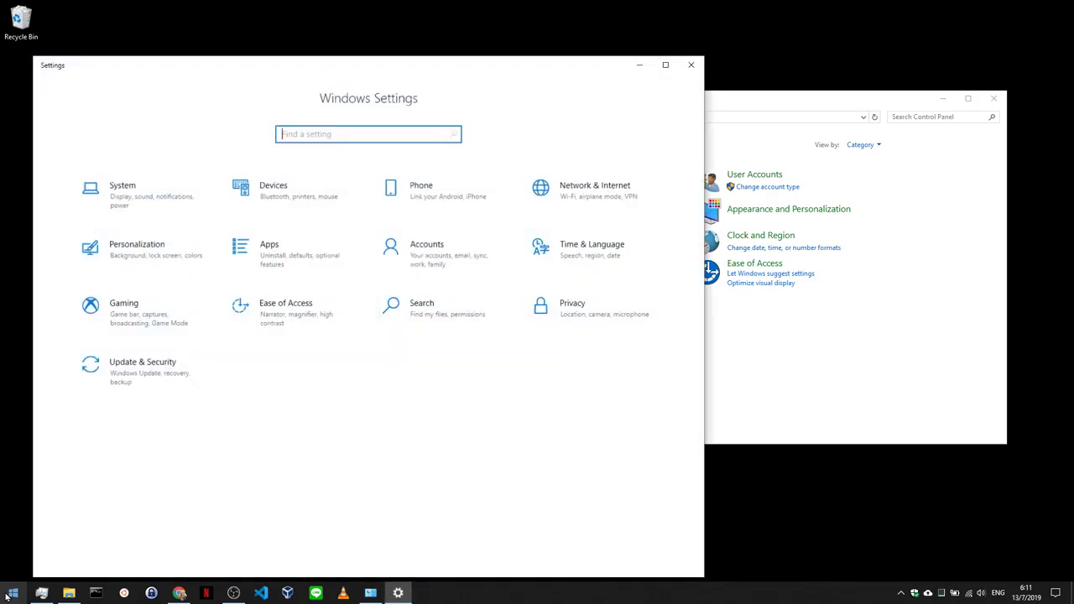
- Compare the categories in Control Panel and Windows Settings by bringing each window forward in turn, and close Control Panel
click(920, 360)
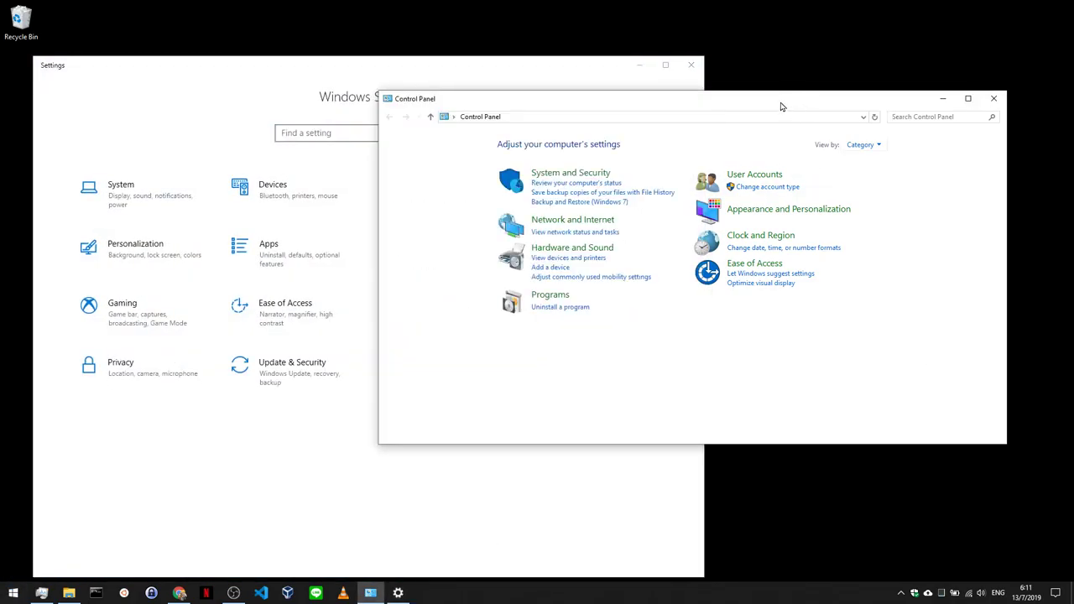
drag(782, 105, 831, 199)
click(547, 95)
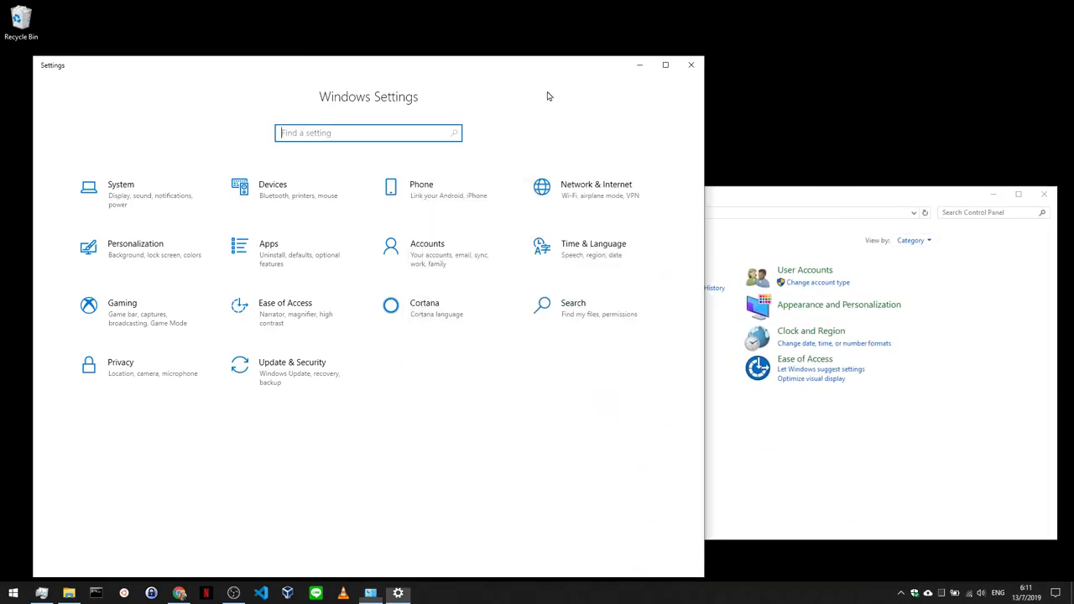
click(824, 190)
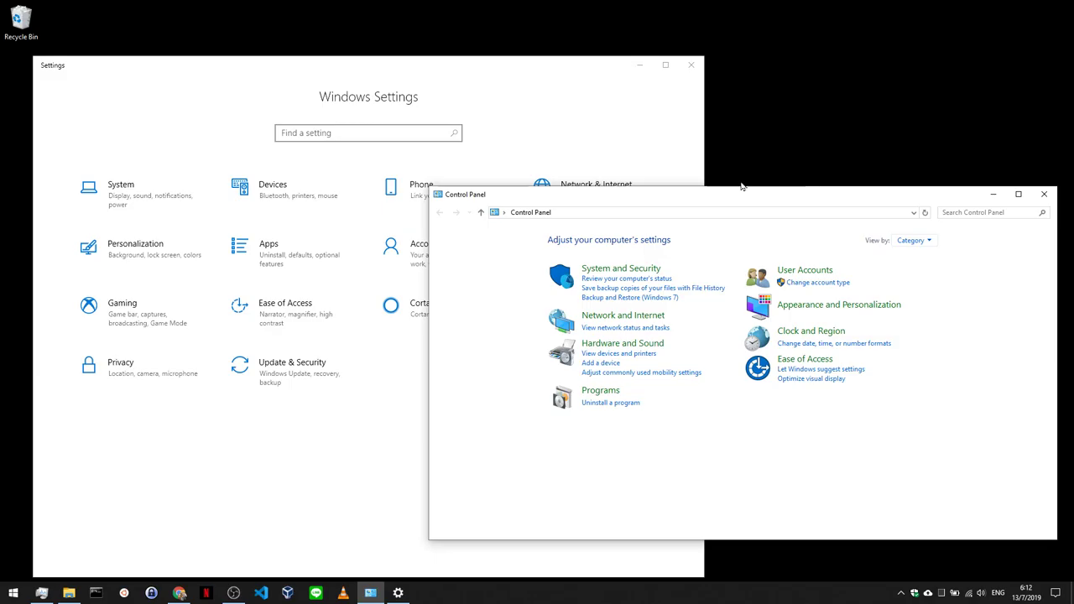
click(634, 101)
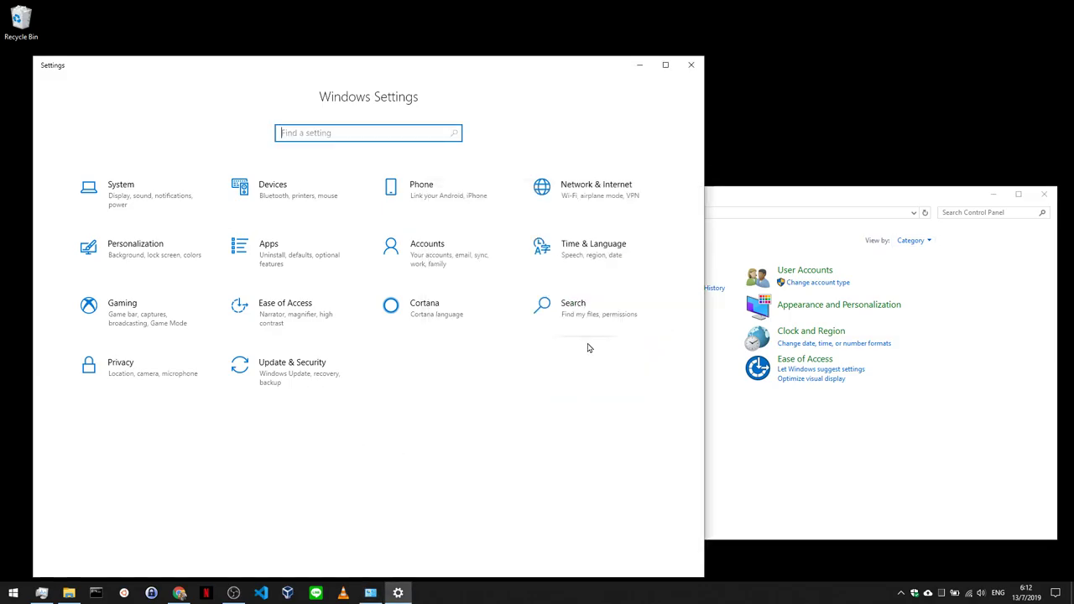
click(831, 198)
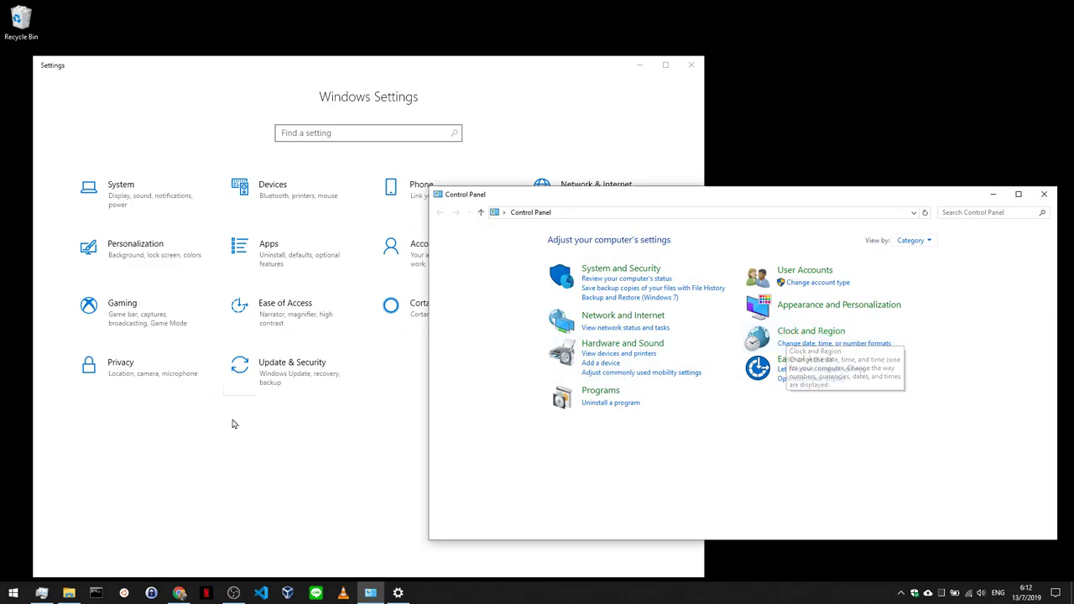
click(291, 488)
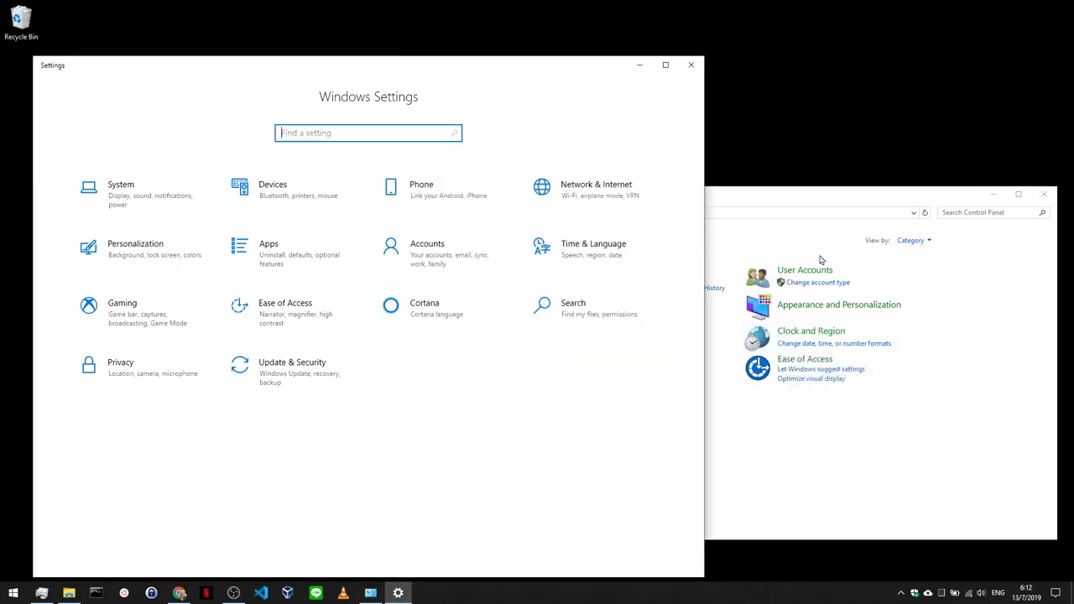
click(1047, 195)
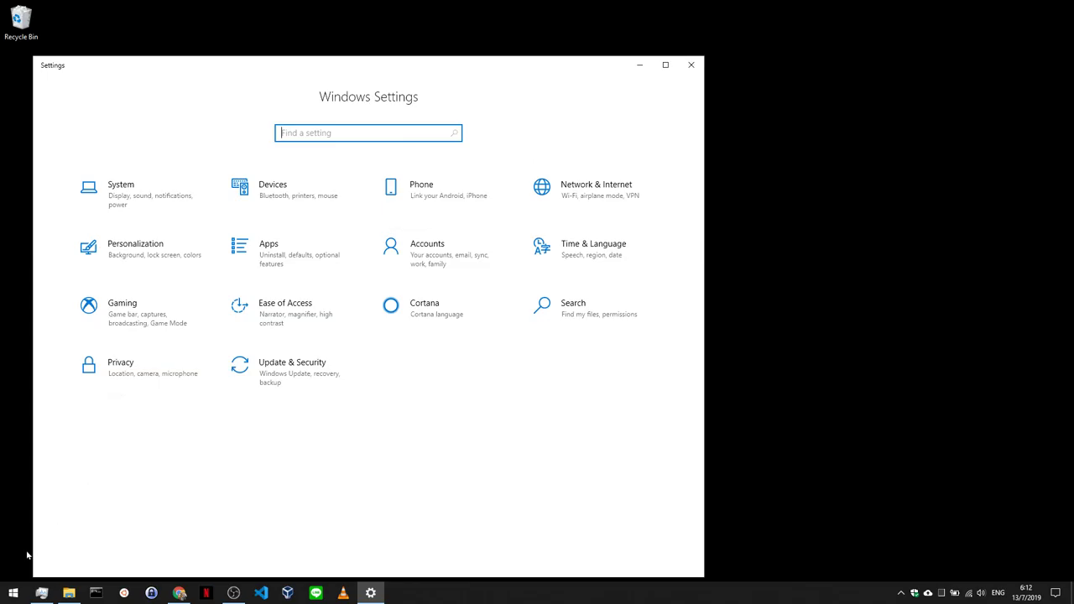
- Set the taskbar's Search option to show the search box
right_click(521, 600)
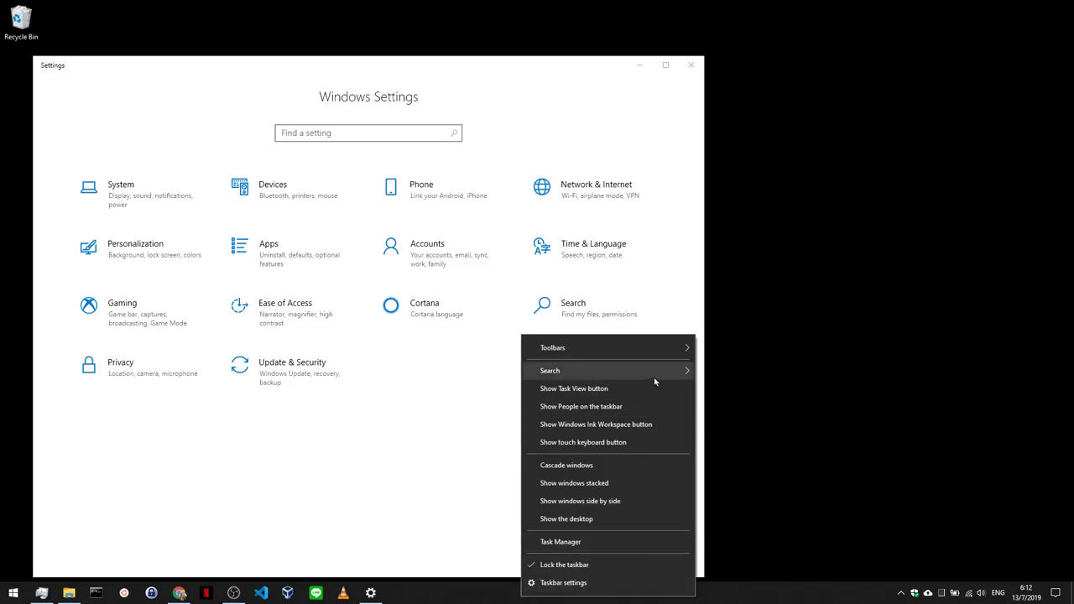
mouse_move(681, 381)
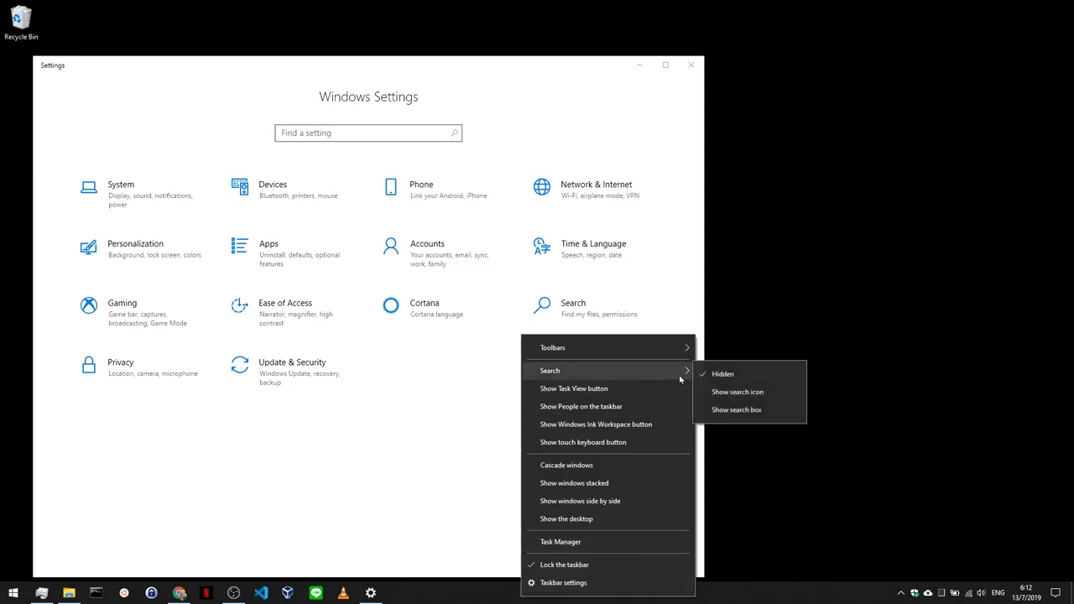
click(774, 409)
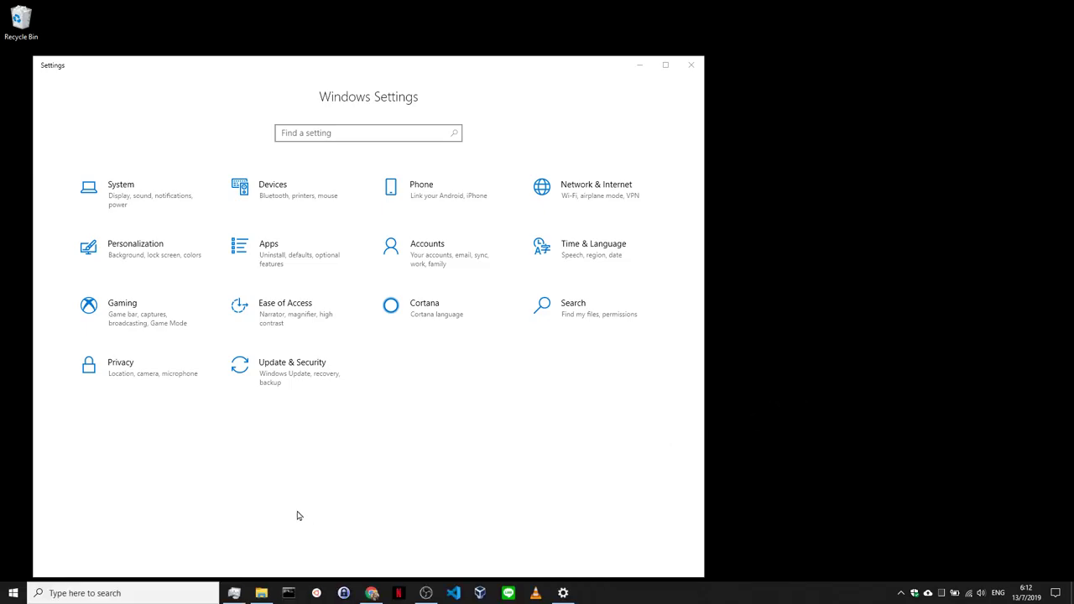
- Search Windows for "windows update", open the Windows Update settings, and move the window toward the middle of the desktop
click(87, 593)
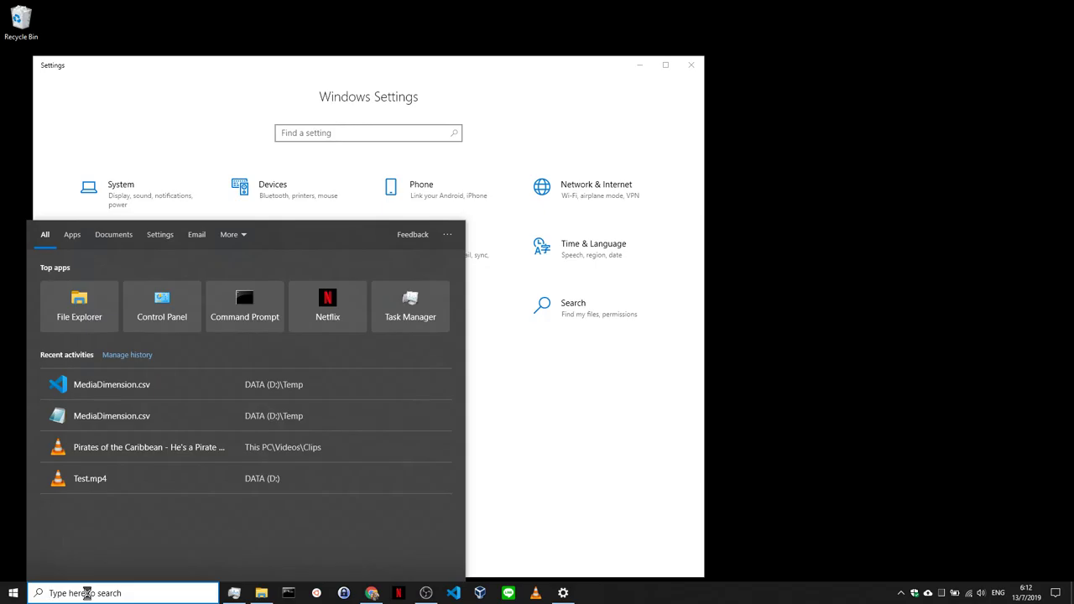
text(windowss)
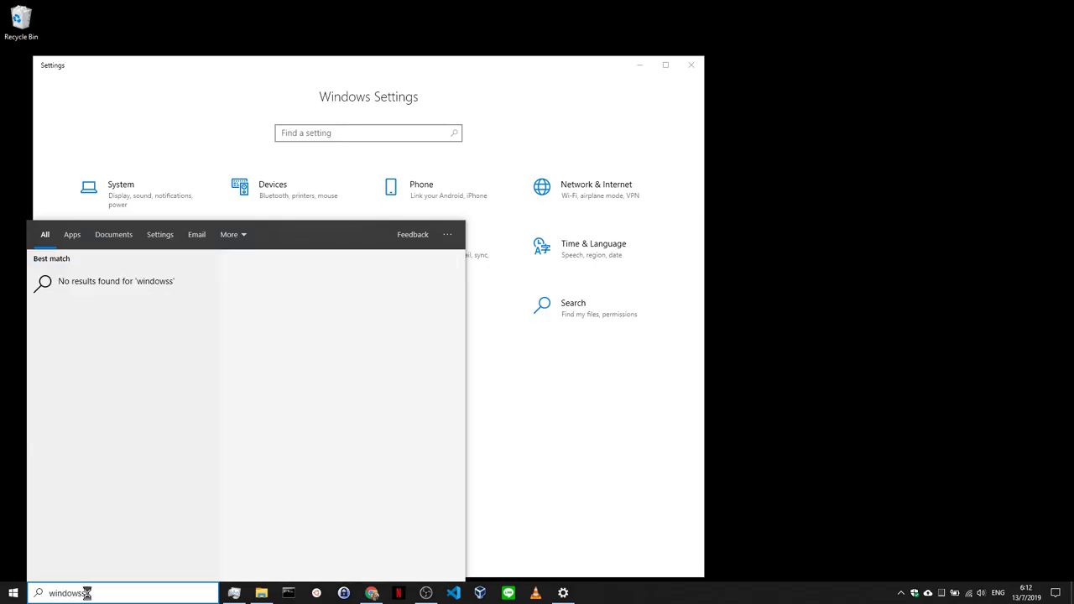
key(BackSpace)
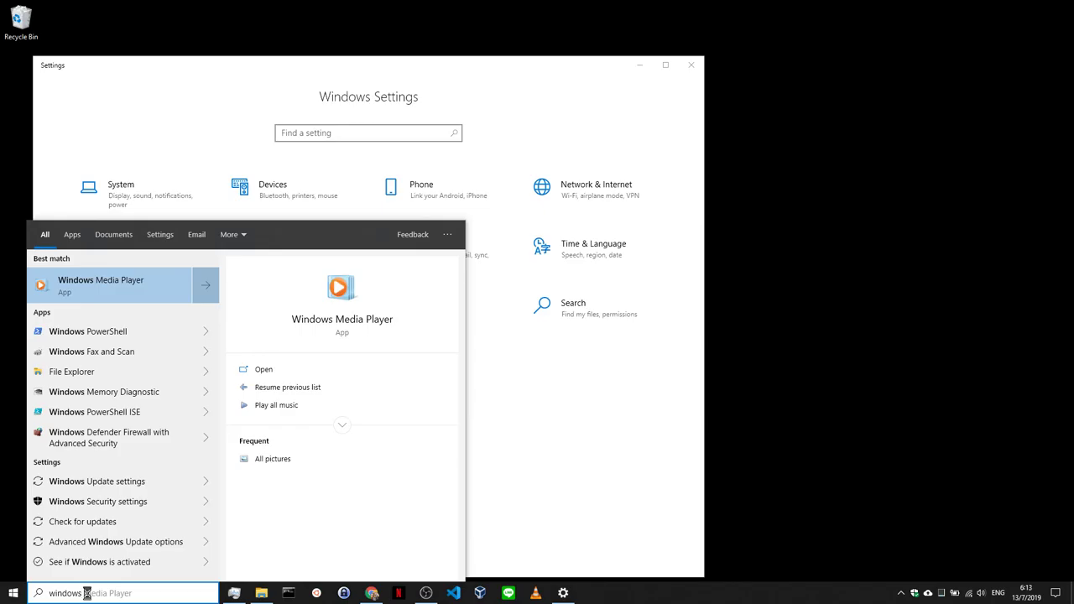
text(up)
text(dat)
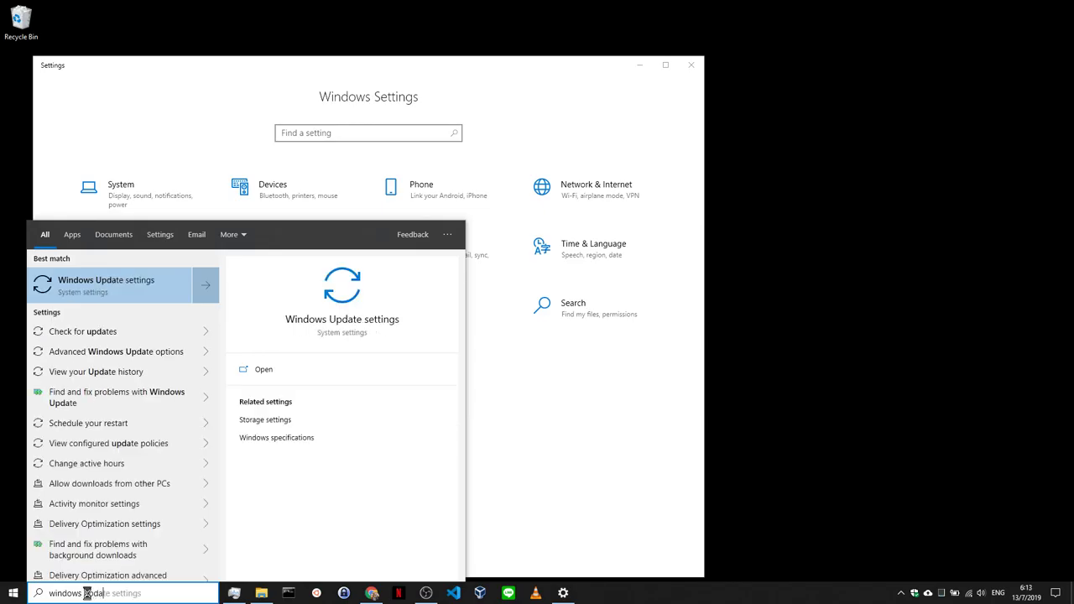
click(166, 297)
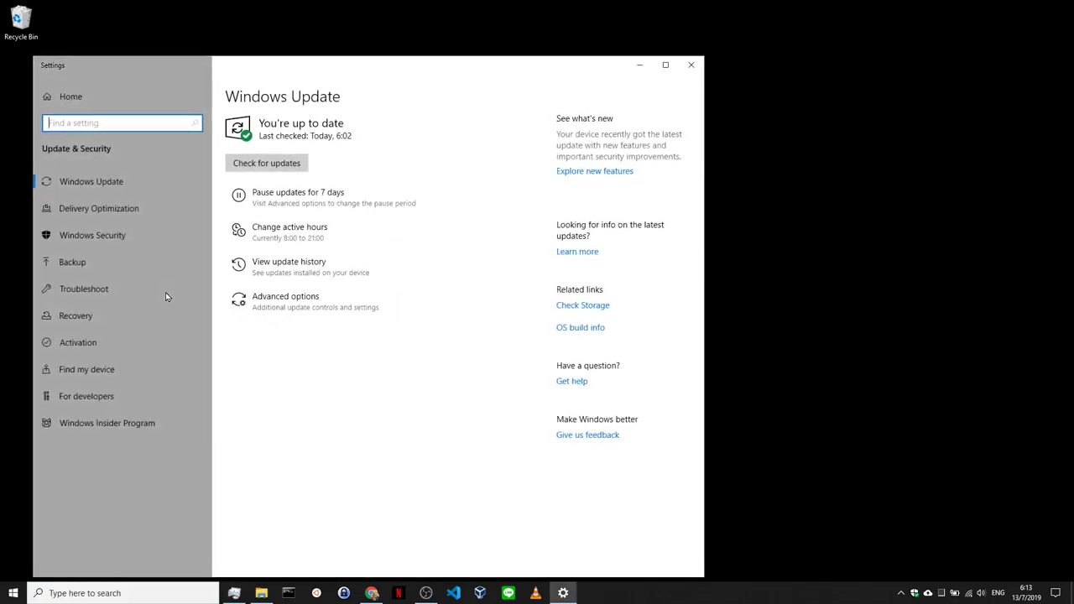
drag(398, 66, 590, 53)
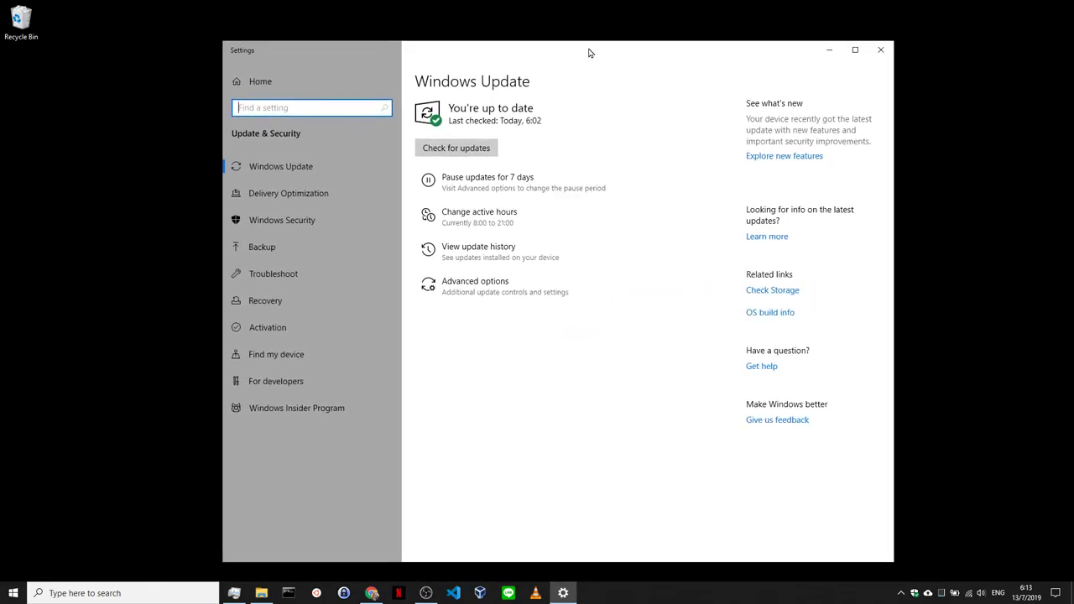
click(135, 592)
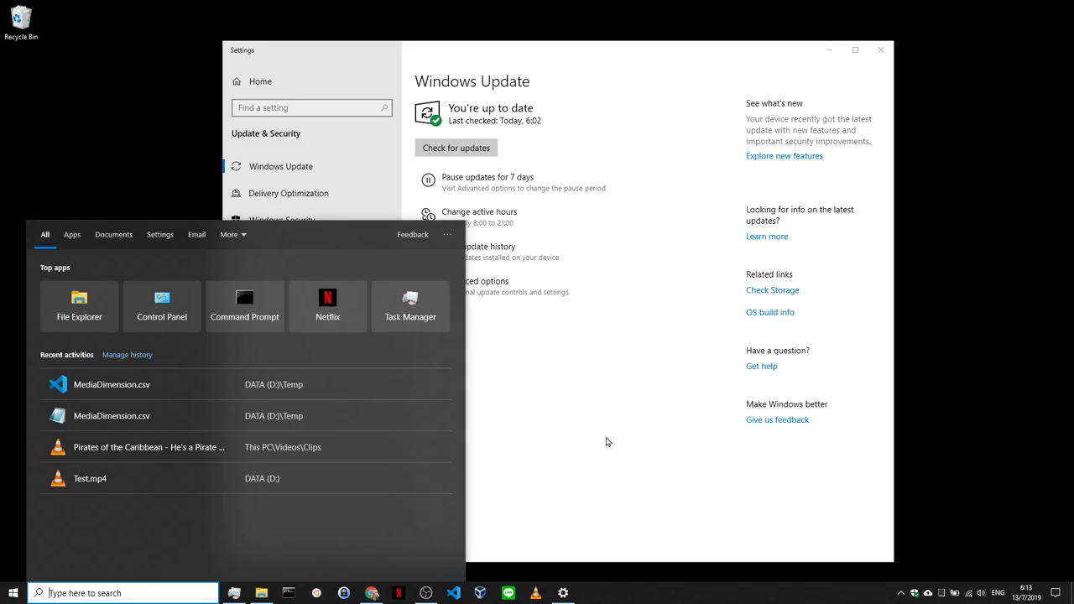
click(608, 443)
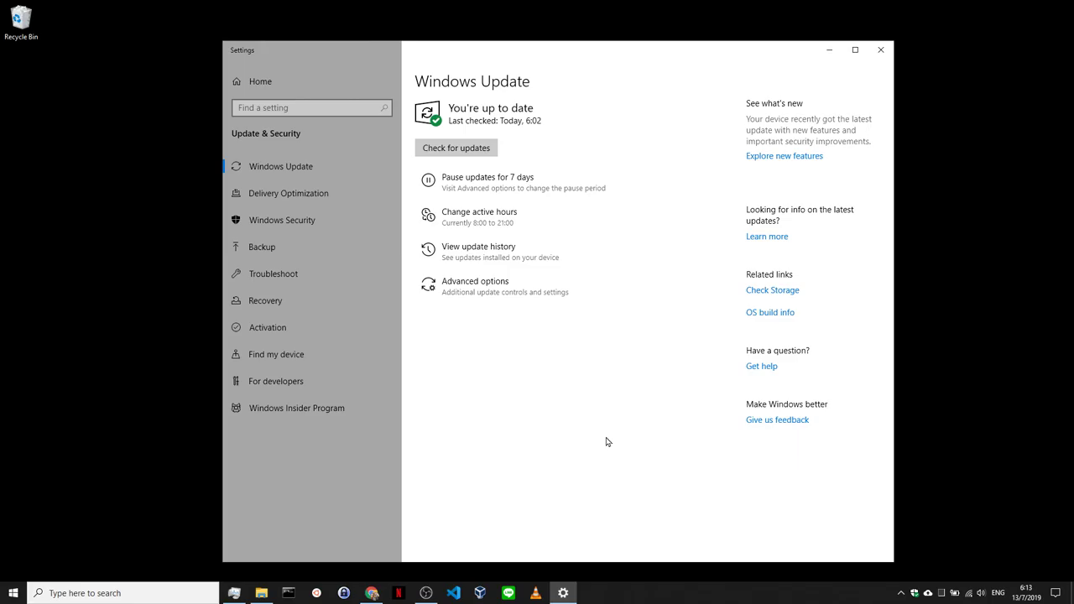
click(181, 596)
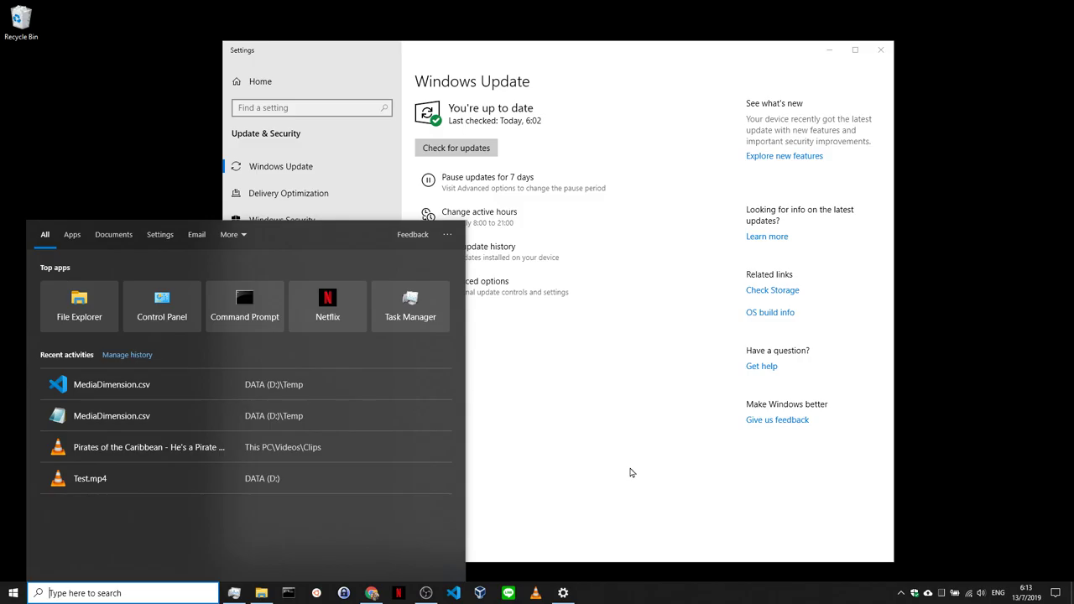
click(631, 473)
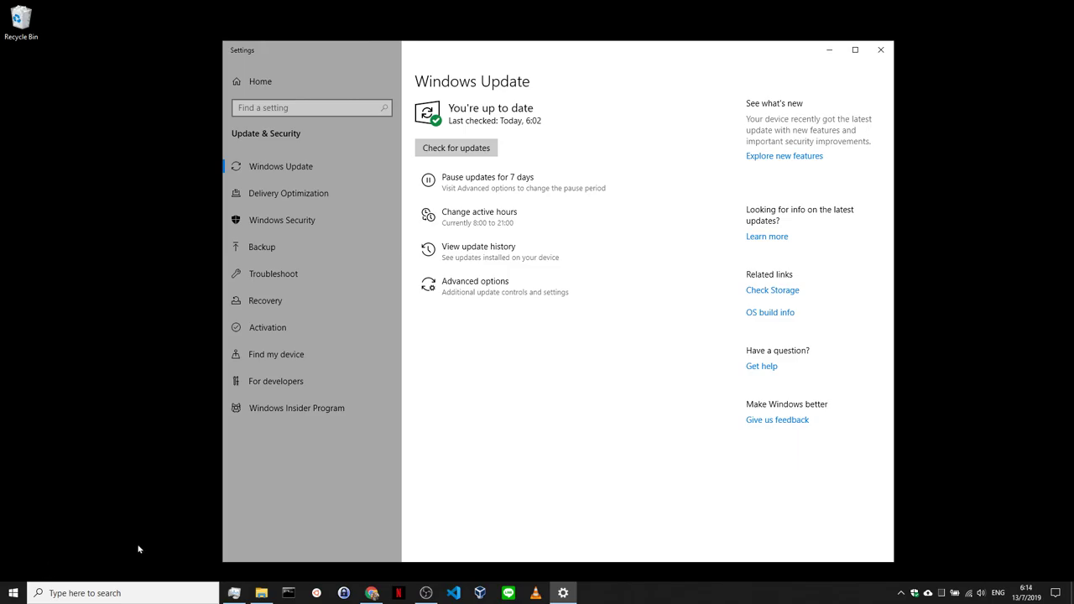
- Search Windows for "set" to bring Settings forward, and go to the Settings home page
key(super)
text(set)
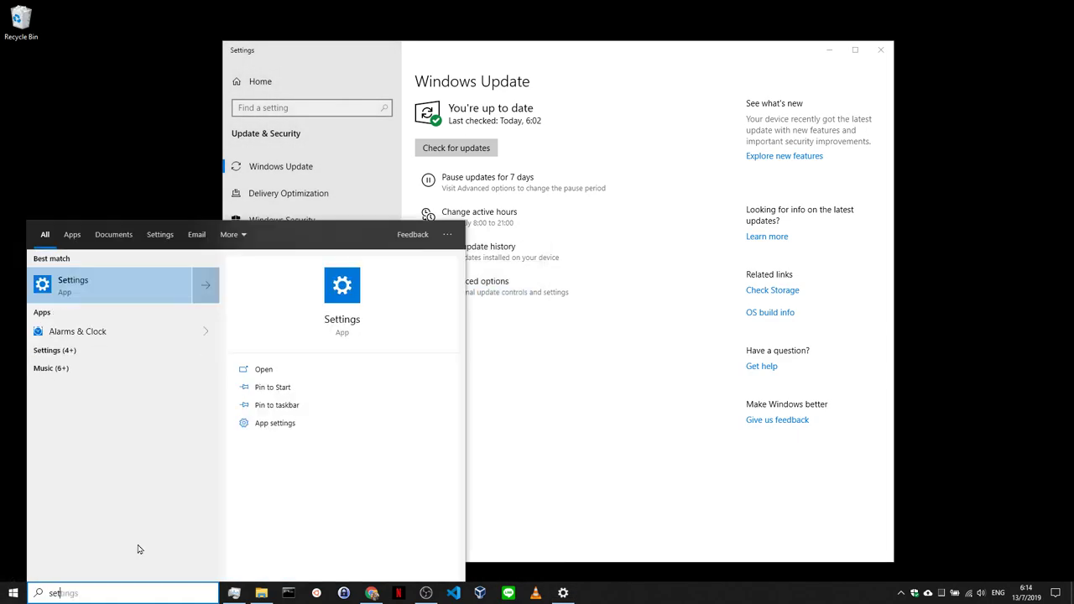
click(142, 301)
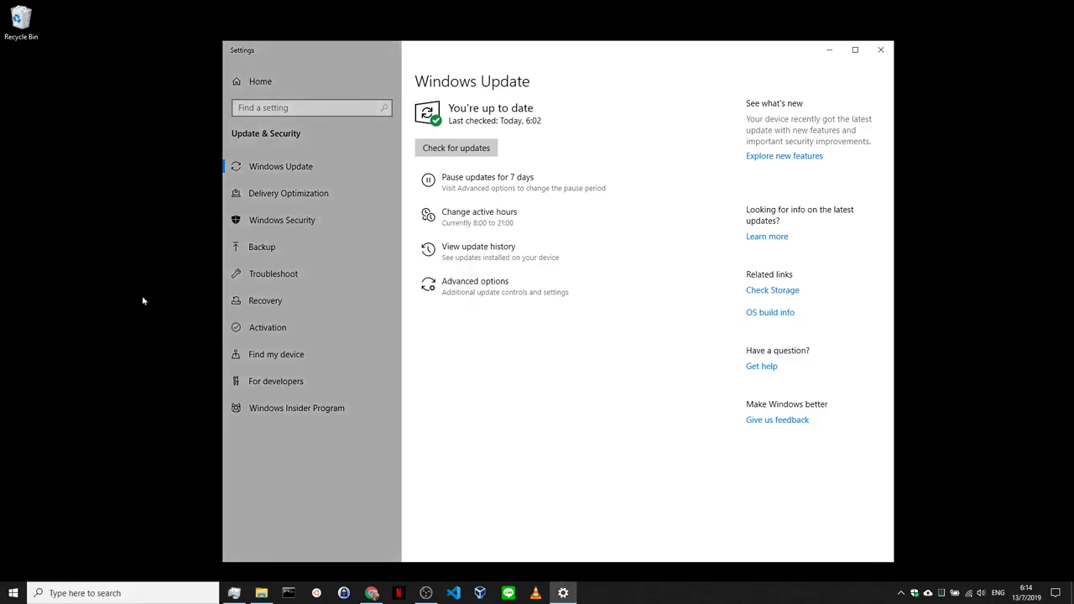
click(273, 74)
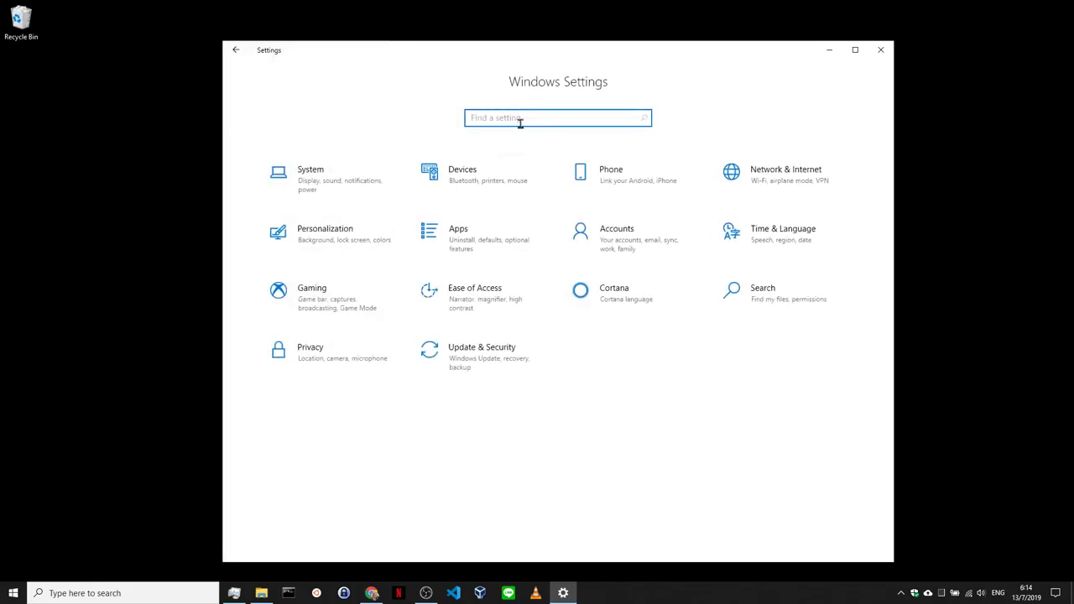
- Search within Settings for "upda" and open Windows Update settings from the suggestions
text(upda)
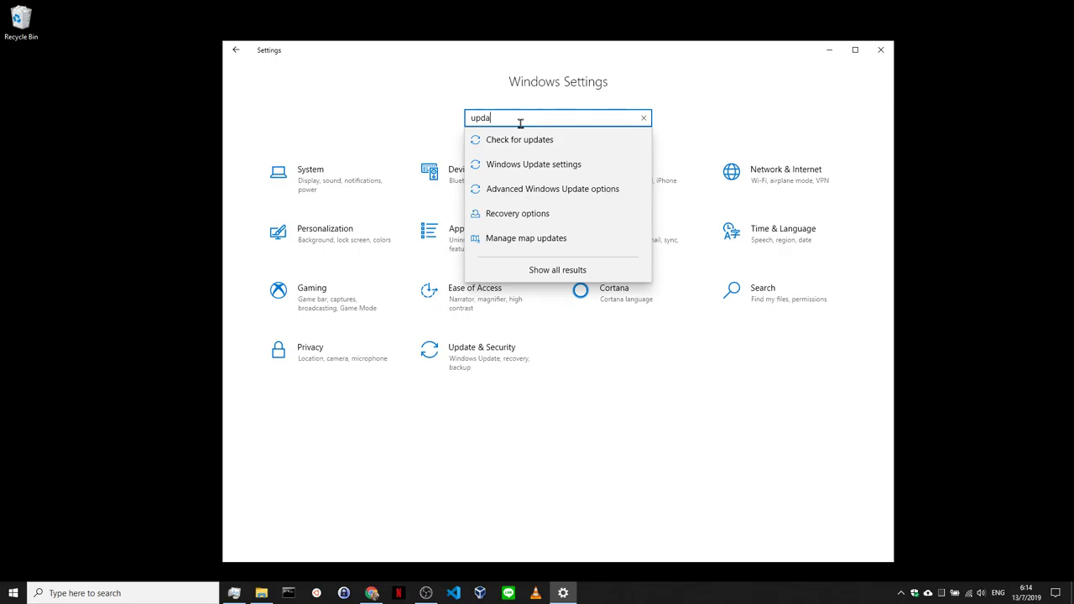
key(Down)
key(Down)
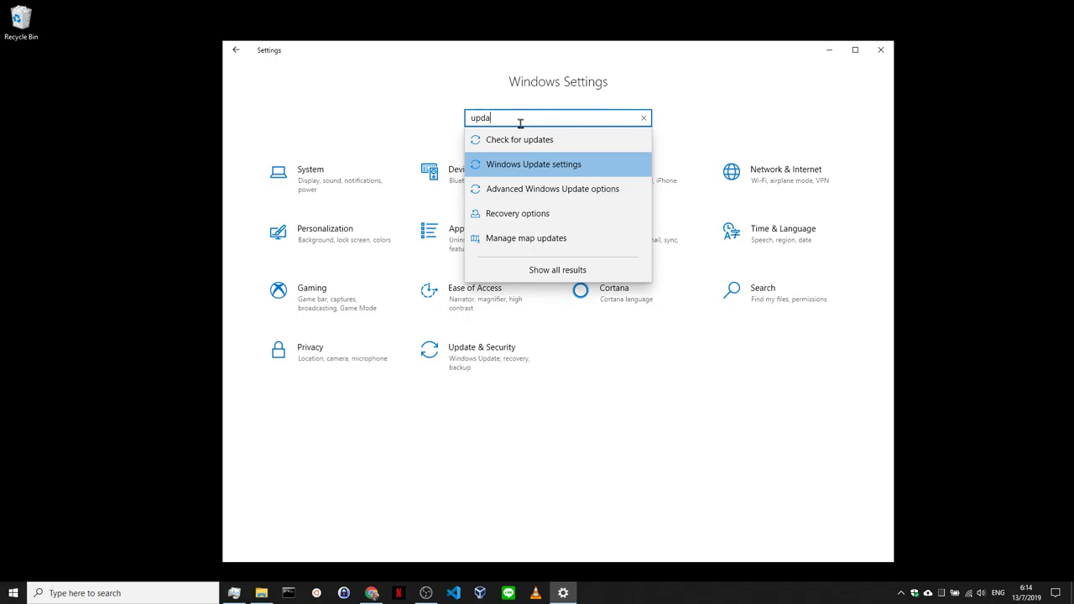
key(Return)
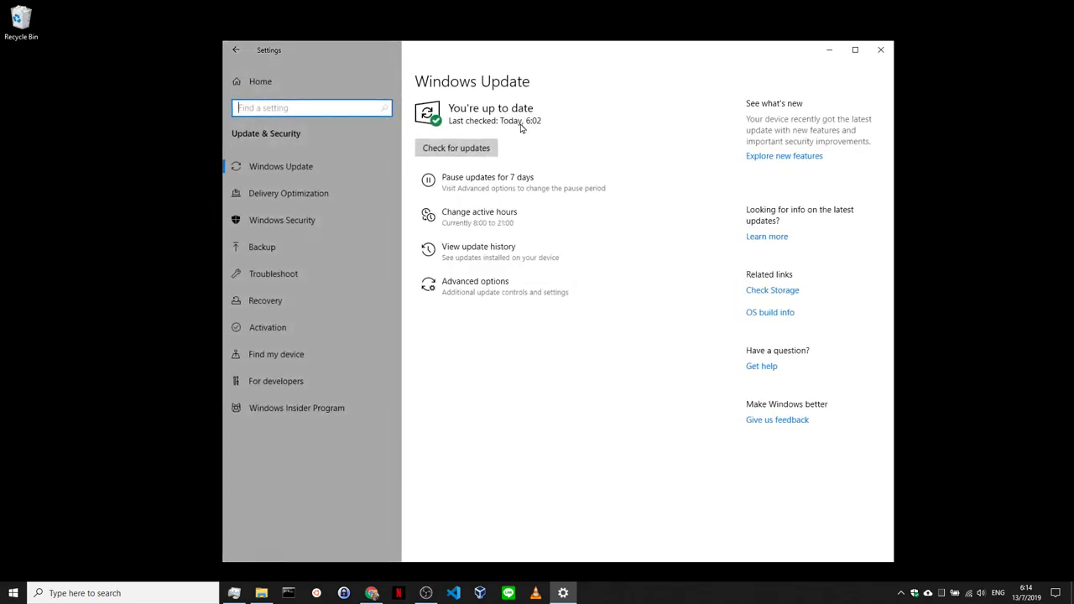
- Search Windows for "wind" to look over the suggested settings, and dismiss the results
click(137, 595)
text(wind)
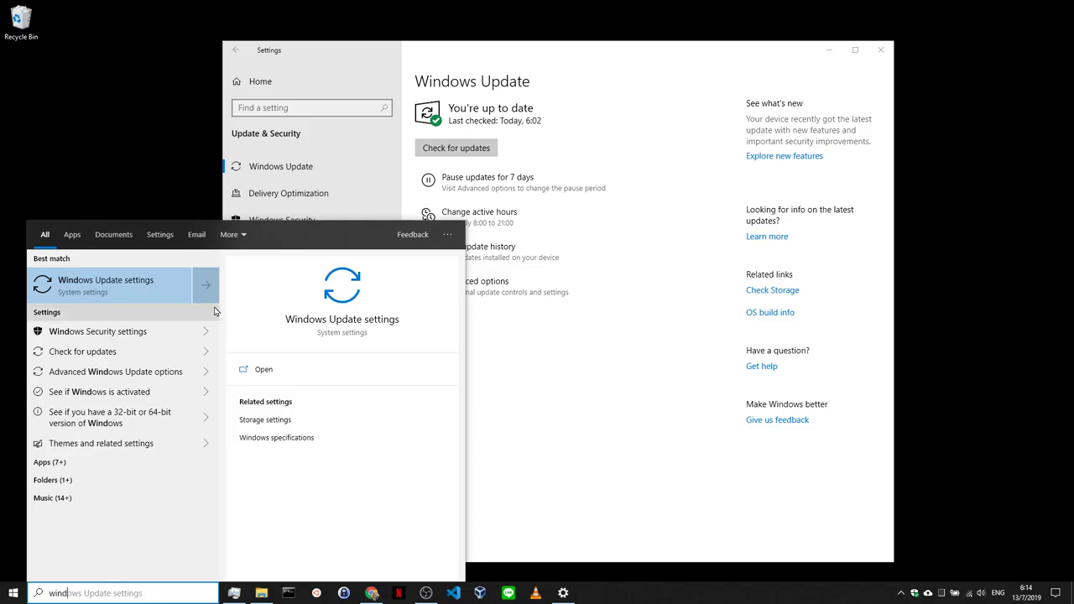
click(578, 421)
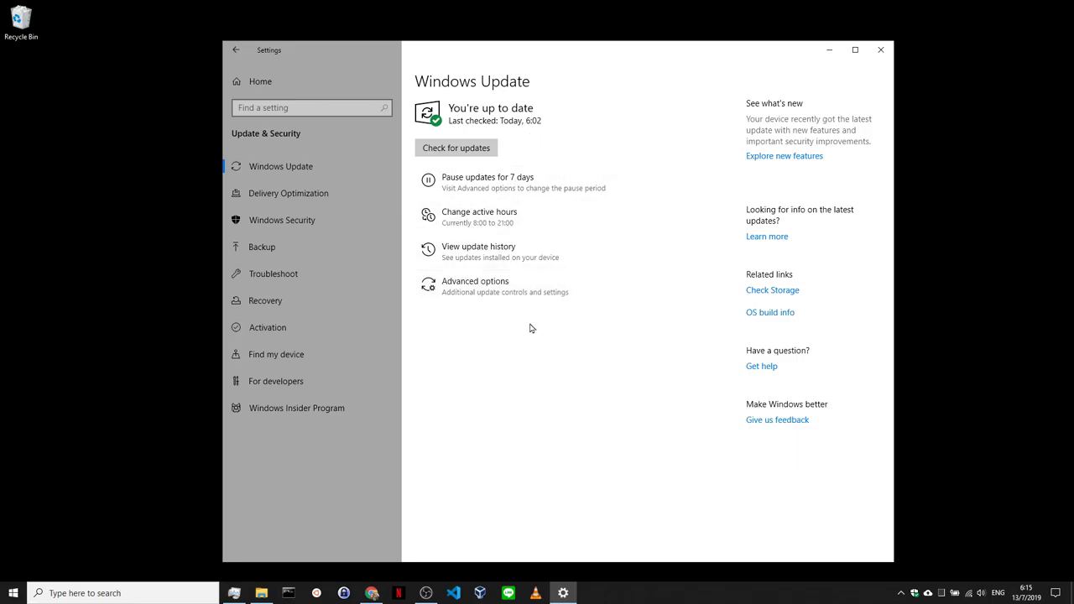
- Review the Change active hours page and the Advanced options page of Windows Update
click(509, 218)
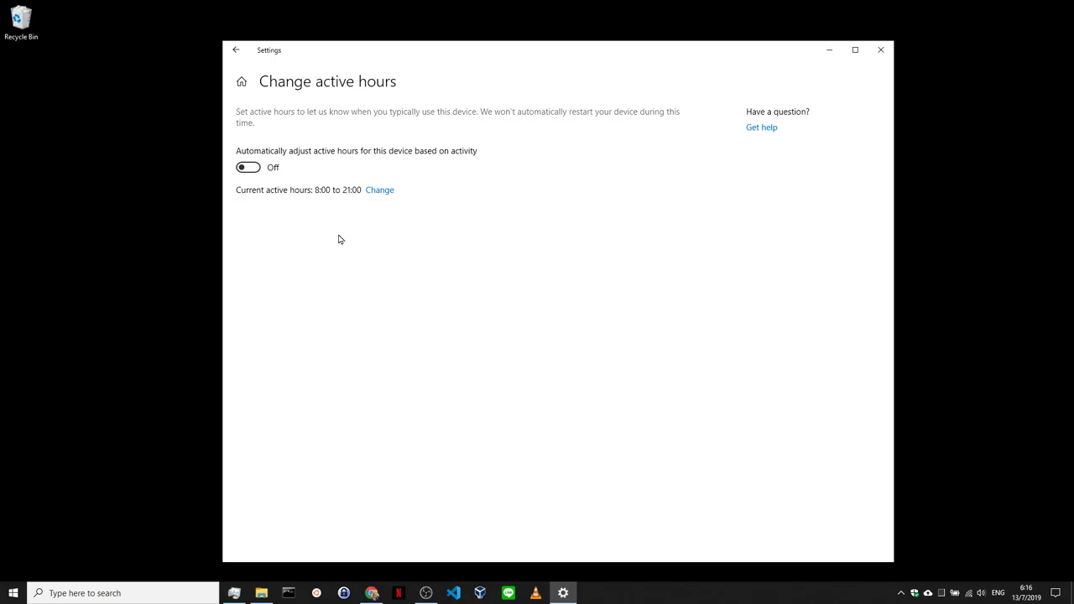
click(236, 50)
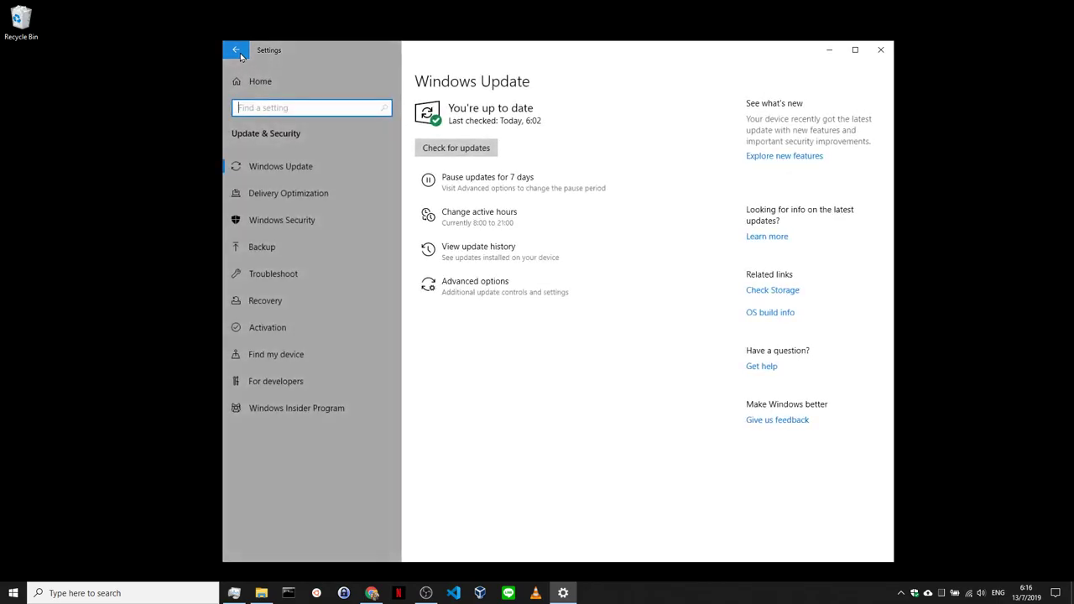
click(504, 286)
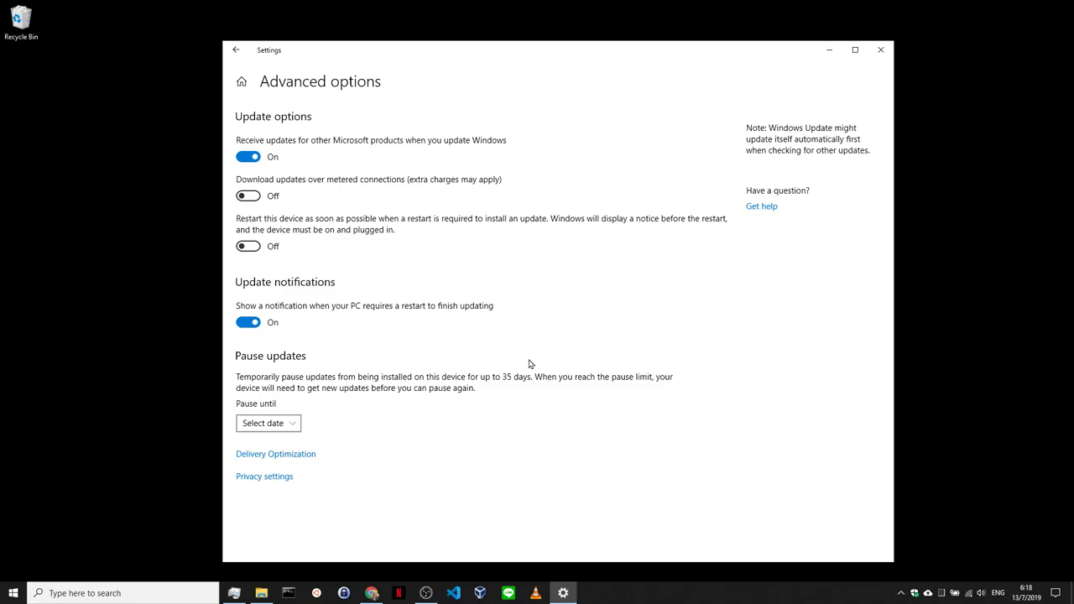
- Search Windows for "metered conn" to look for the metered connection setting
click(146, 596)
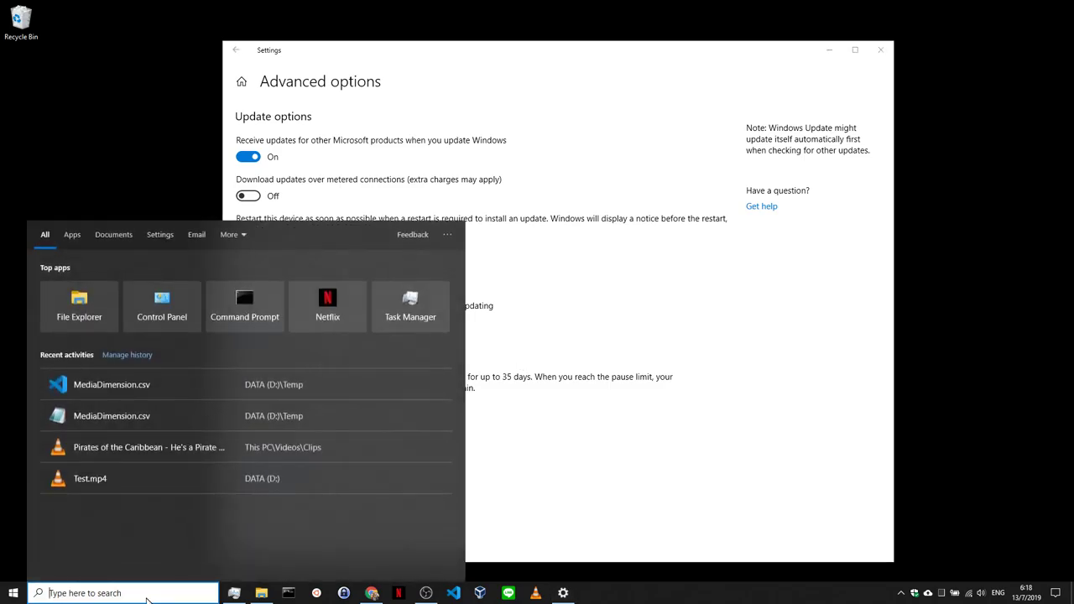
text(met)
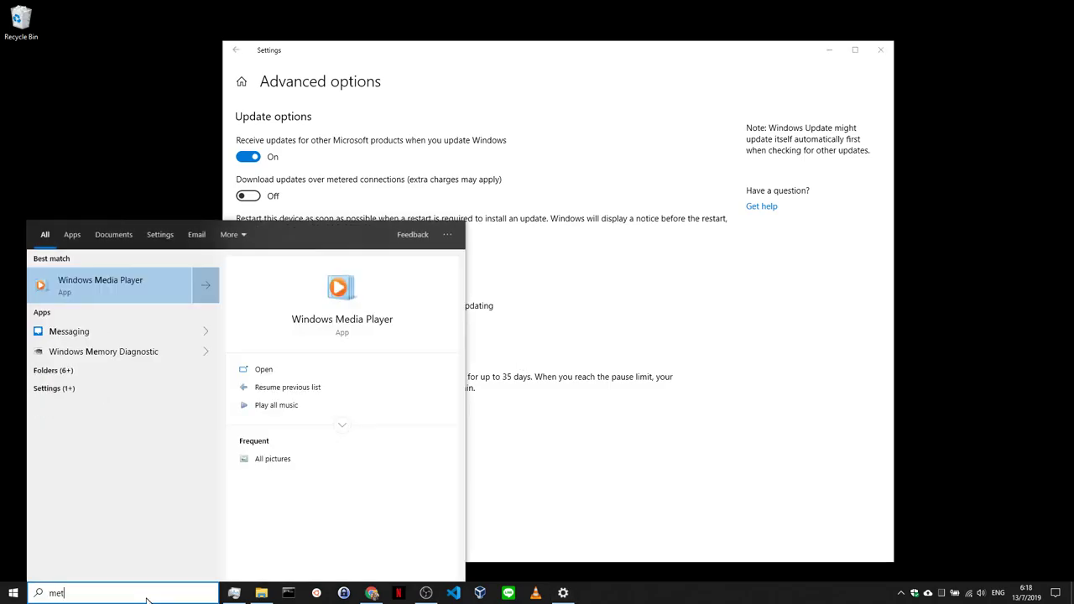
text(erd)
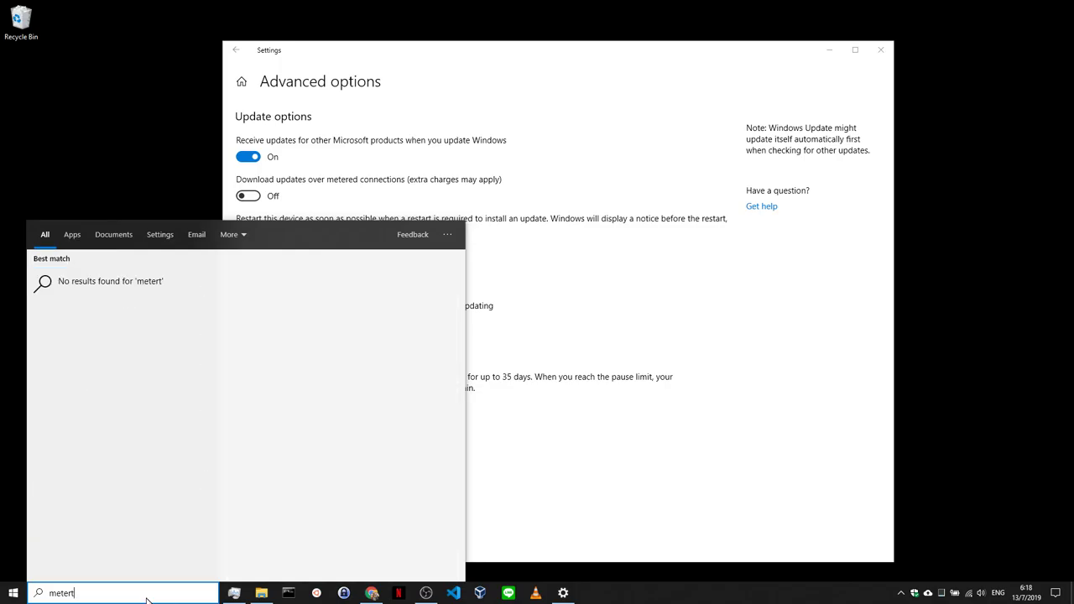
key(BackSpace)
text(d)
key(BackSpace)
text(ed)
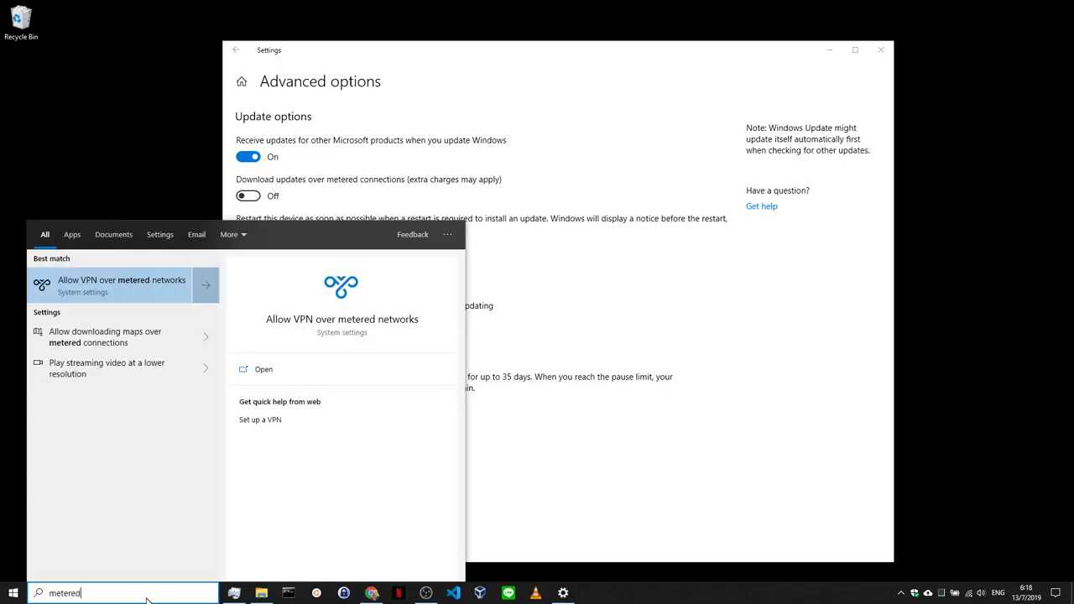
text( co)
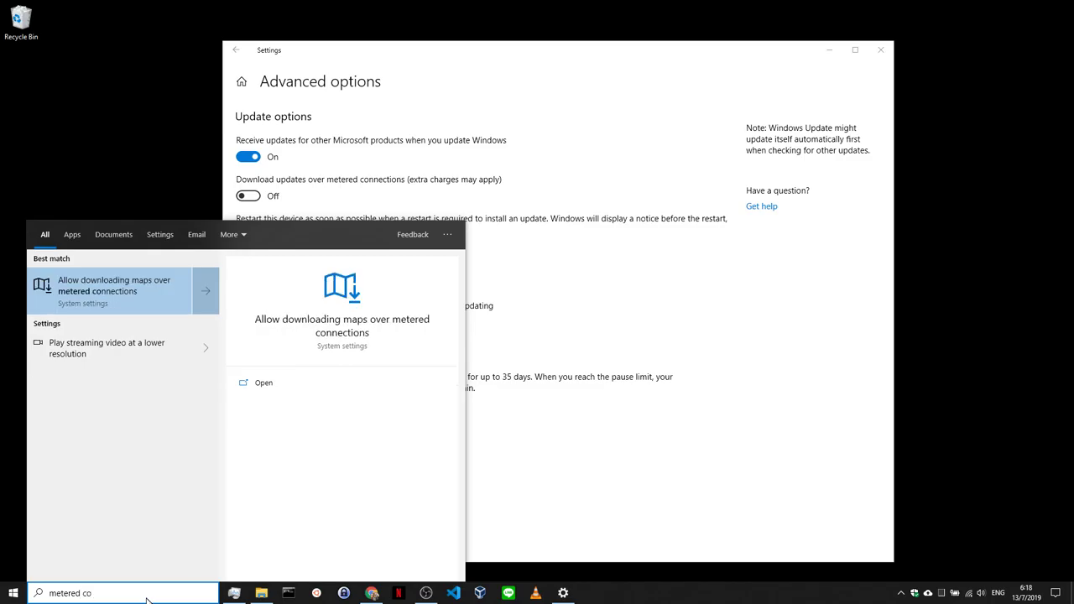
text(nn)
- Search Windows for "network co" instead, open View network computers and devices, and close the Network window
key(BackSpace)
key(BackSpace)
key(BackSpace)
key(BackSpace)
key(BackSpace)
key(BackSpace)
key(BackSpace)
key(BackSpace)
key(BackSpace)
key(BackSpace)
key(BackSpace)
key(BackSpace)
text(n)
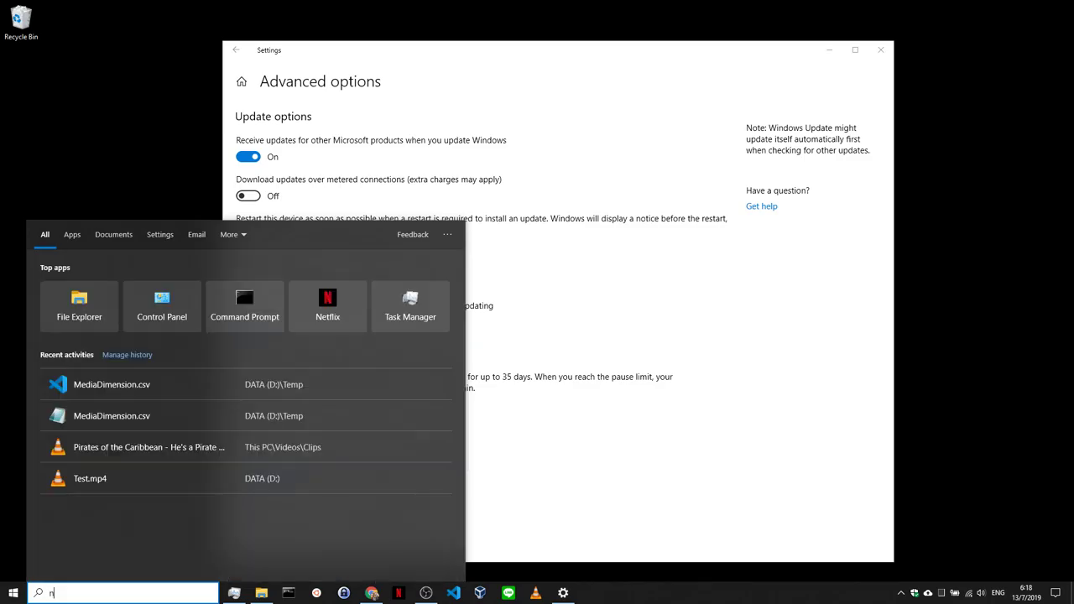
text(etw)
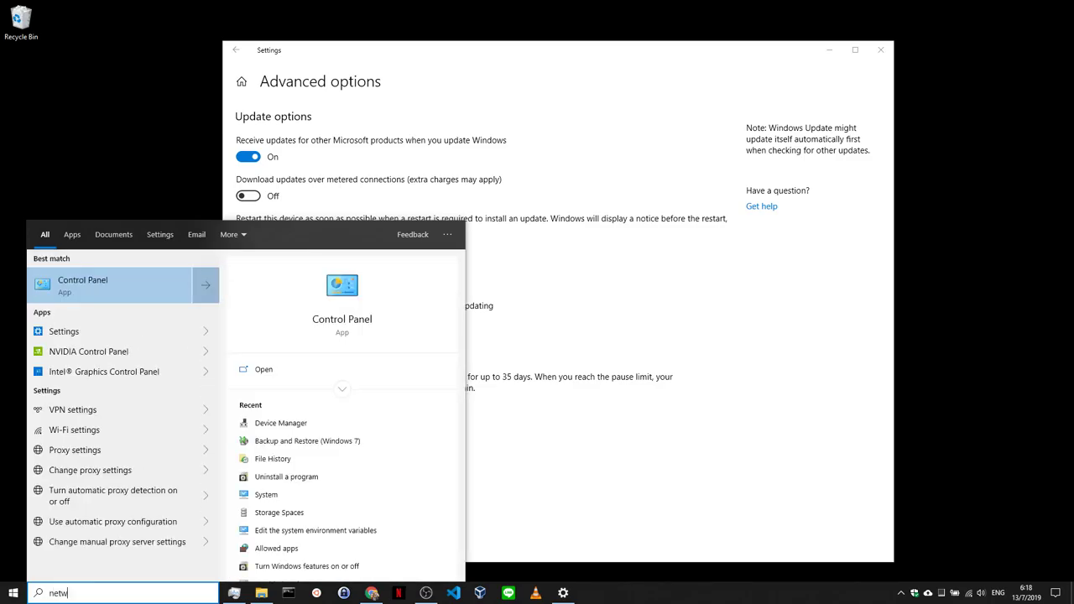
text(ork )
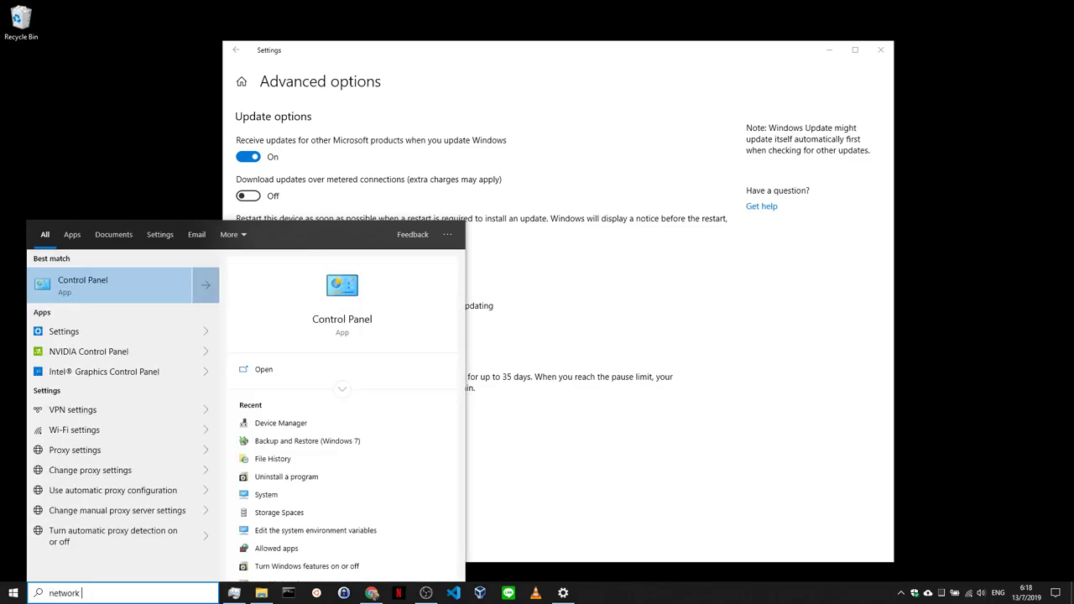
text(co)
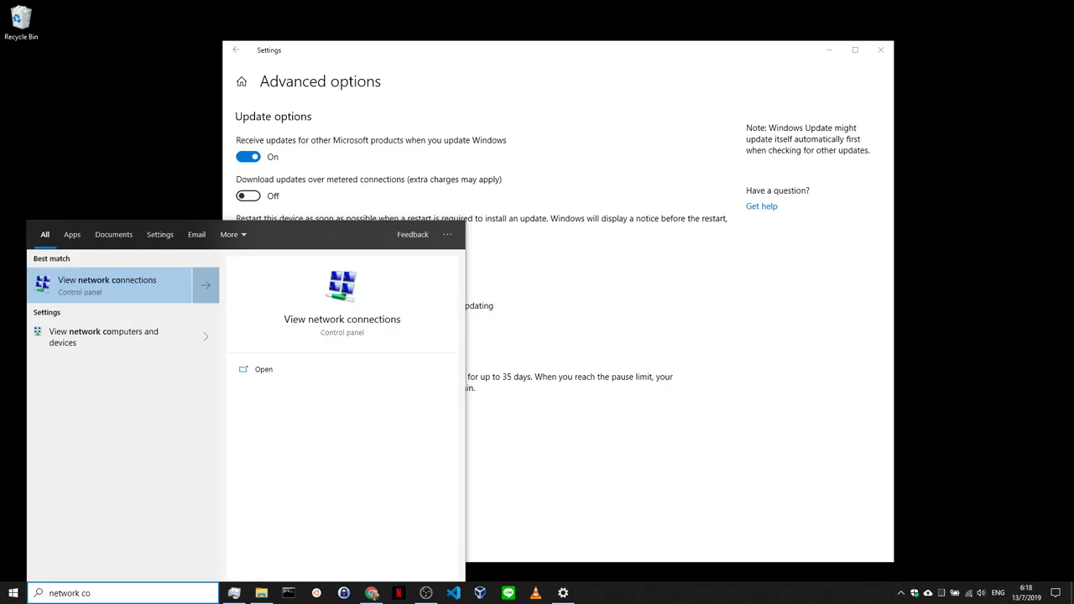
click(154, 346)
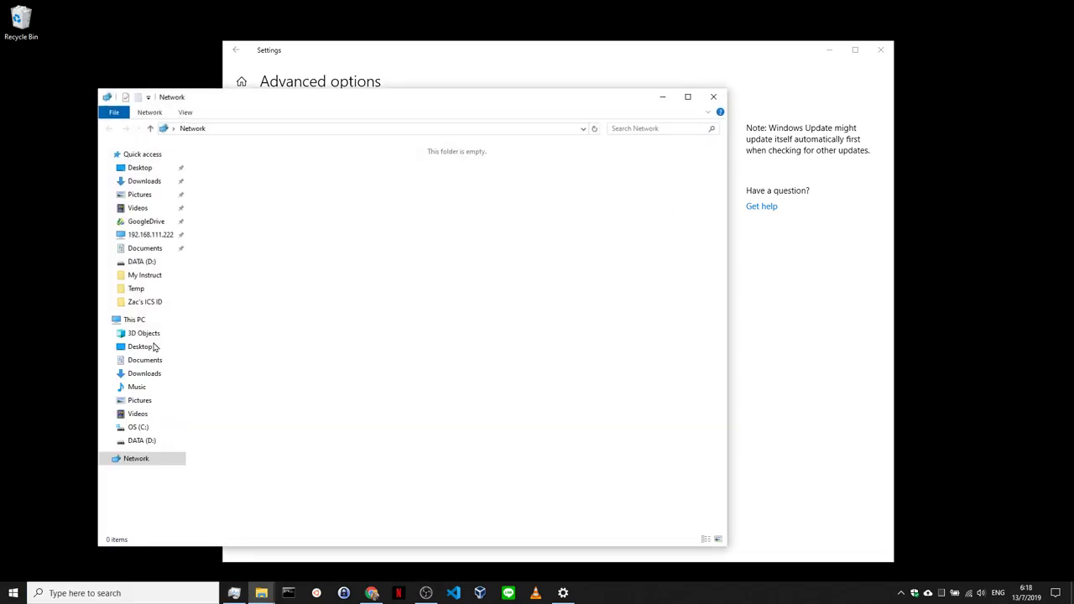
click(714, 98)
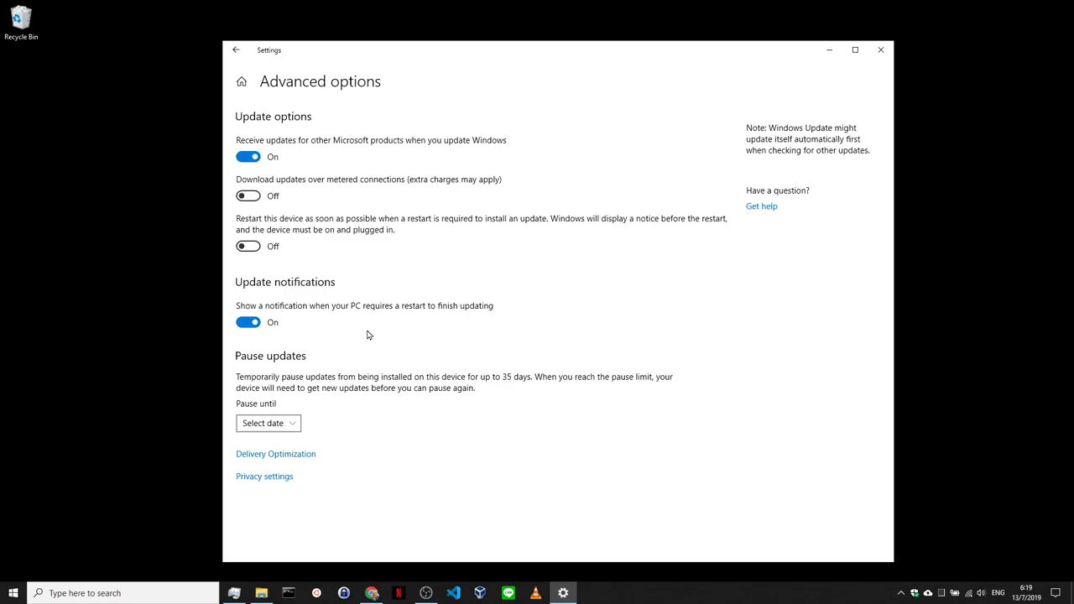
- Check the notification center, close it, and return from Advanced options to the Windows Update page
click(1066, 592)
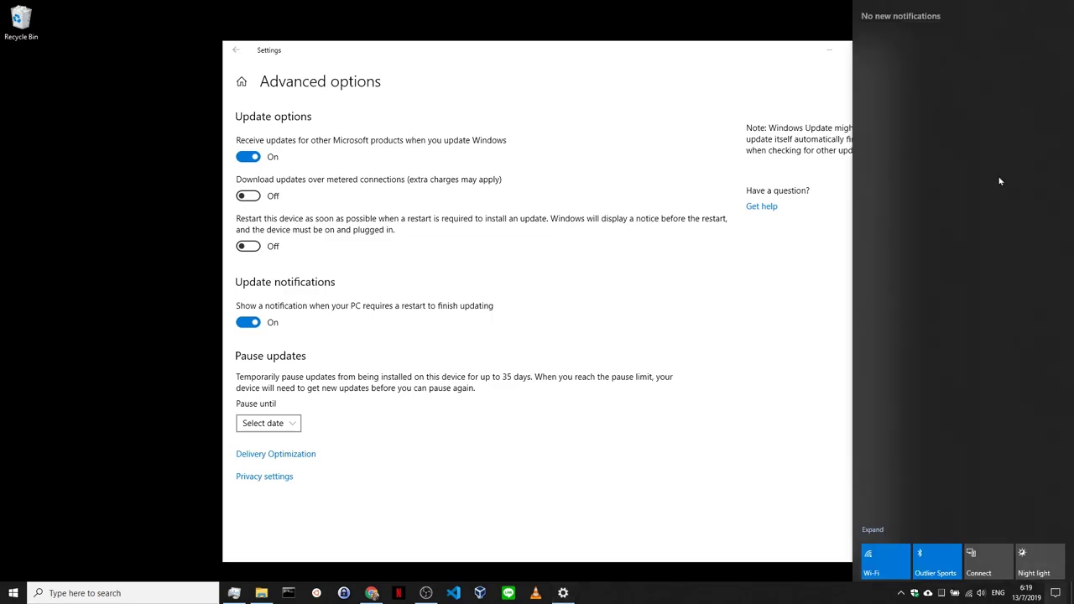
click(1056, 593)
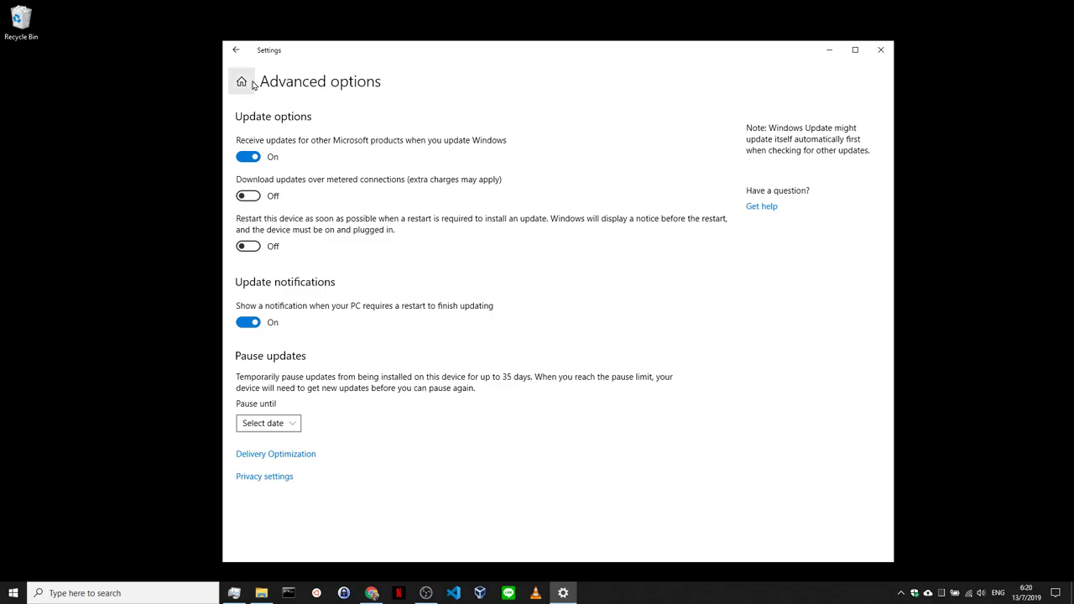
click(234, 53)
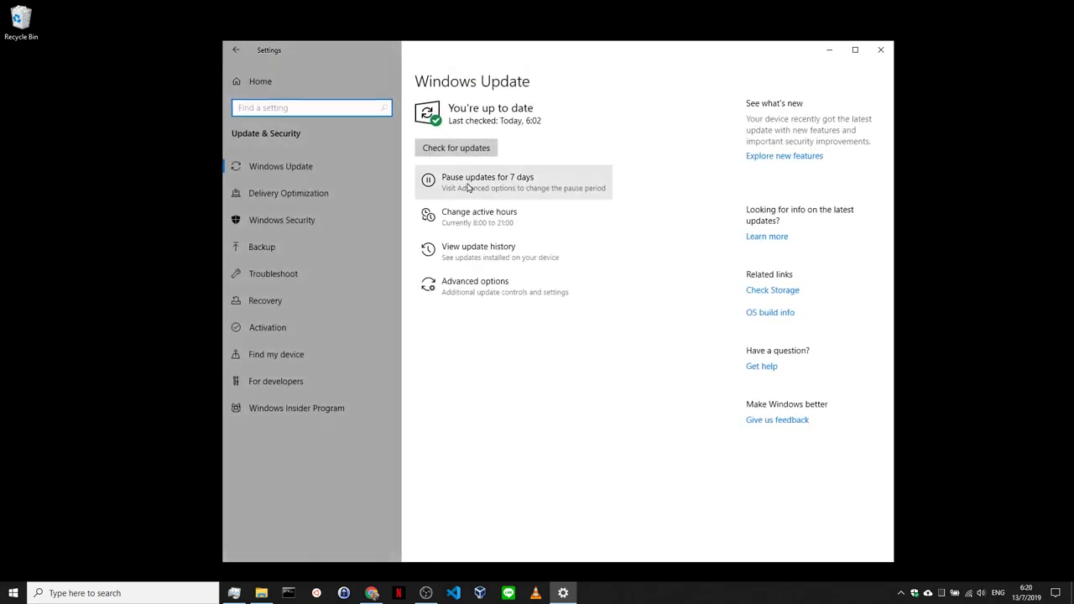
- Revisit the Change active hours page, return to Windows Update, and check the hidden notification-area icons
click(488, 225)
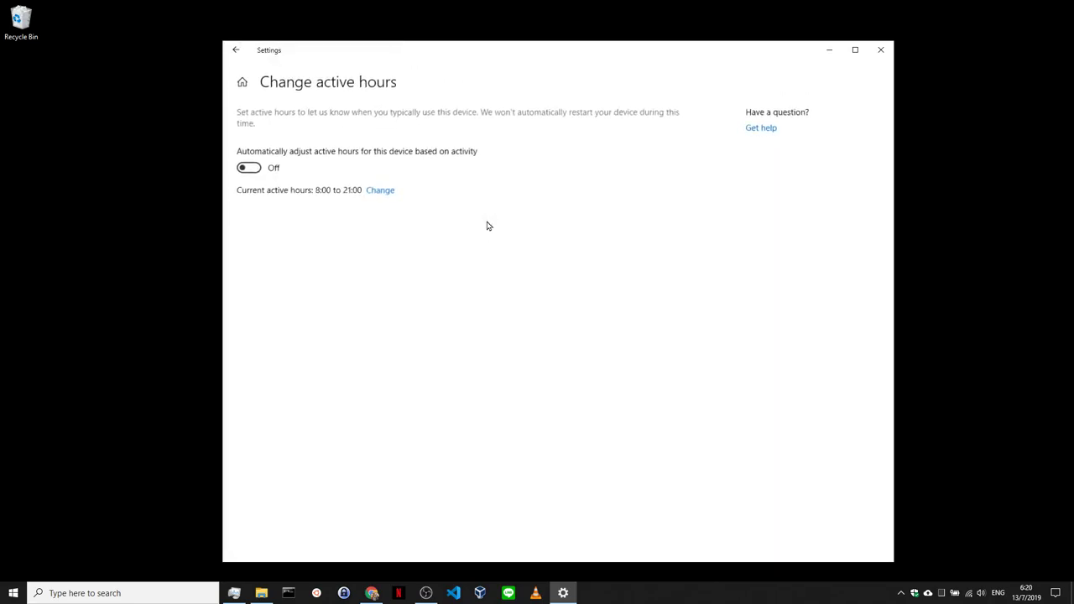
click(236, 51)
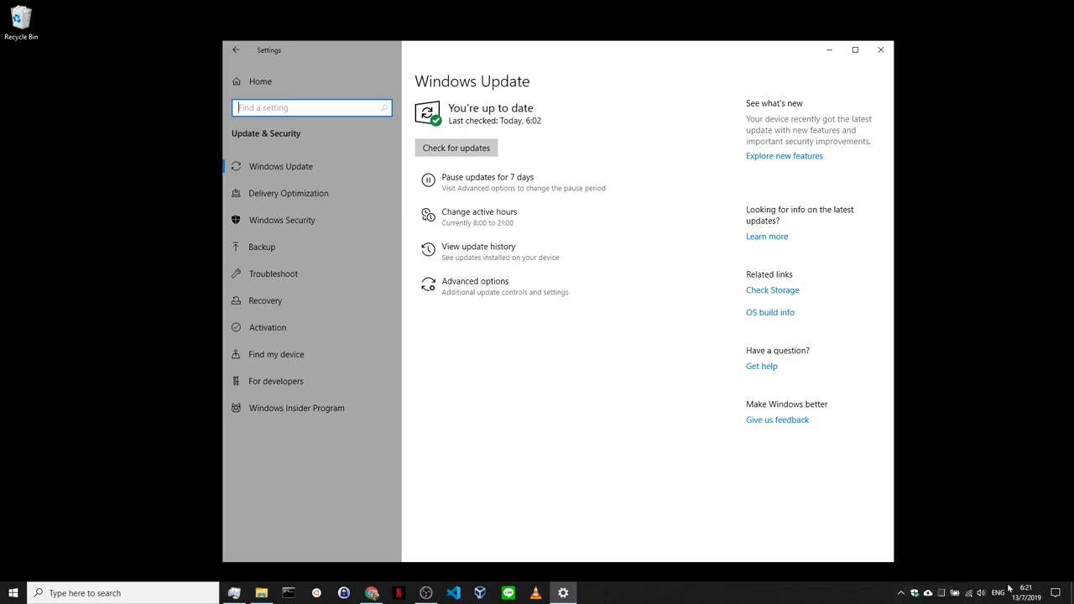
click(901, 596)
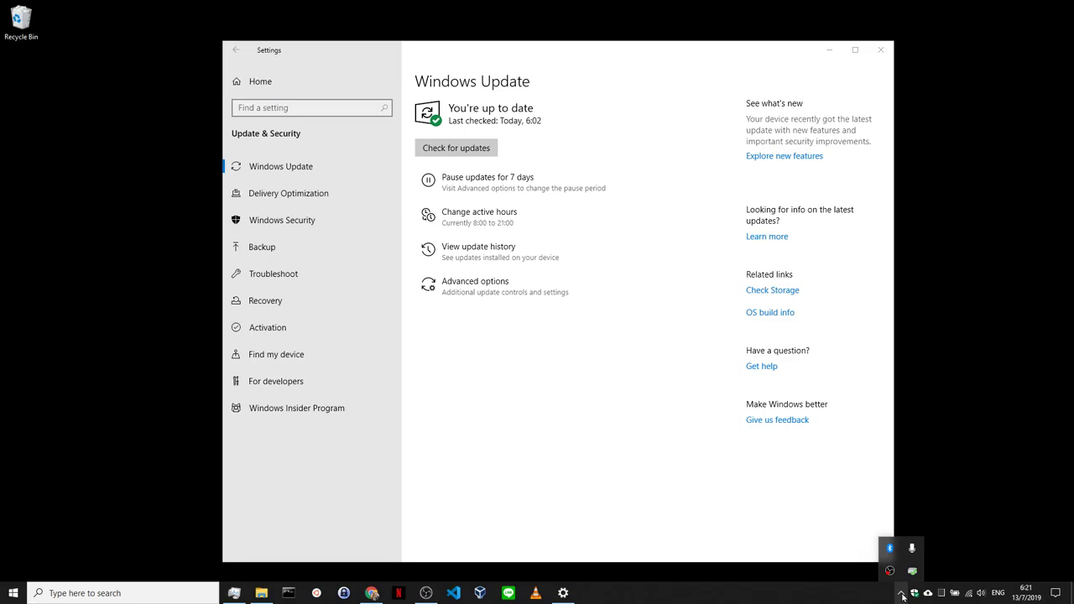
click(902, 596)
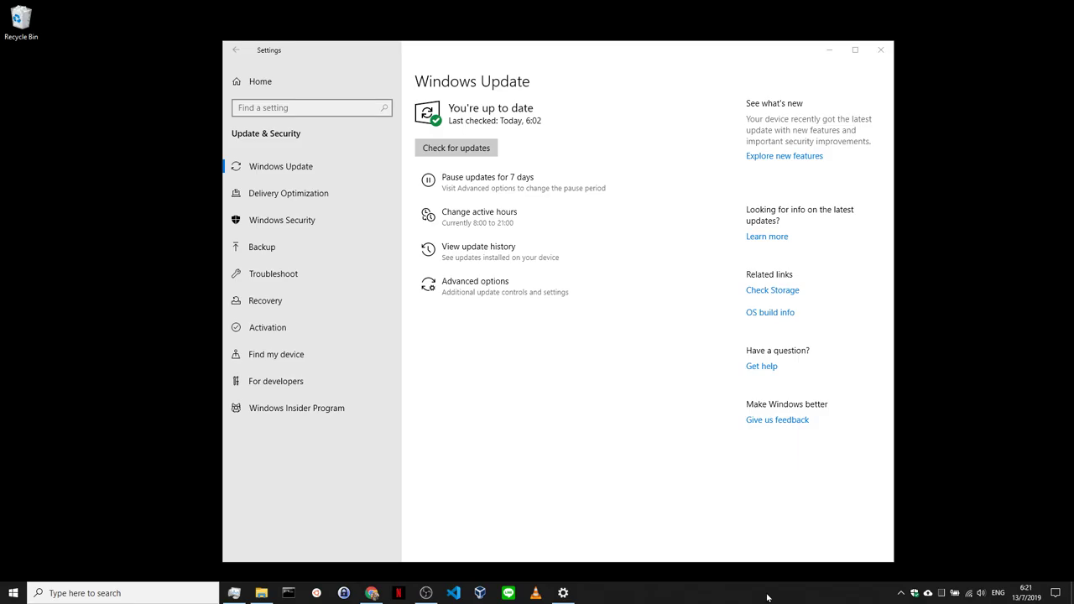
- Open the Delivery Optimization settings by way of the Windows Update advanced options
click(338, 110)
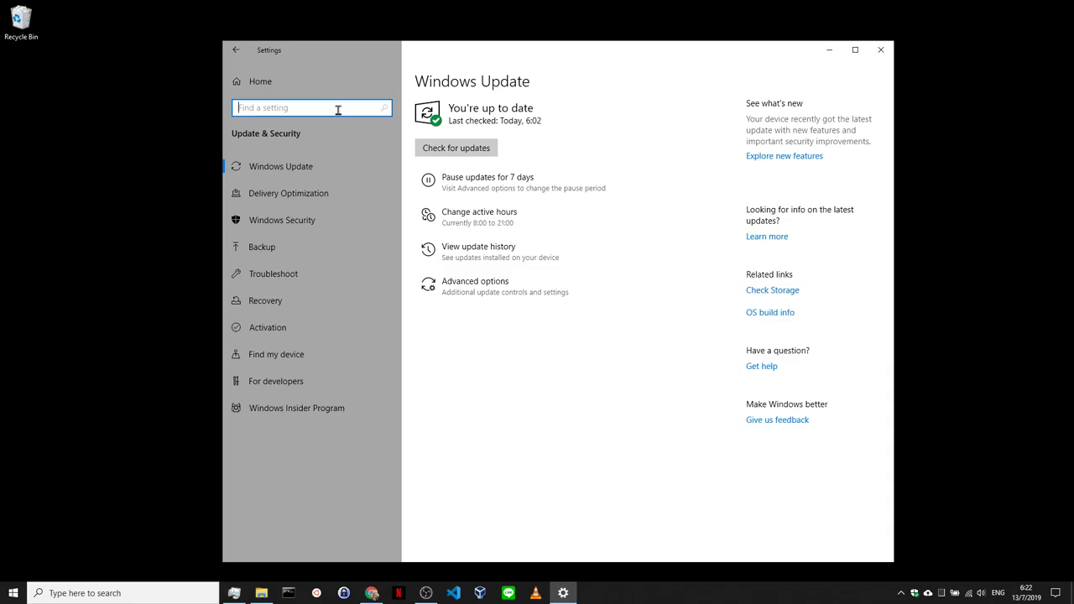
click(477, 285)
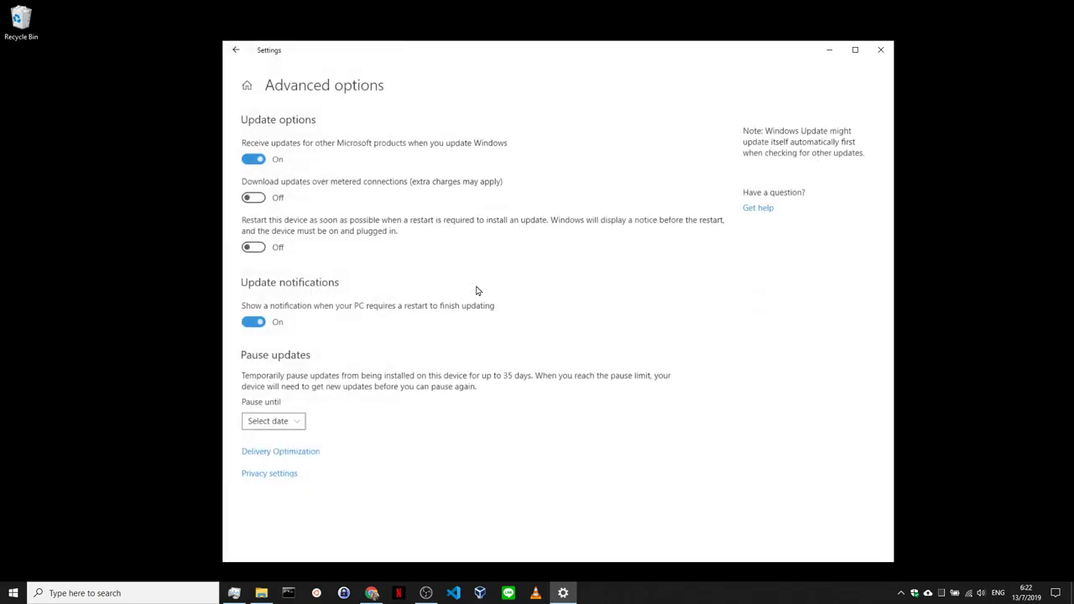
click(305, 455)
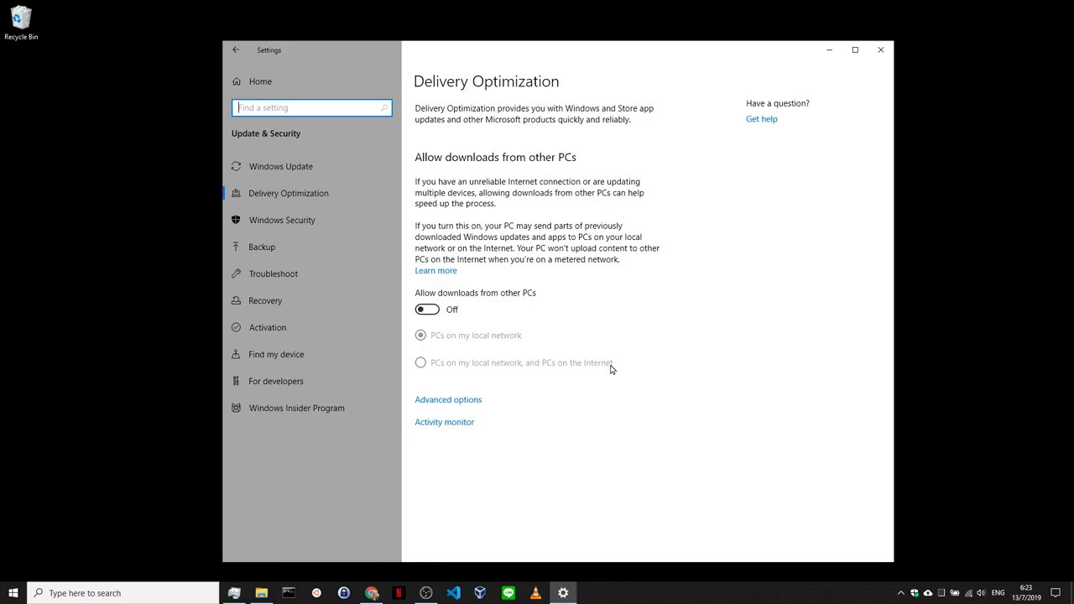
- Review the bandwidth limits in Delivery Optimization's advanced options and the statistics in its Activity monitor
click(472, 402)
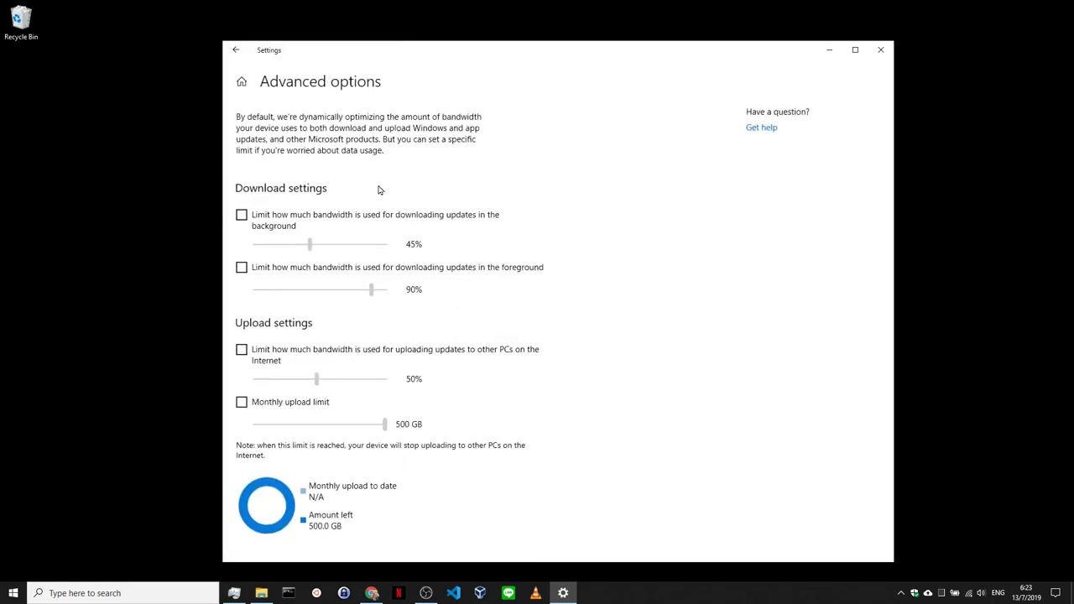
click(238, 52)
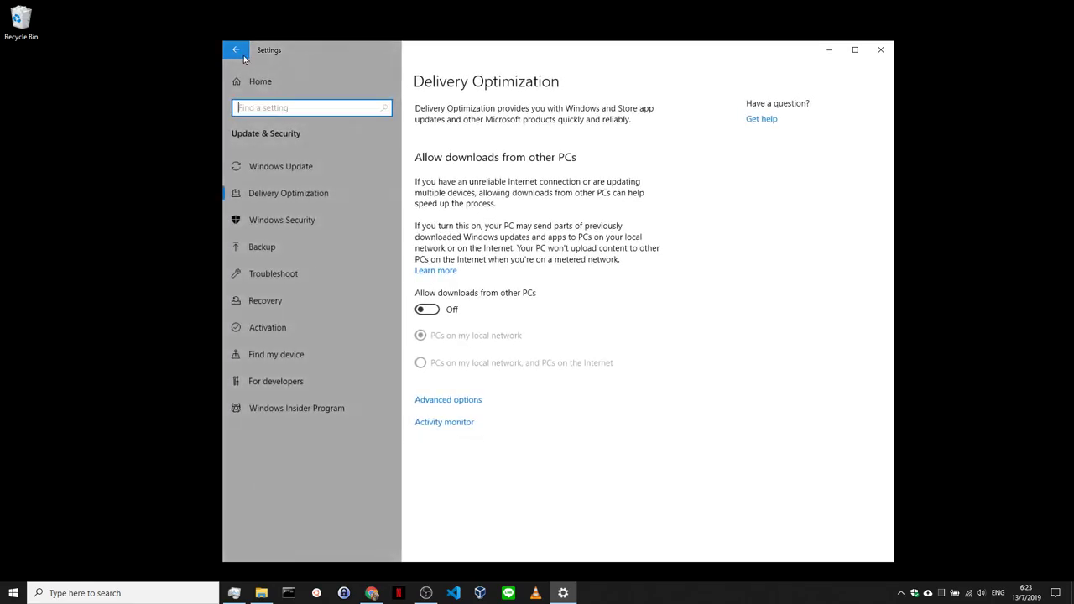
click(457, 424)
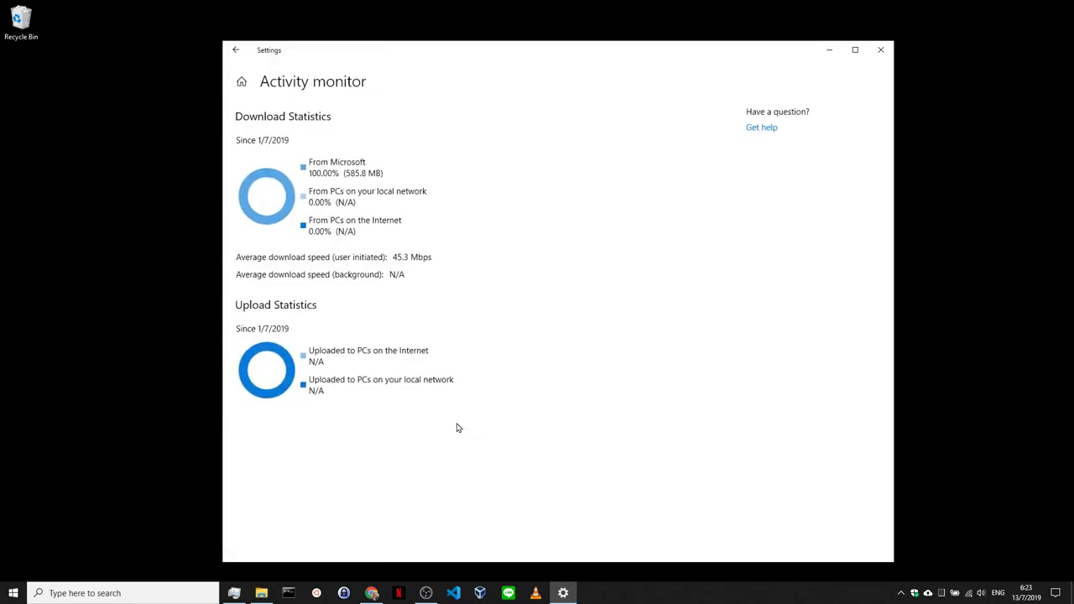
- Return from the Activity monitor through Delivery Optimization and Advanced options to the Windows Update page
click(237, 52)
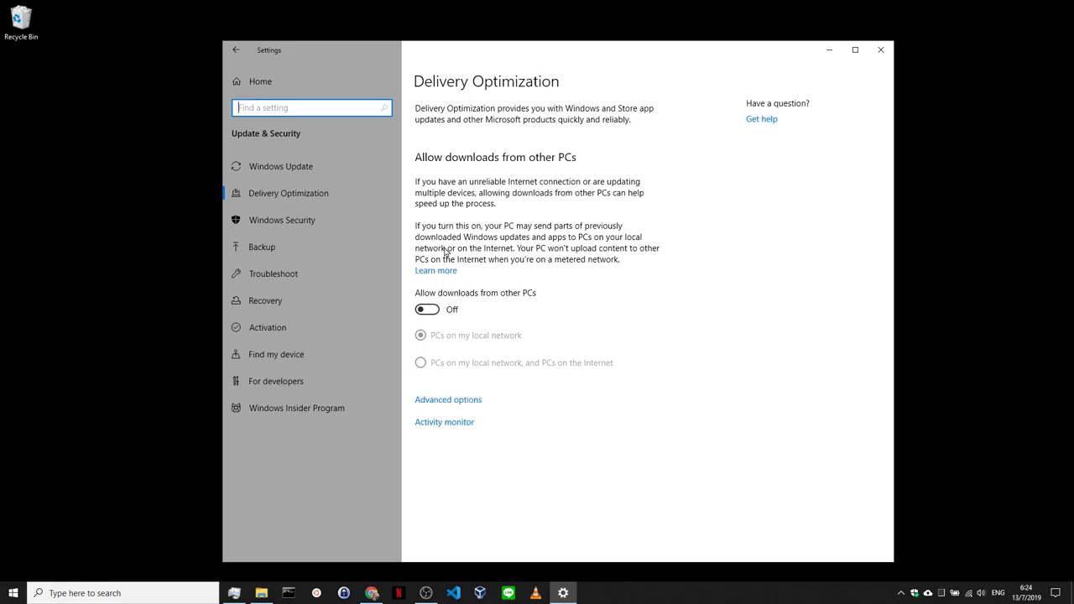
click(242, 52)
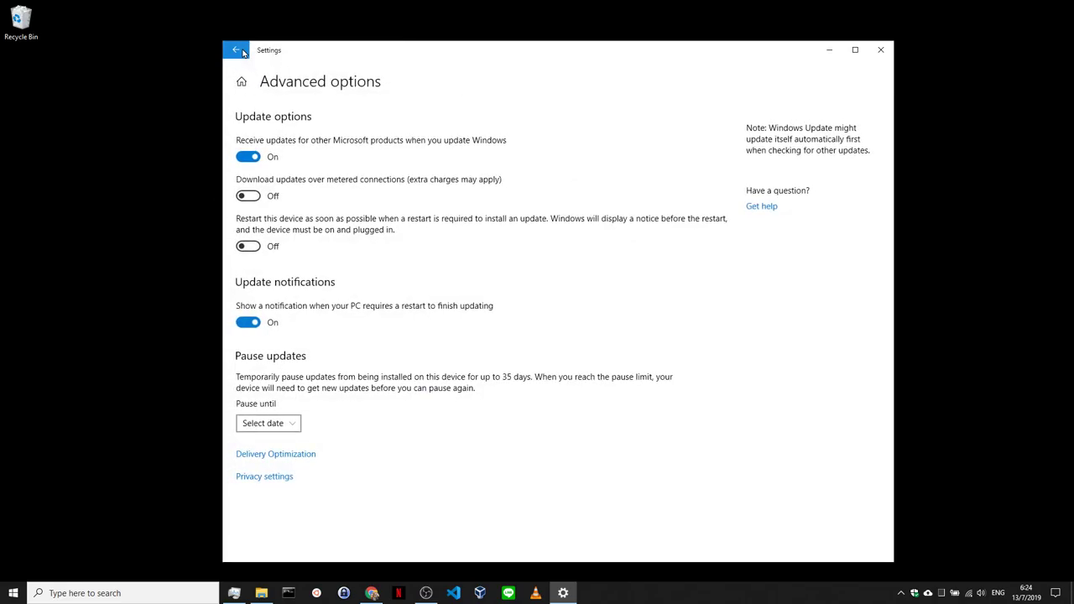
click(242, 52)
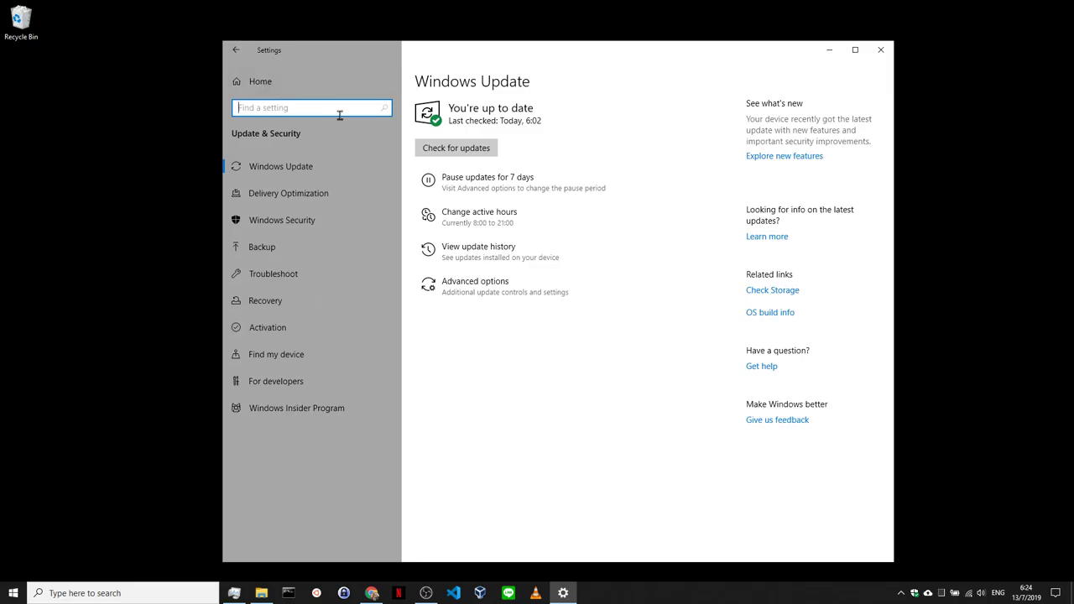
- Search the settings for "notifica" and open the Notifications & actions settings
text(notific)
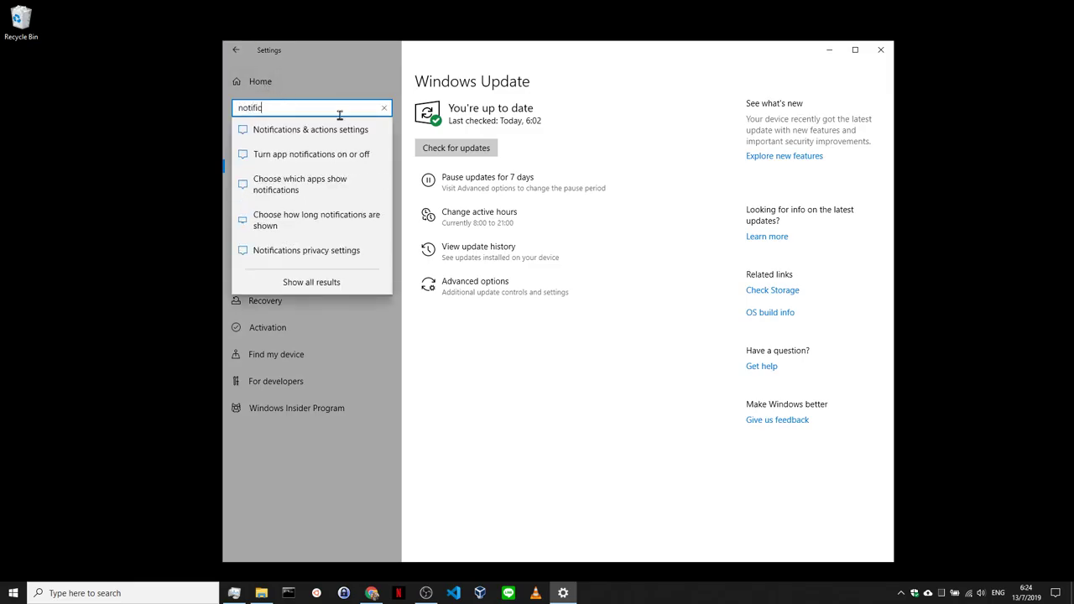
text(a)
key(Down)
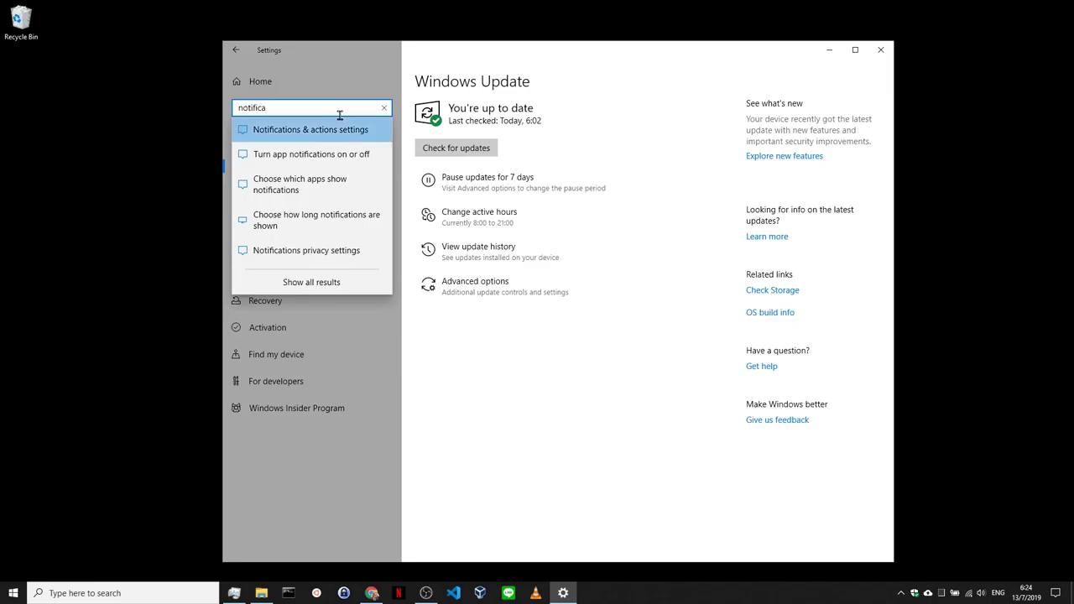
key(Return)
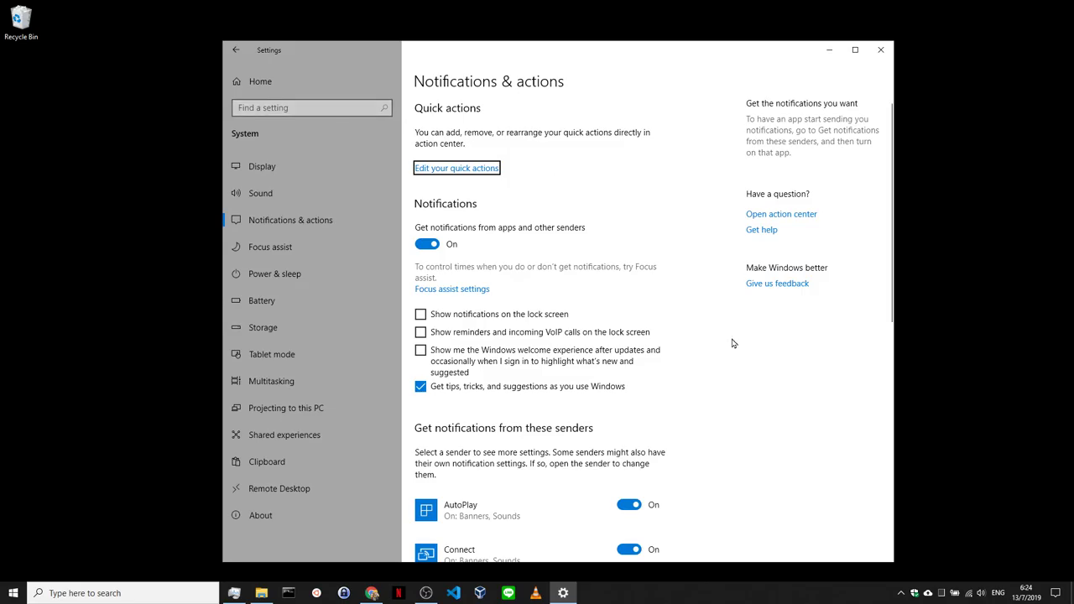
- Examine the notification options and the list of apps allowed to send notifications on the Notifications & actions page
scroll(732, 344, down, 6)
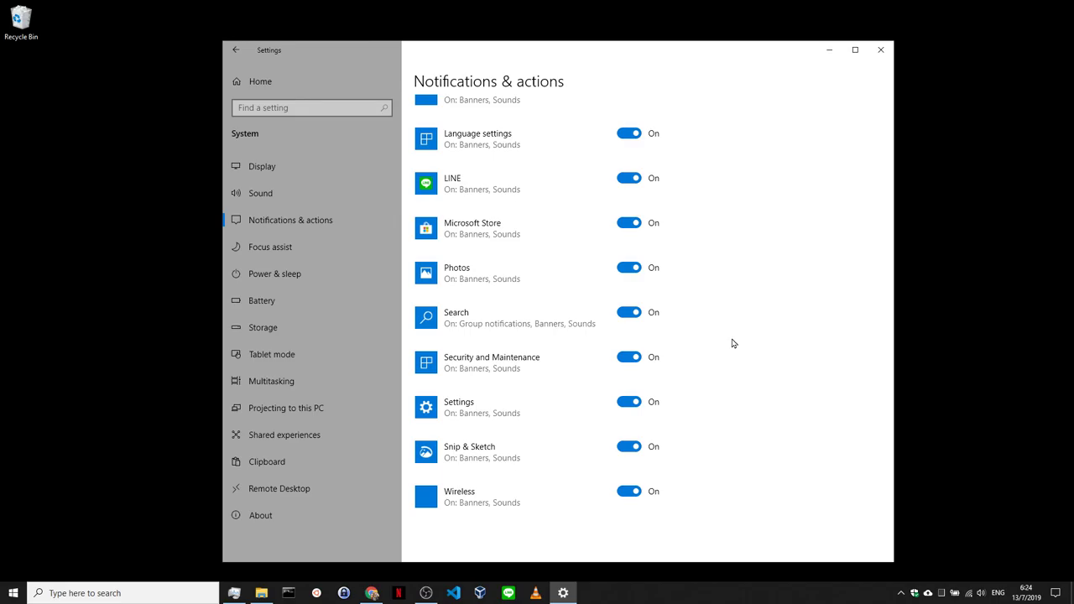
scroll(732, 343, up, 1)
scroll(732, 343, up, 3)
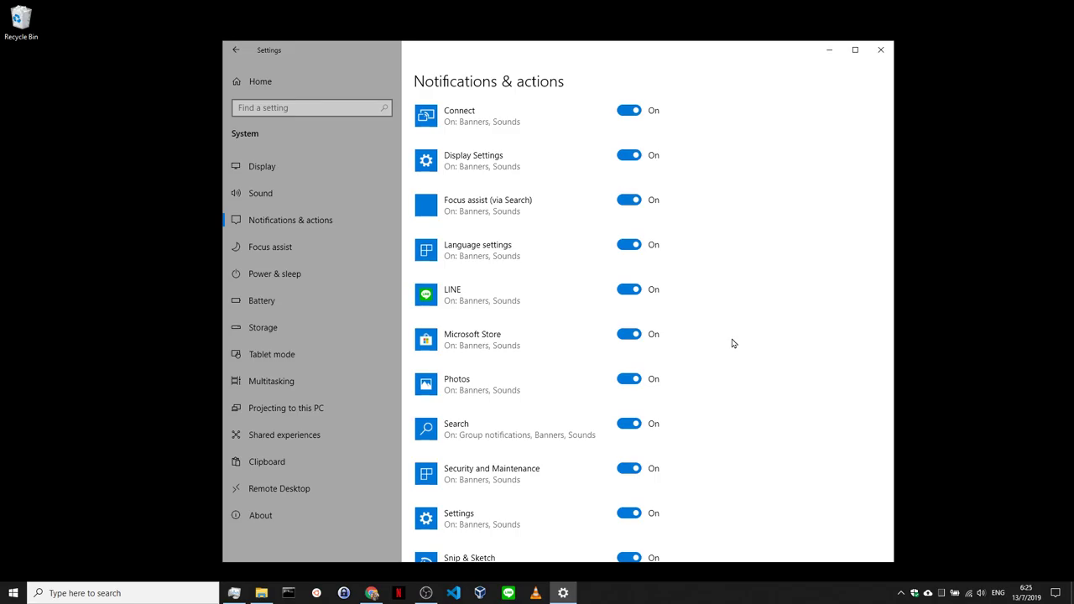
scroll(732, 343, up, 9)
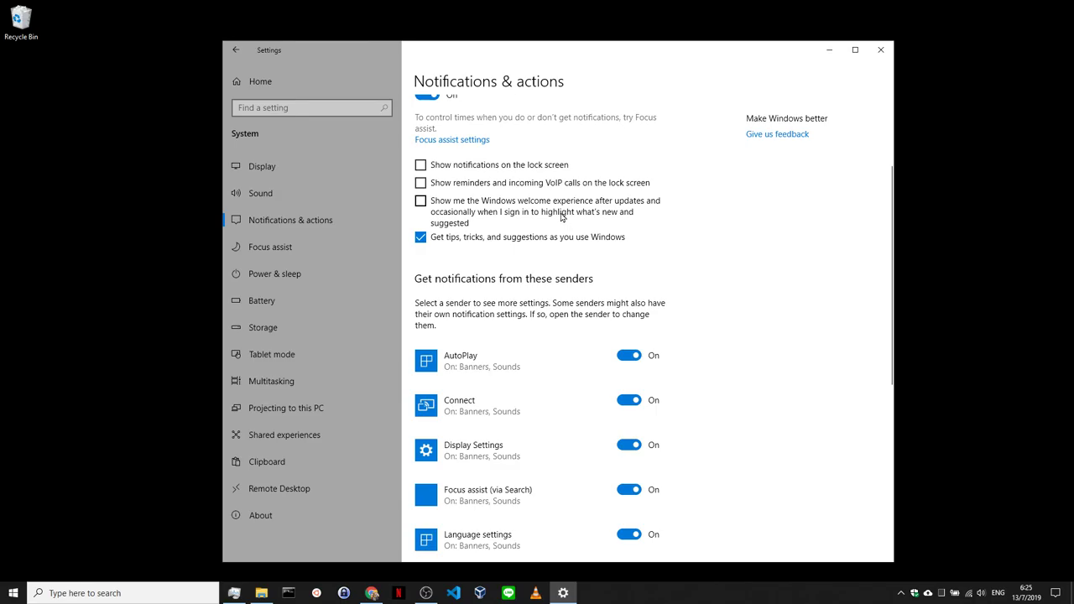
click(360, 110)
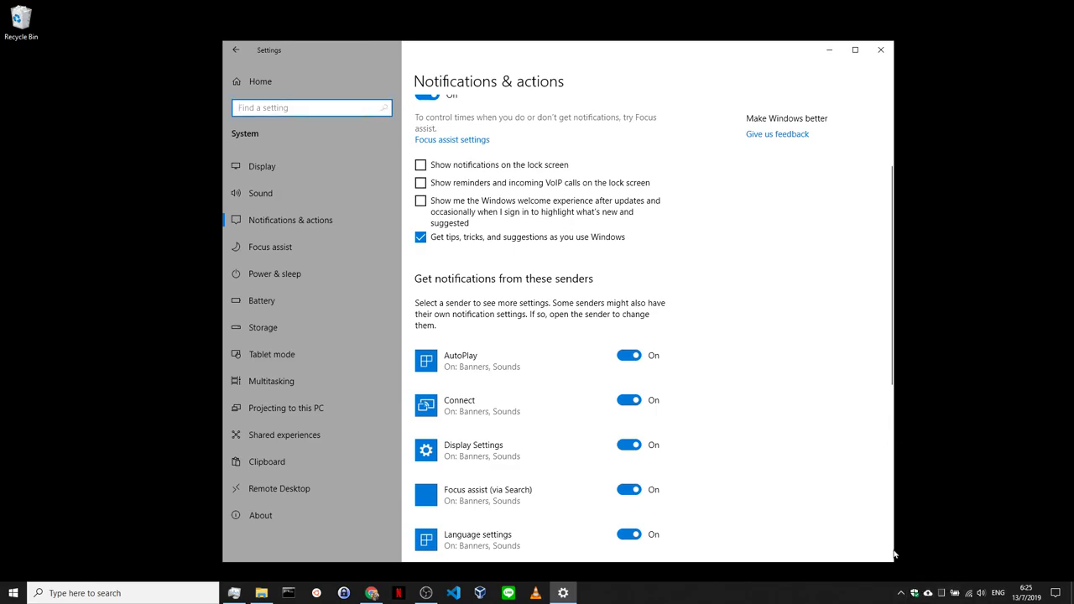
scroll(726, 413, down, 3)
scroll(726, 413, up, 2)
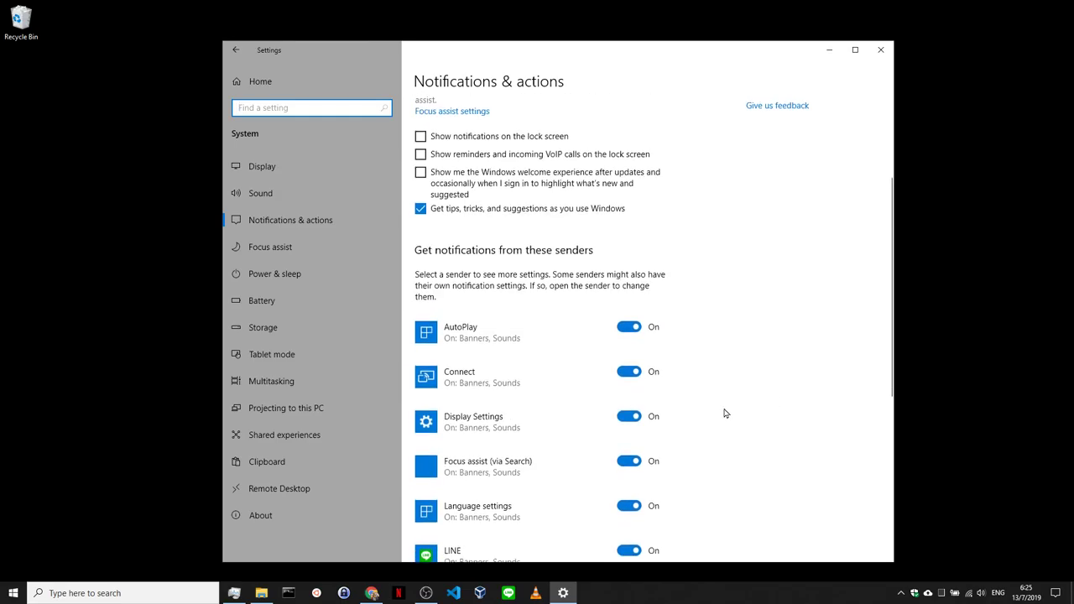
scroll(725, 412, up, 3)
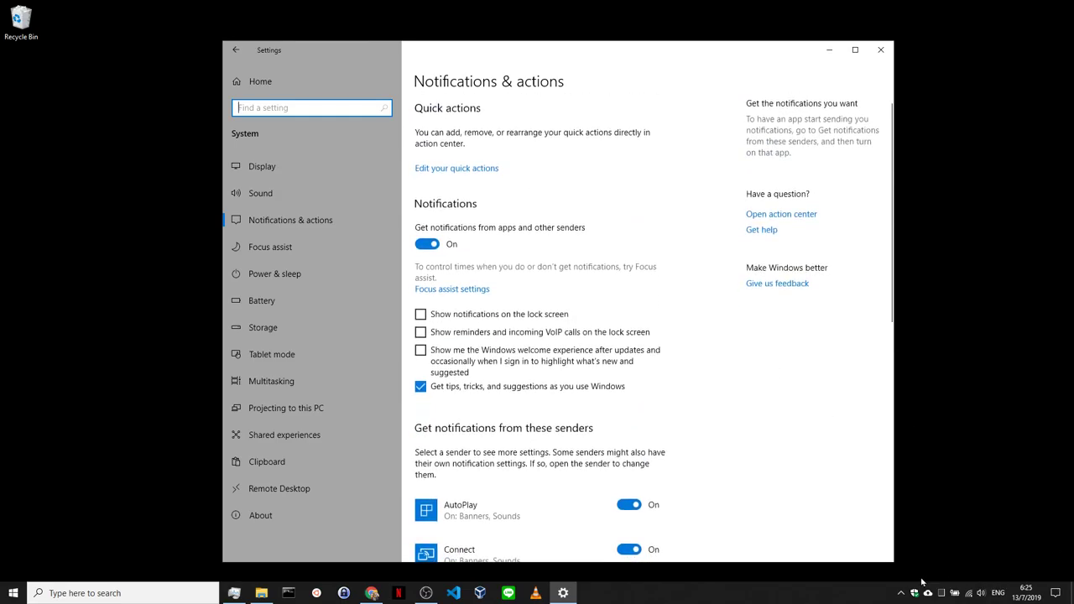
- Open the Taskbar settings page from the taskbar itself
click(900, 593)
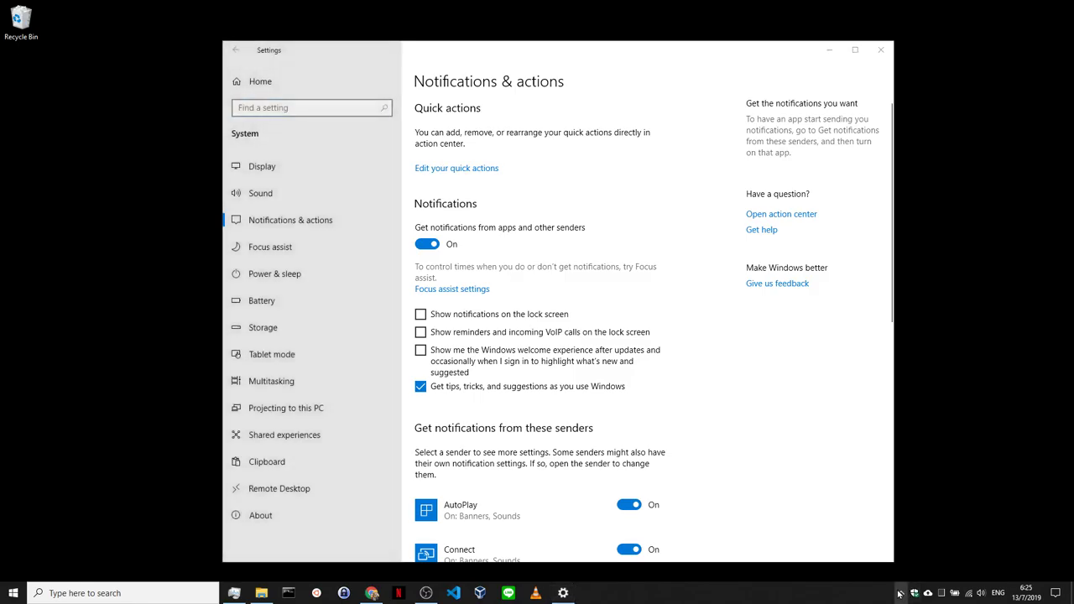
right_click(824, 601)
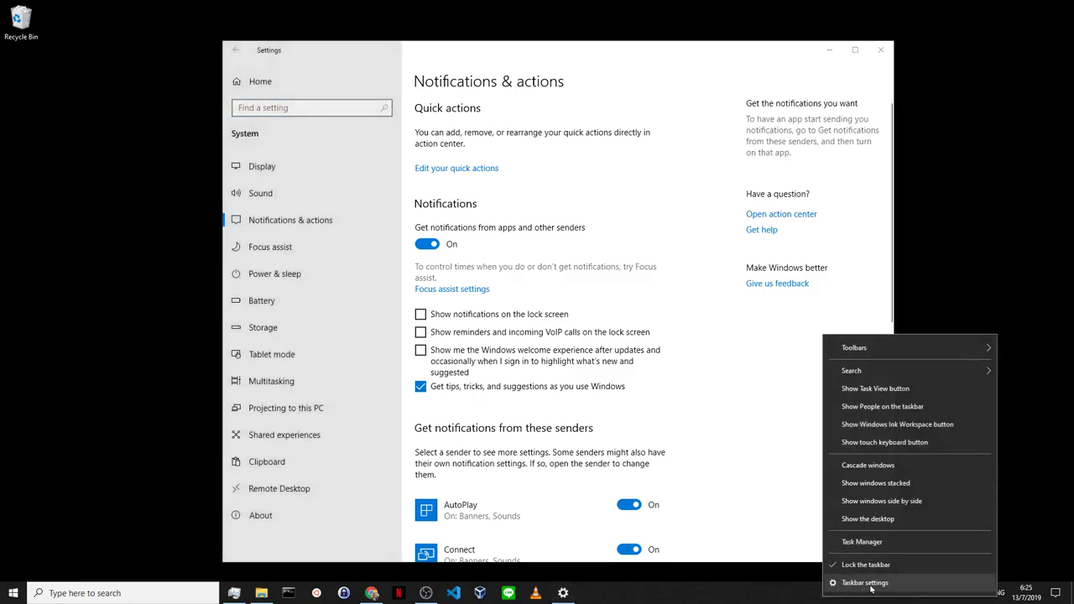
click(852, 595)
right_click(850, 596)
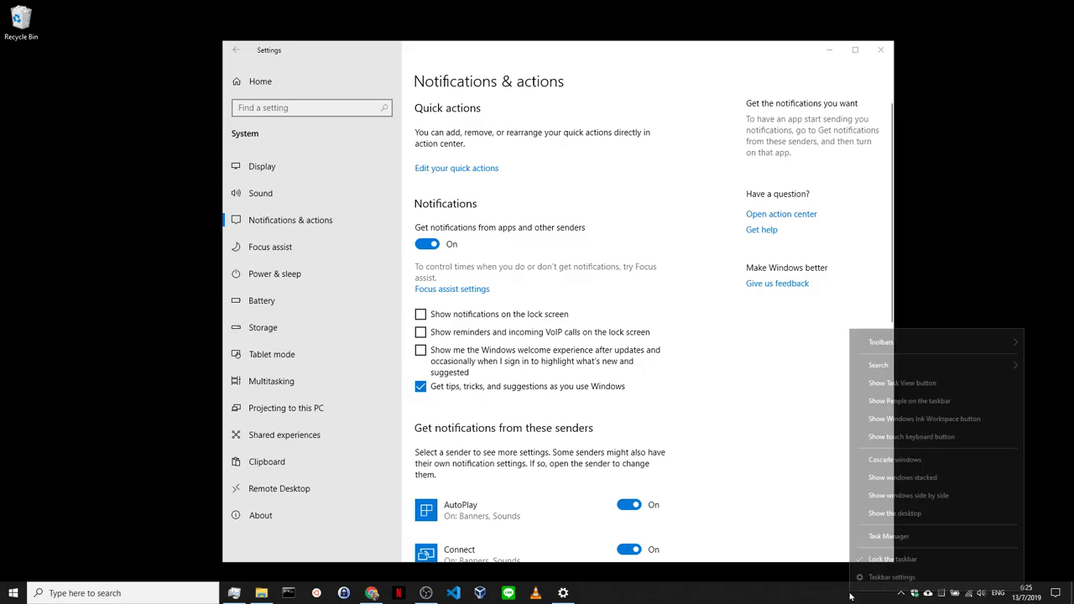
click(875, 578)
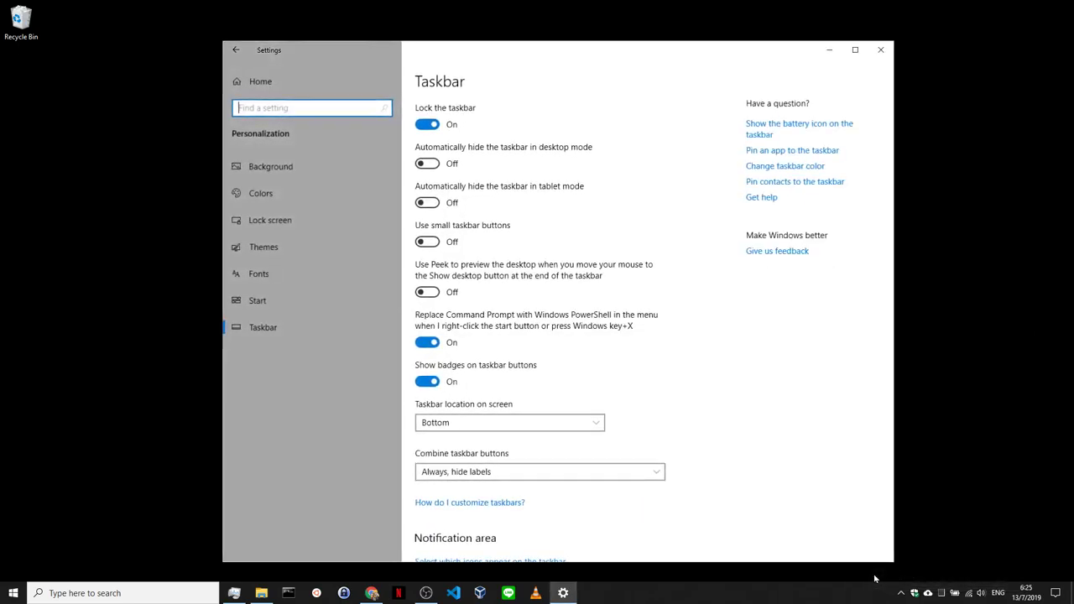
- Open the page for selecting which icons appear on the taskbar and compare its list with the notification-area icons
scroll(774, 402, down, 3)
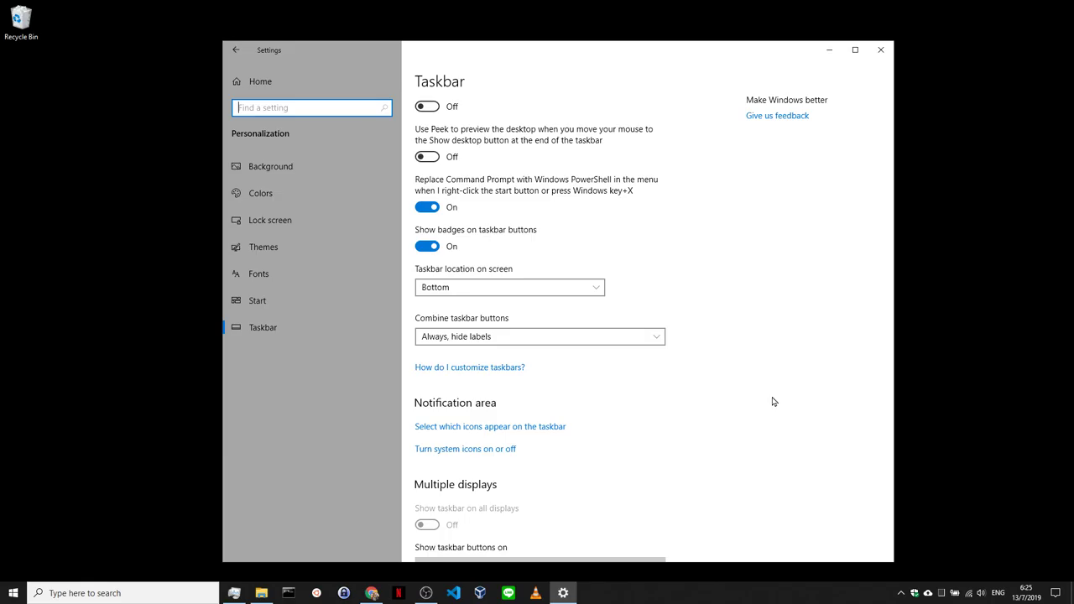
scroll(774, 402, down, 1)
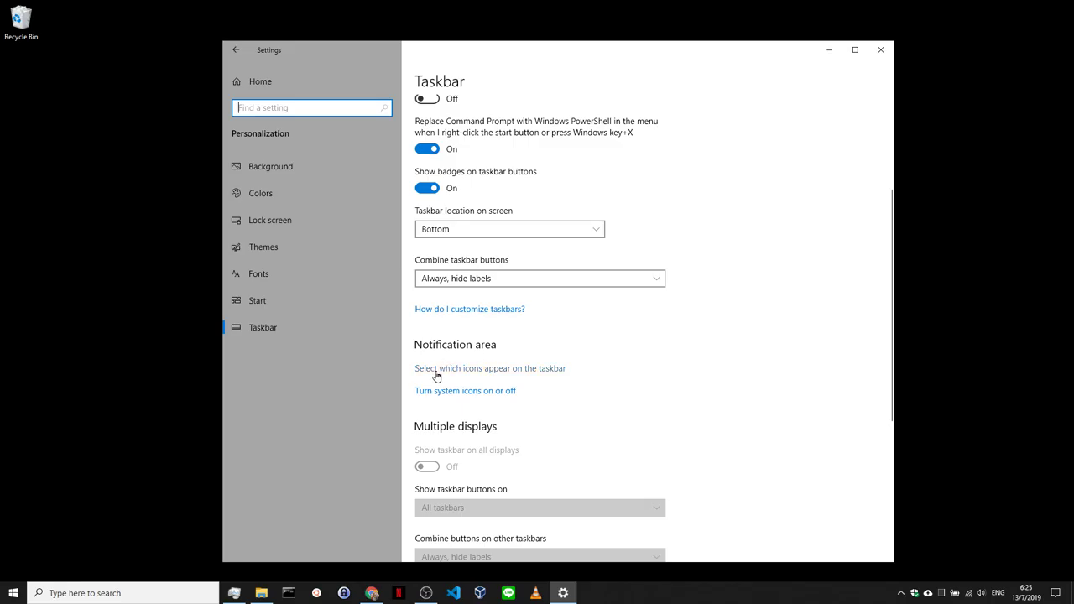
click(550, 372)
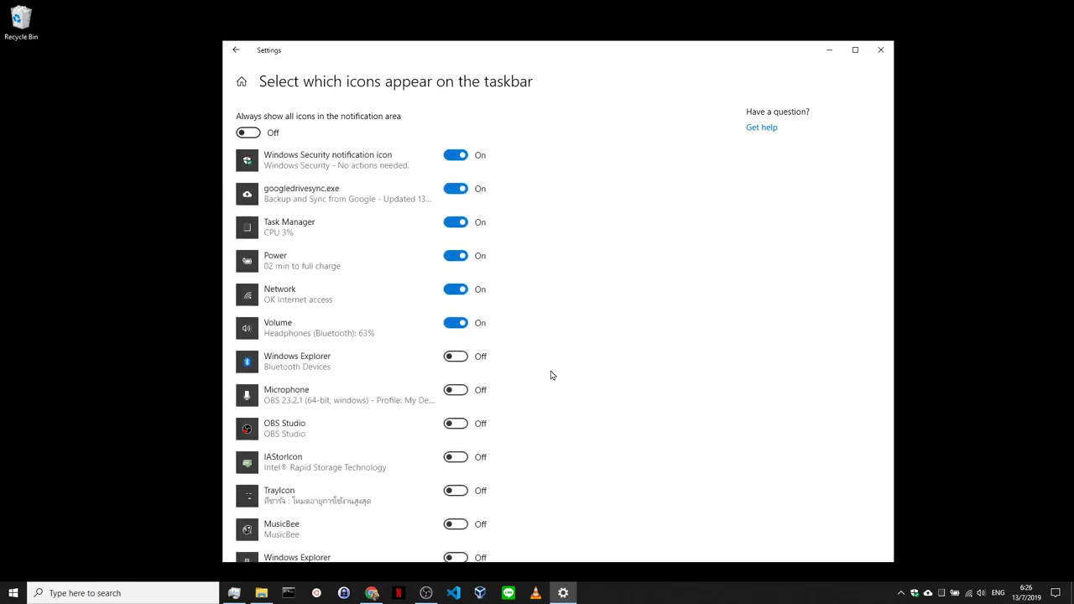
scroll(551, 376, down, 5)
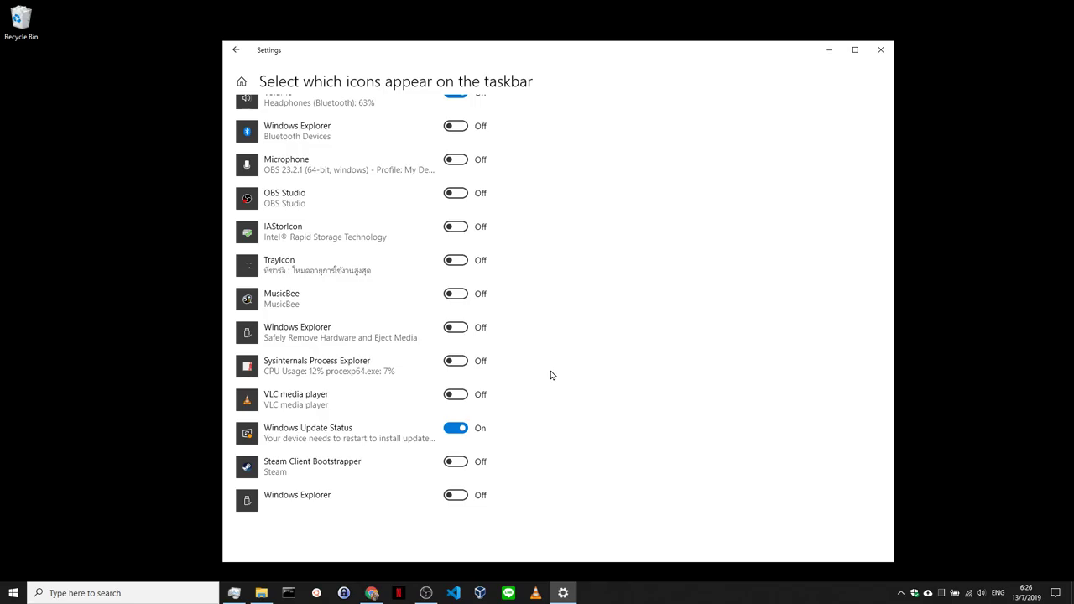
scroll(551, 376, up, 5)
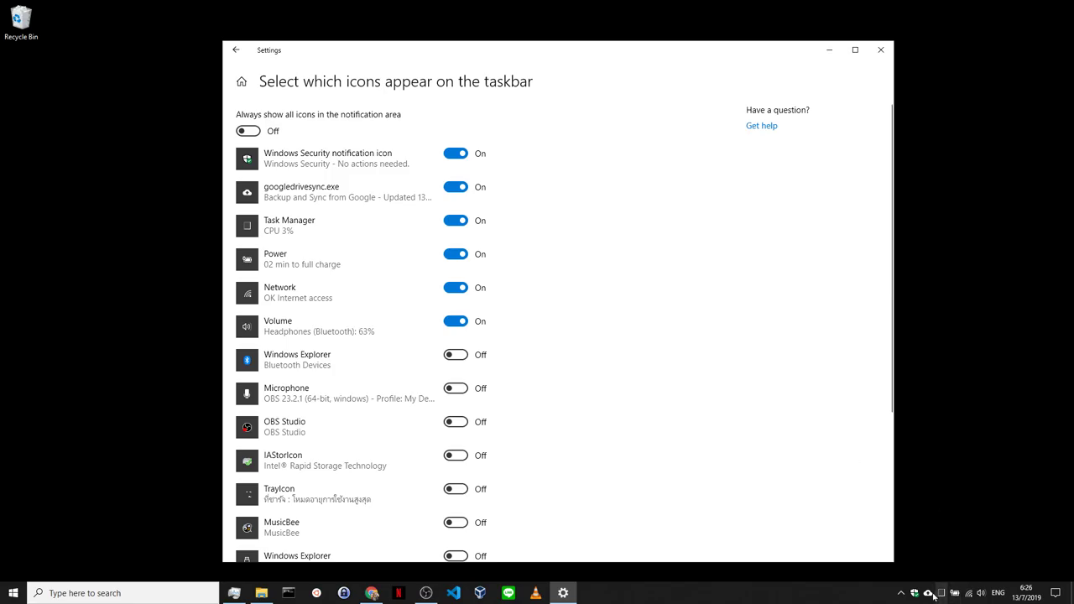
mouse_move(943, 597)
mouse_move(959, 593)
- Mute and unmute the system sound, and lower the volume substantially before raising it slightly
key(XF86AudioMute)
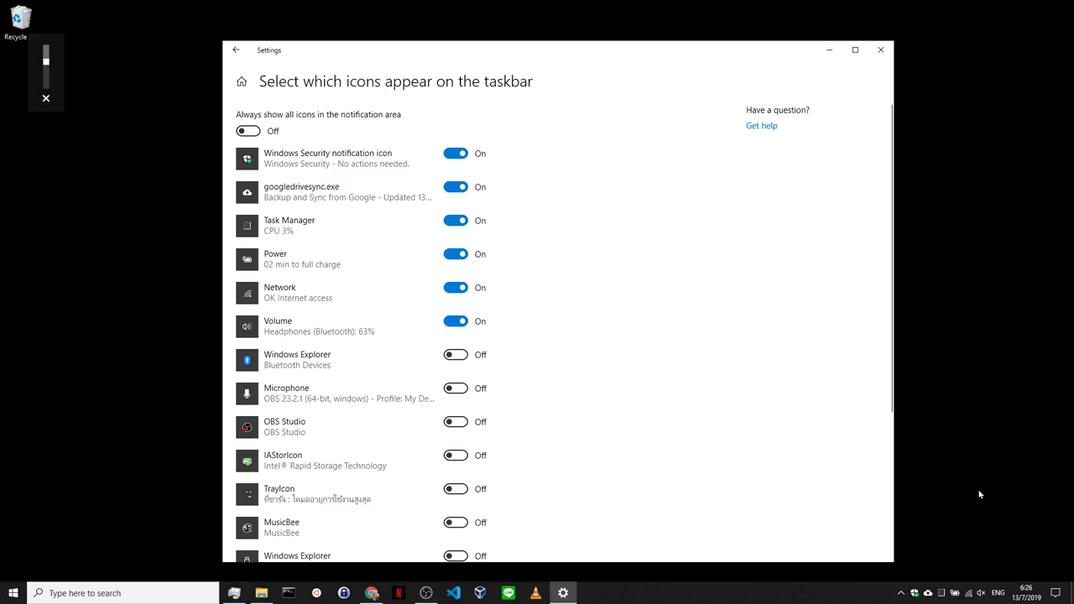
key(XF86AudioRaiseVolume)
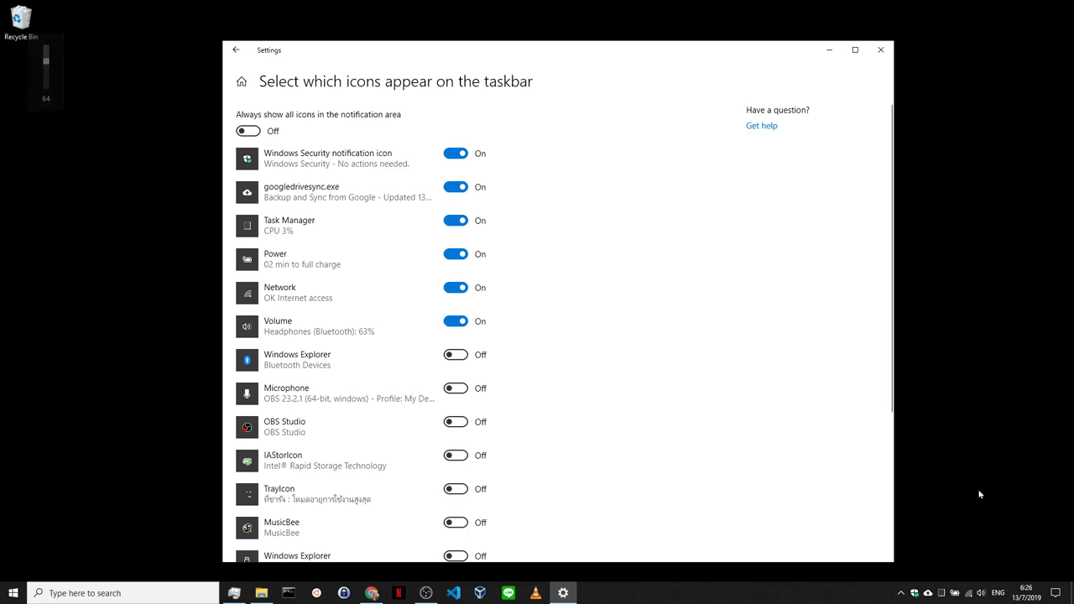
key(XF86AudioLowerVolume)
key(XF86AudioLowerVolume)
key(XF86AudioLowerVolume)
key(XF86AudioLowerVolume)
key(XF86AudioLowerVolume)
key(XF86AudioLowerVolume)
key(XF86AudioLowerVolume)
key(XF86AudioLowerVolume)
key(XF86AudioLowerVolume)
key(XF86AudioLowerVolume)
key(XF86AudioLowerVolume)
key(XF86AudioLowerVolume)
key(XF86AudioLowerVolume)
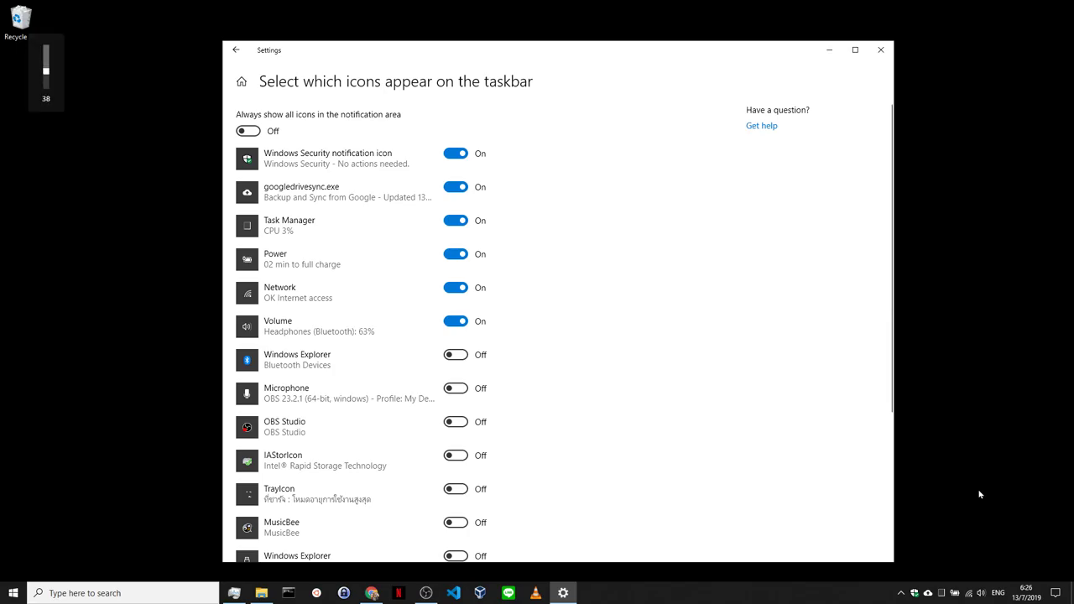
key(XF86AudioLowerVolume)
key(XF86AudioLowerVolume)
key(XF86AudioLowerVolume)
key(XF86AudioLowerVolume)
key(XF86AudioLowerVolume)
key(XF86AudioLowerVolume)
key(XF86AudioRaiseVolume)
key(XF86AudioRaiseVolume)
key(XF86AudioRaiseVolume)
key(XF86AudioRaiseVolume)
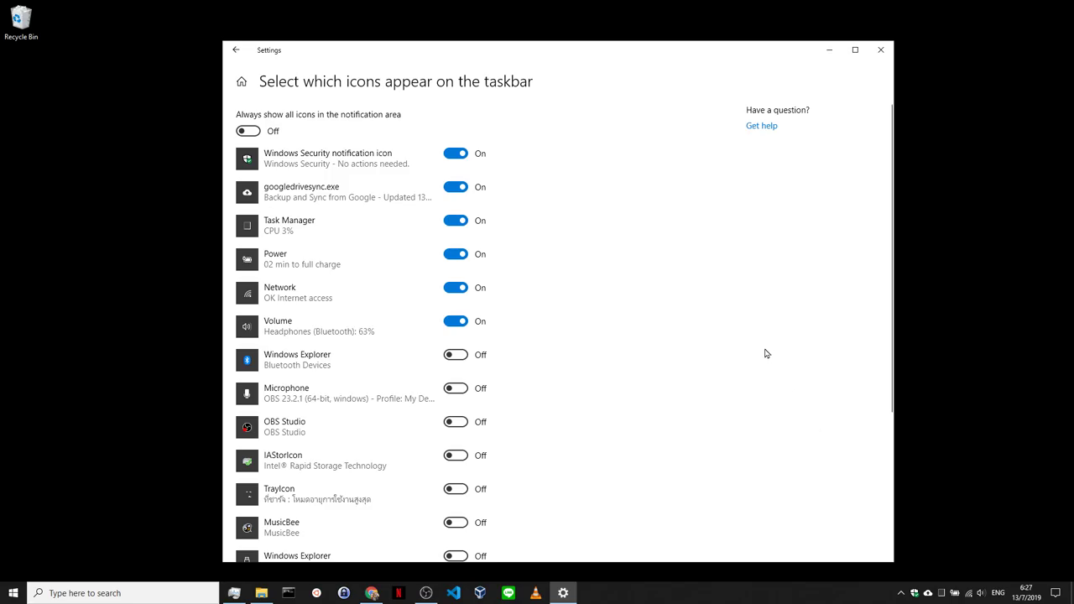
- Review the list of taskbar icons again and check the hidden notification-area icons
scroll(765, 354, down, 2)
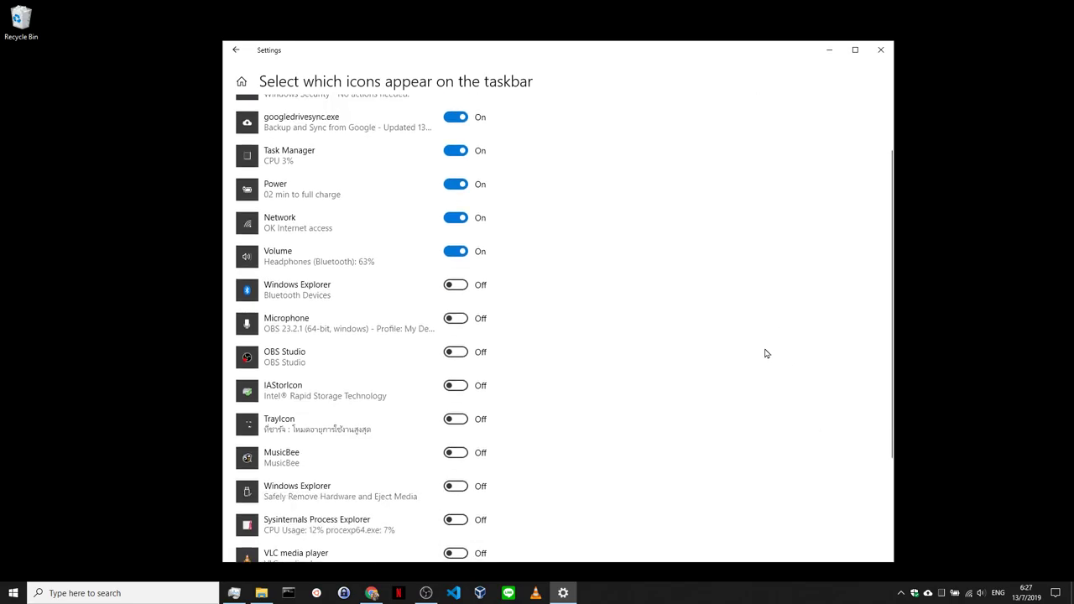
scroll(766, 354, down, 4)
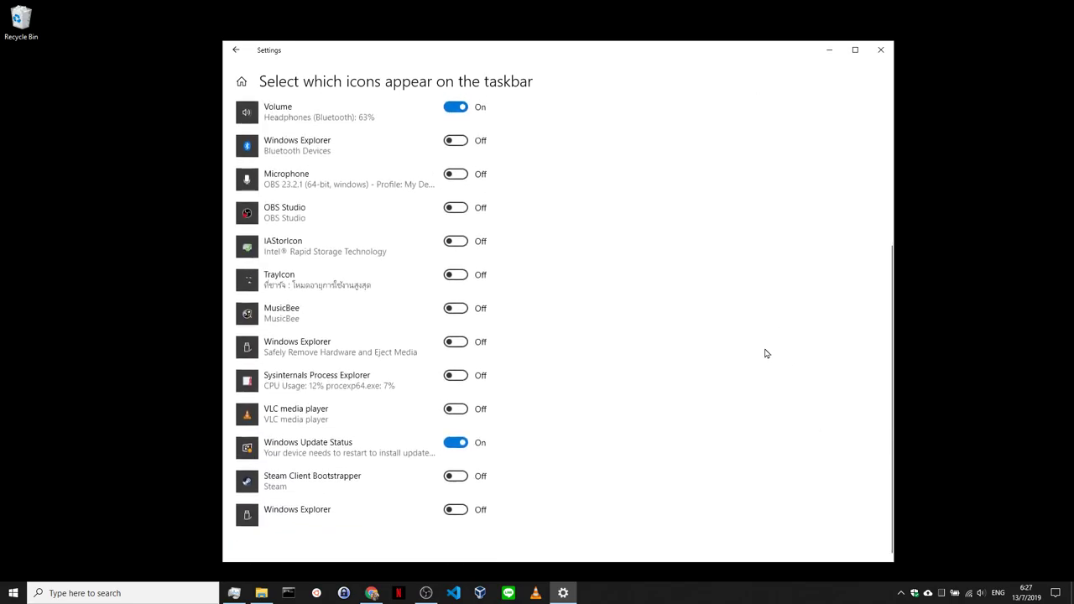
scroll(766, 354, up, 6)
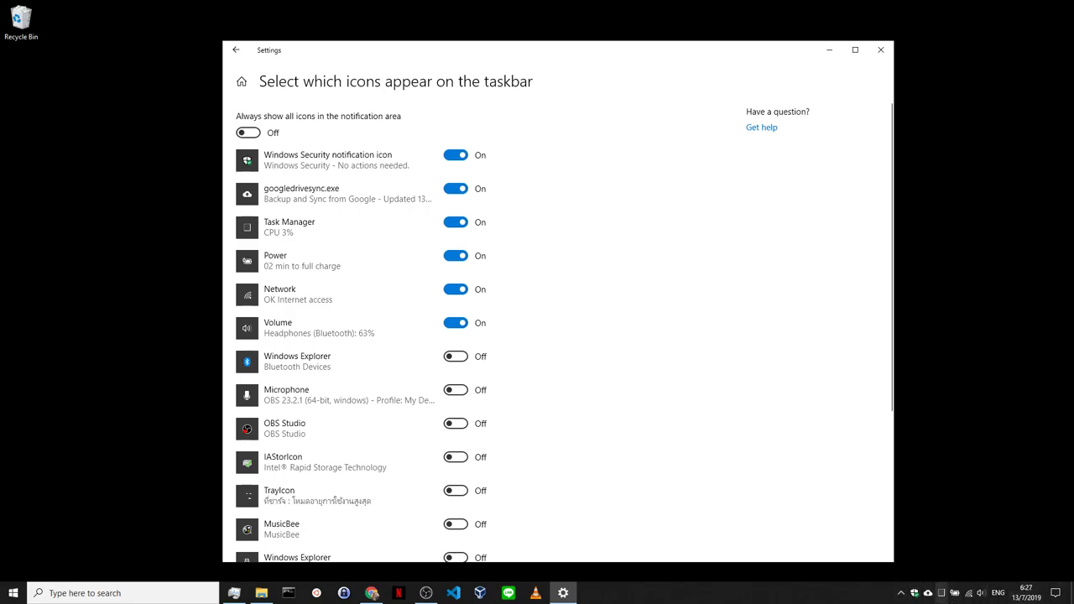
click(902, 598)
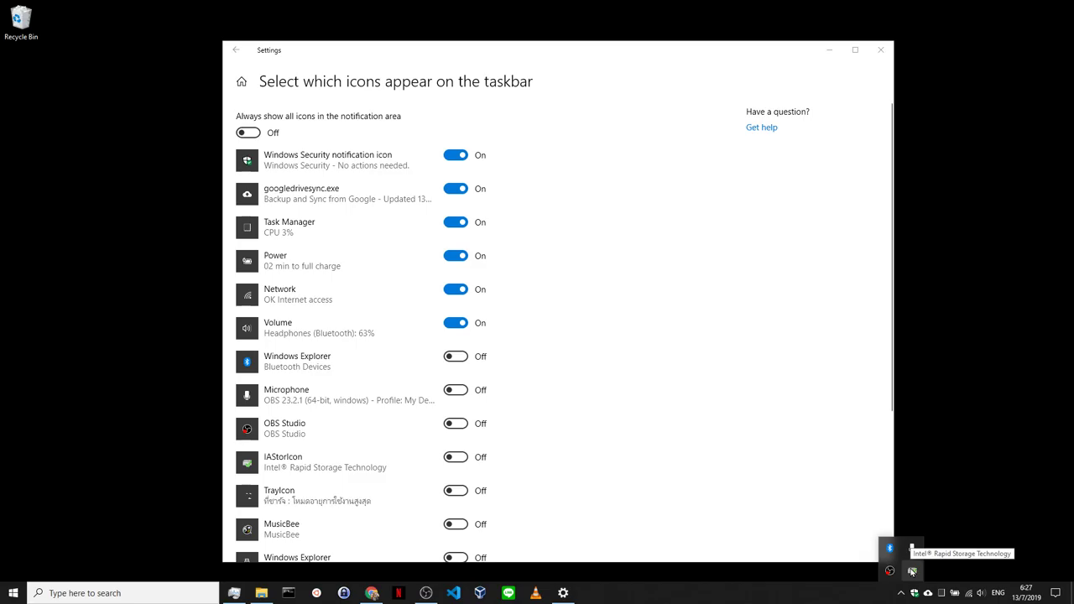
click(832, 598)
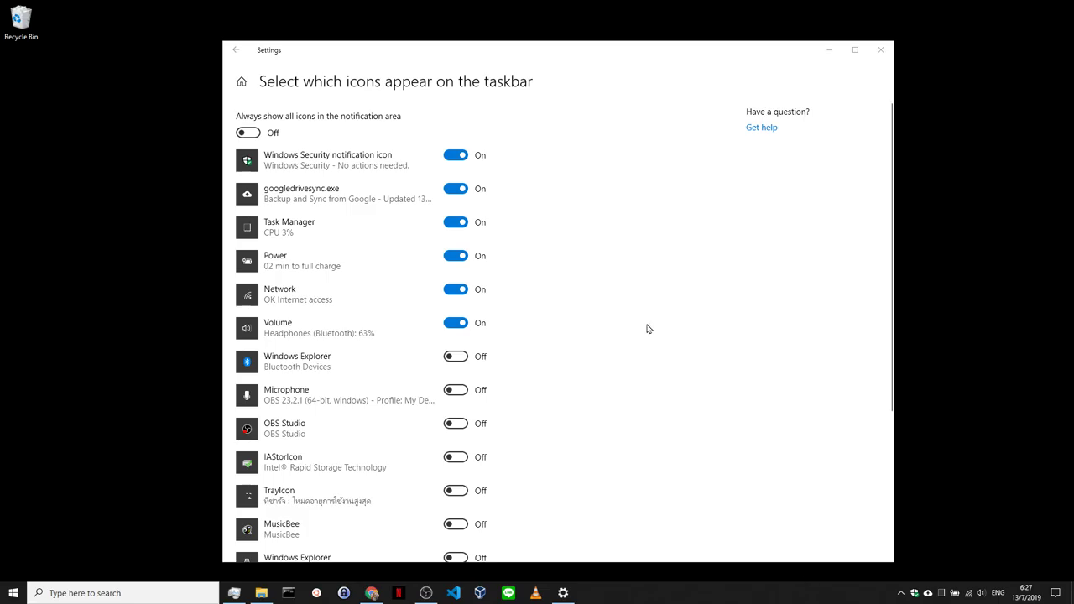
- Return to the Taskbar settings page, and open and close the notification center twice
click(238, 51)
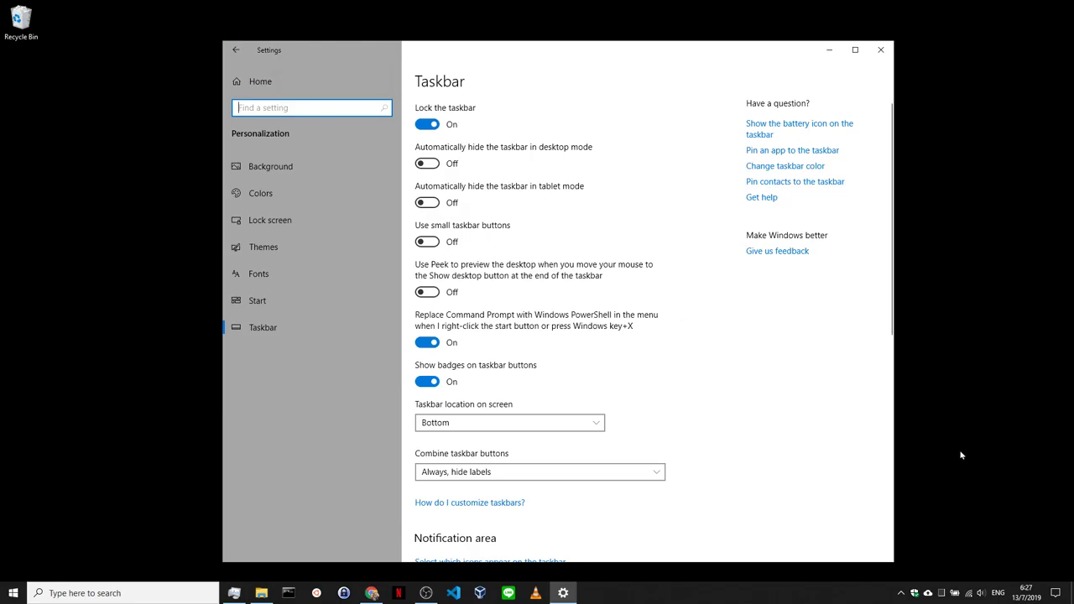
click(1056, 592)
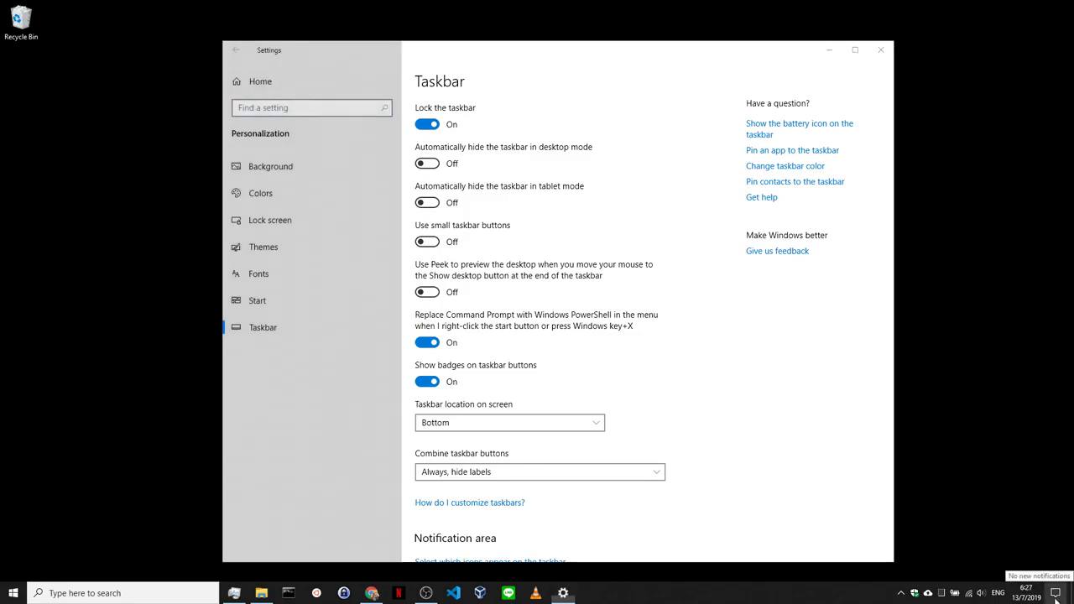
click(1056, 592)
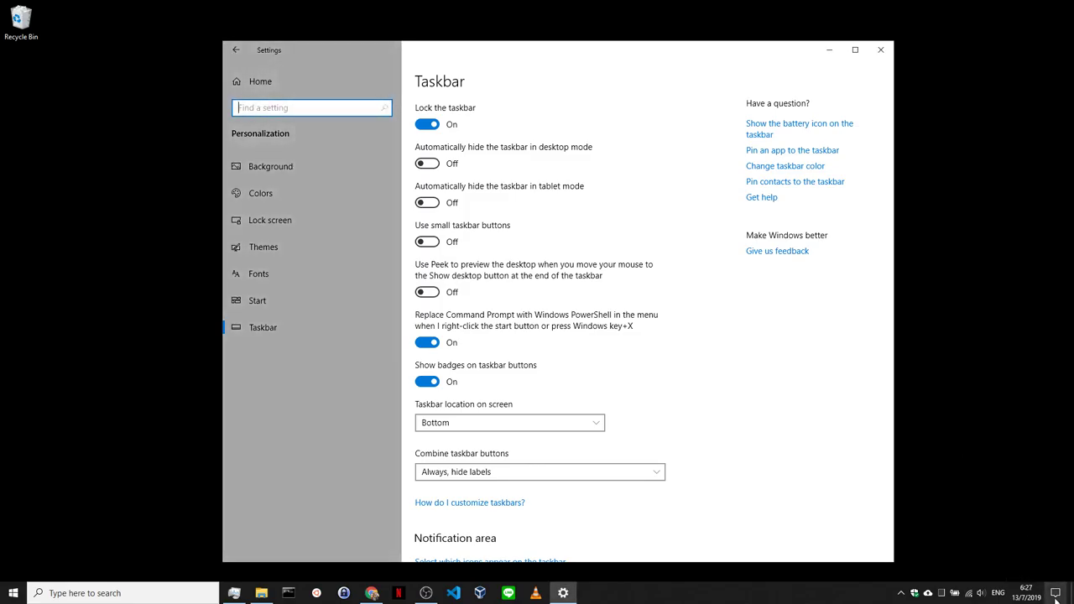
click(1056, 593)
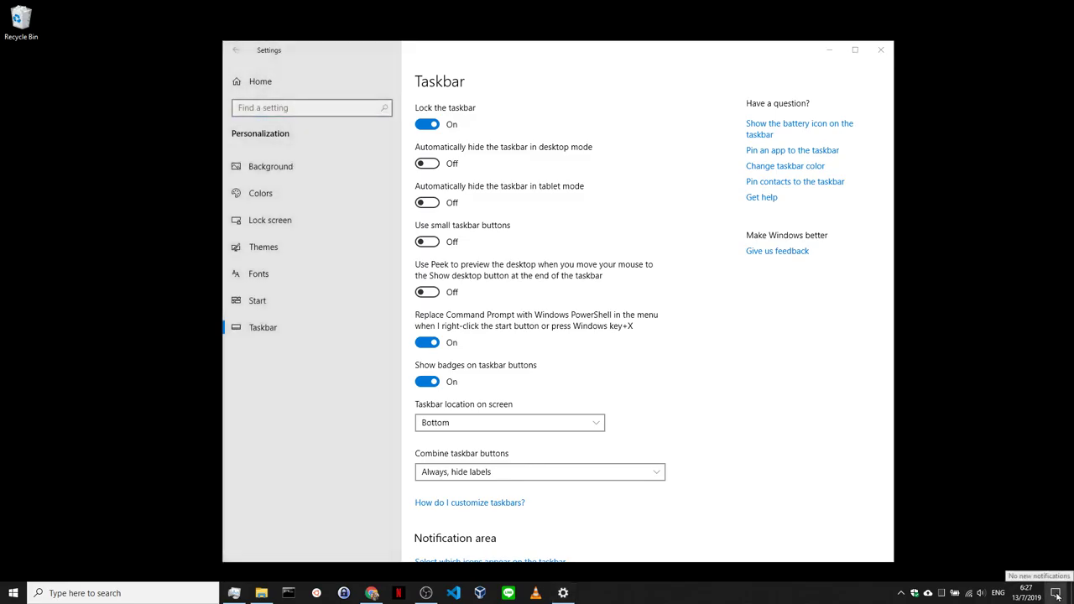
click(1056, 592)
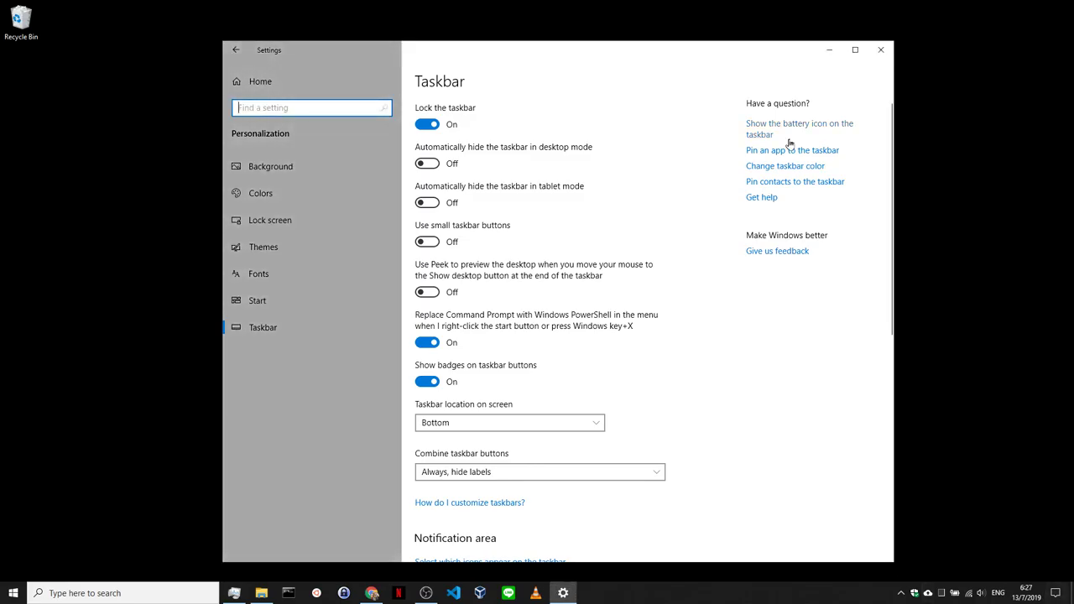
- Close the Settings window and check the context options of the notification center icon
click(879, 51)
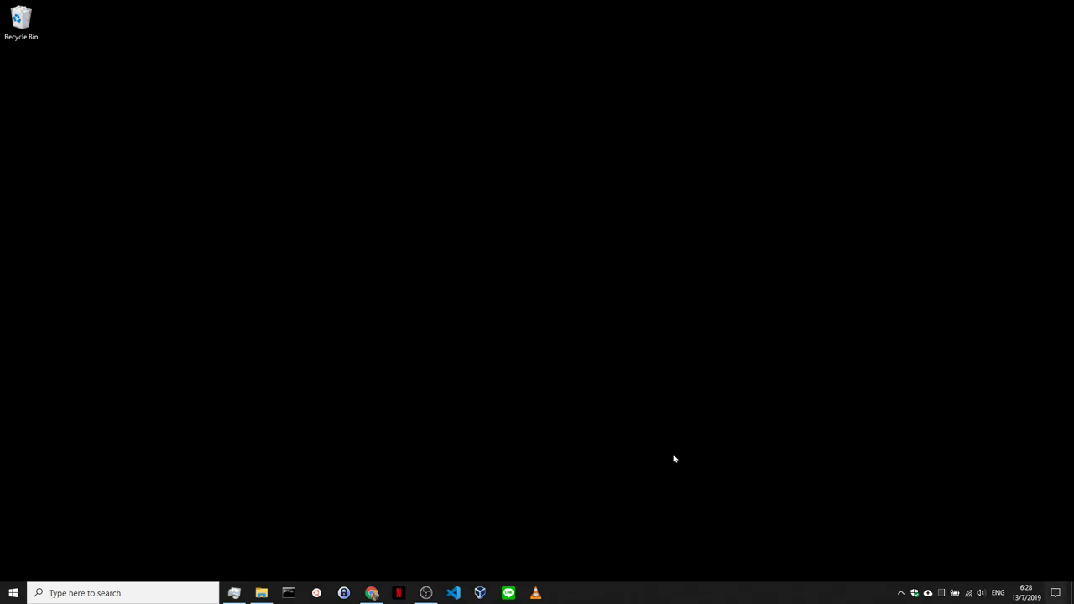
right_click(1061, 594)
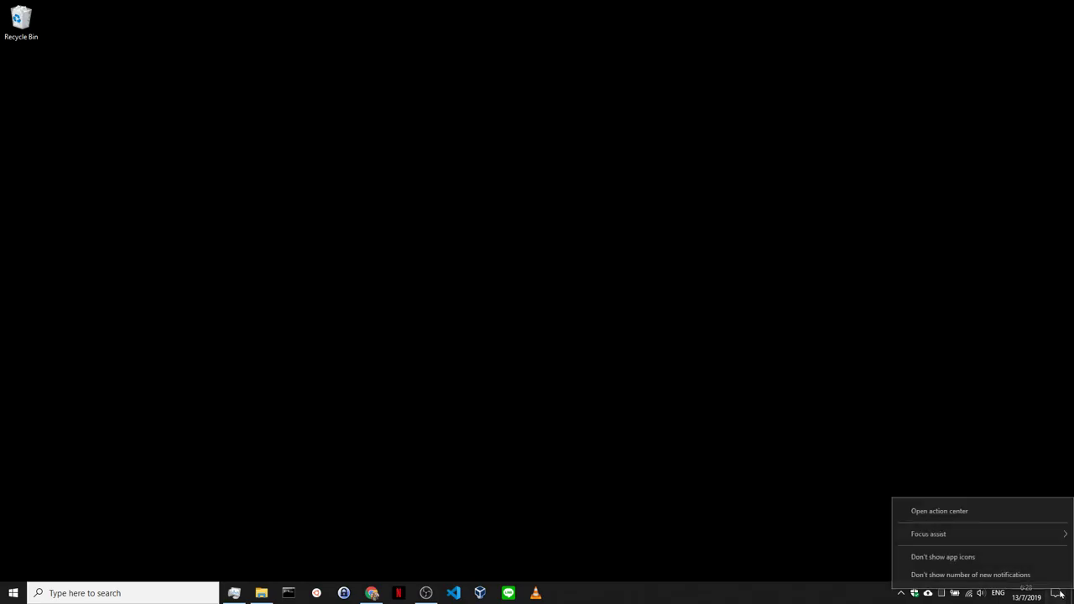
click(1049, 518)
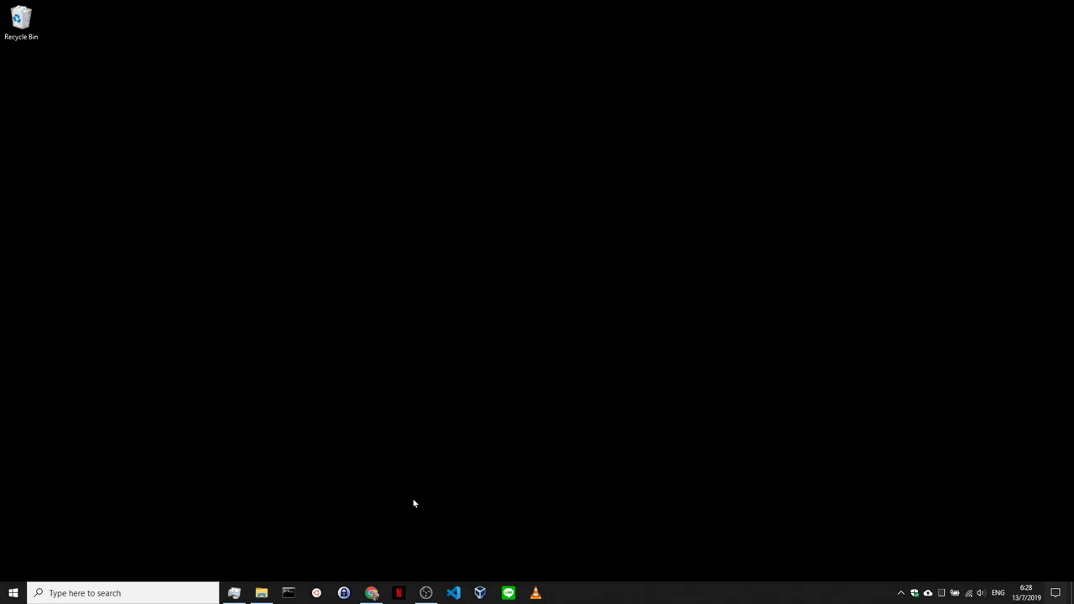
- View the Pictures folder through its Start menu shortcut, close it and the open Videos window, and check the Start menu's folder shortcuts again
click(12, 592)
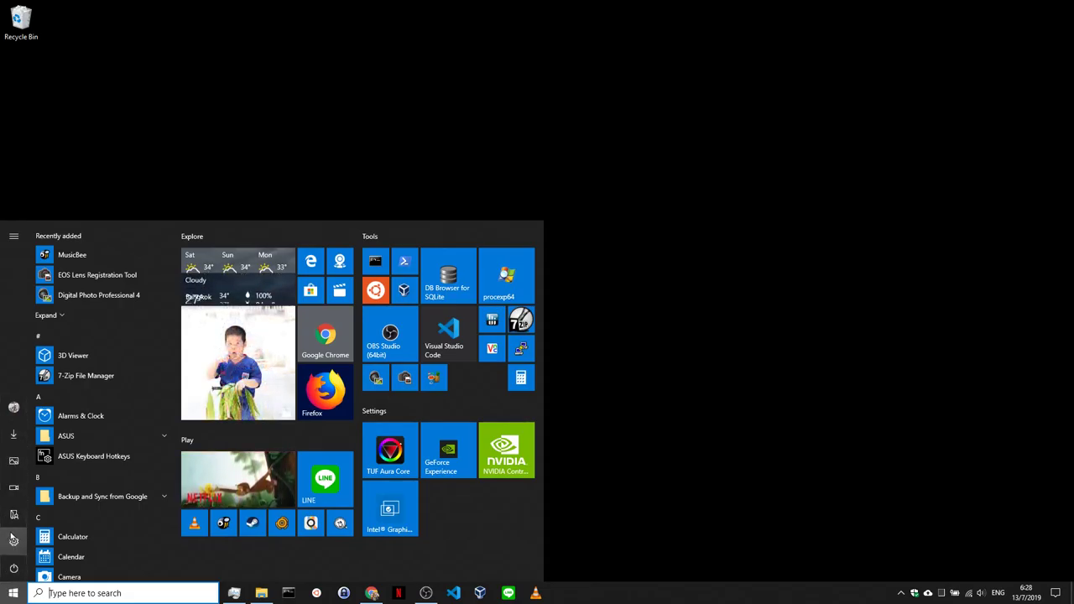
click(11, 471)
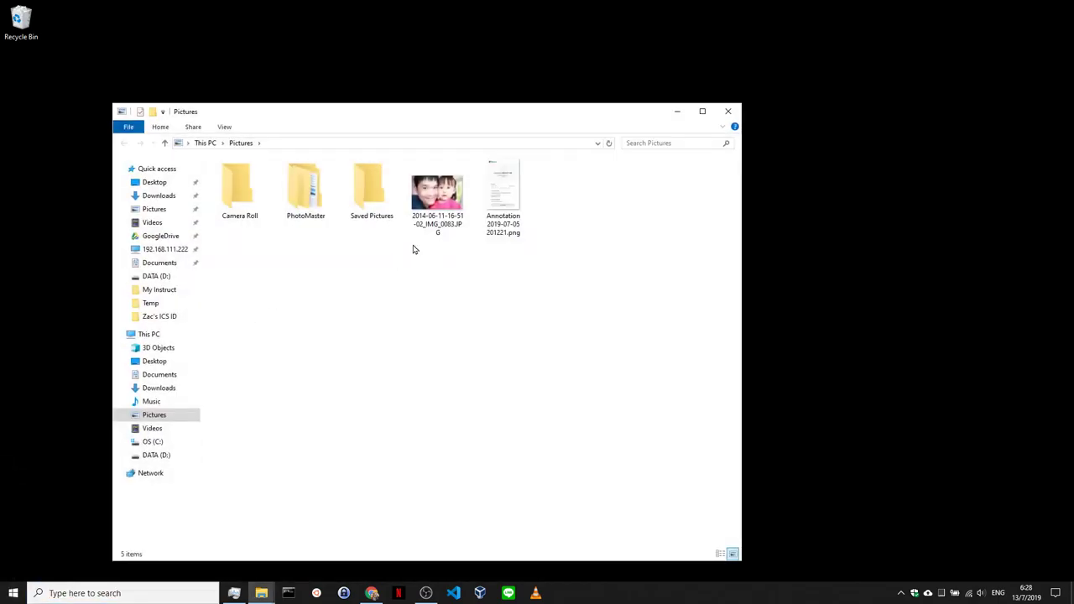
click(729, 113)
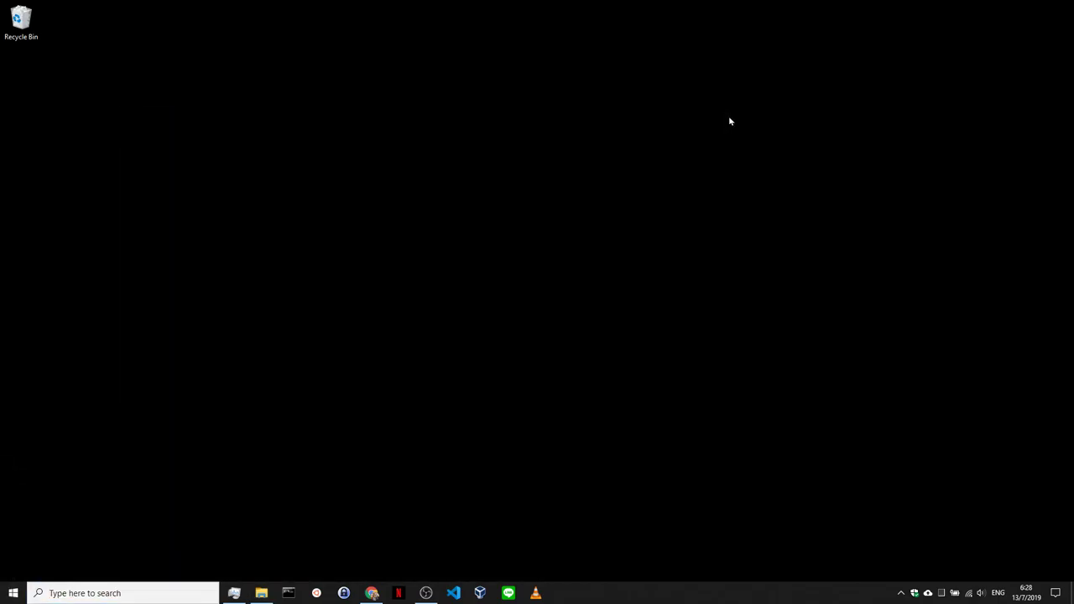
mouse_move(261, 594)
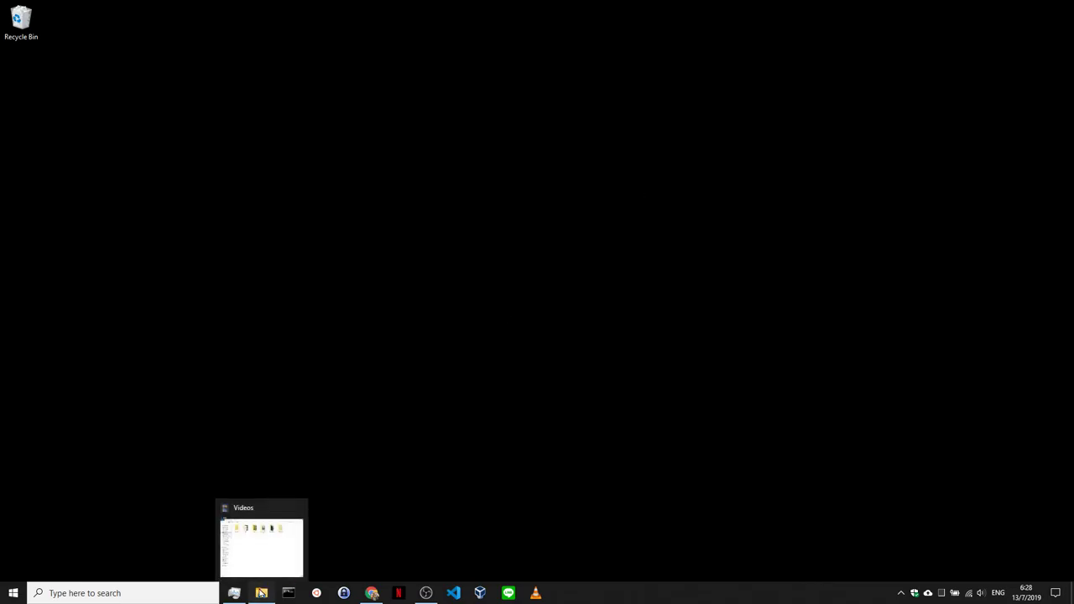
click(261, 559)
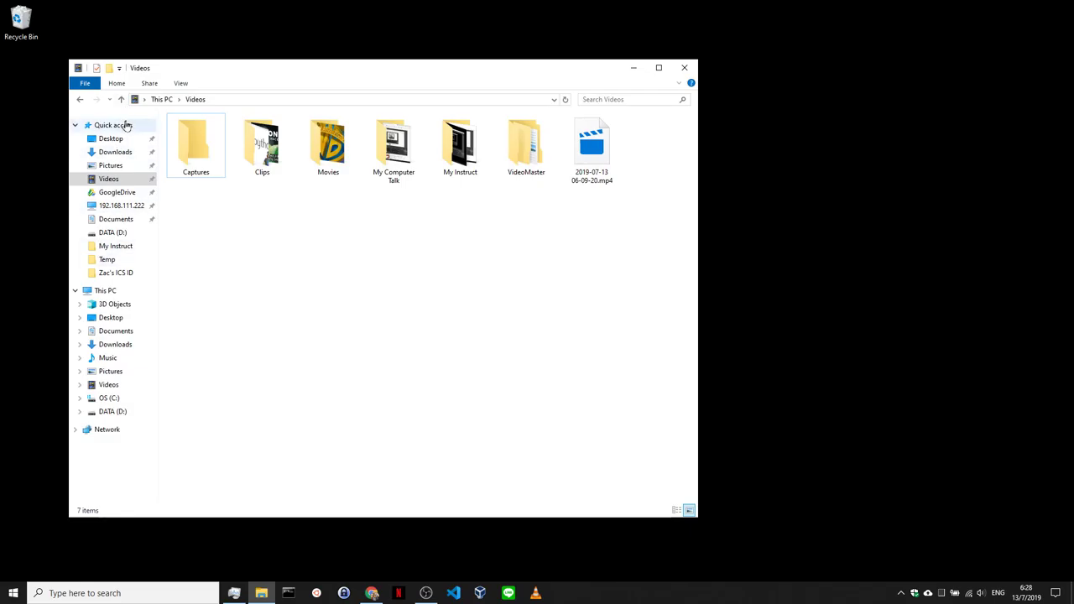
click(685, 75)
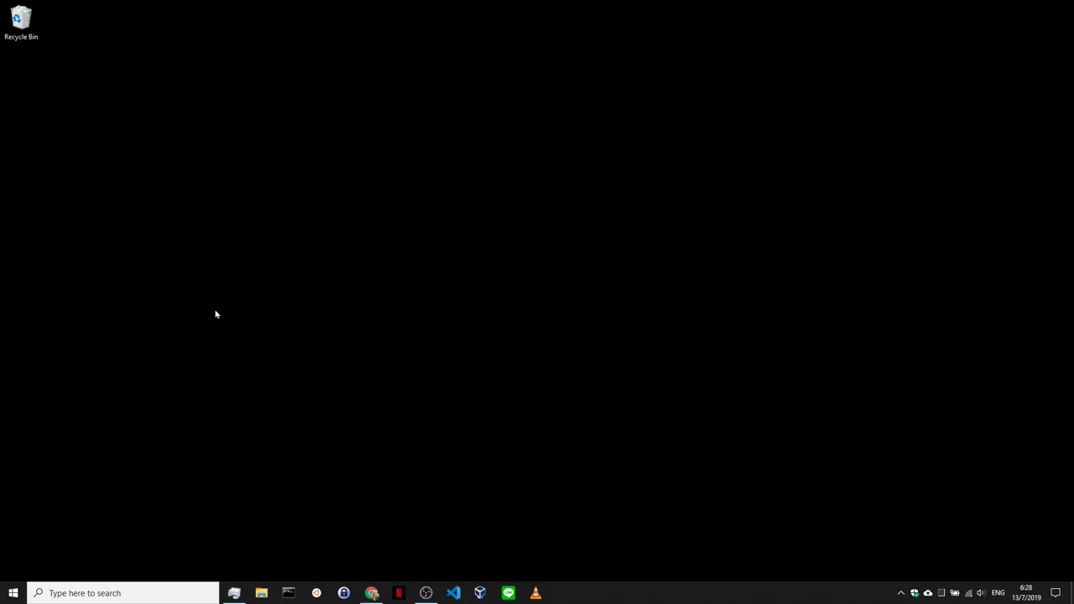
click(13, 593)
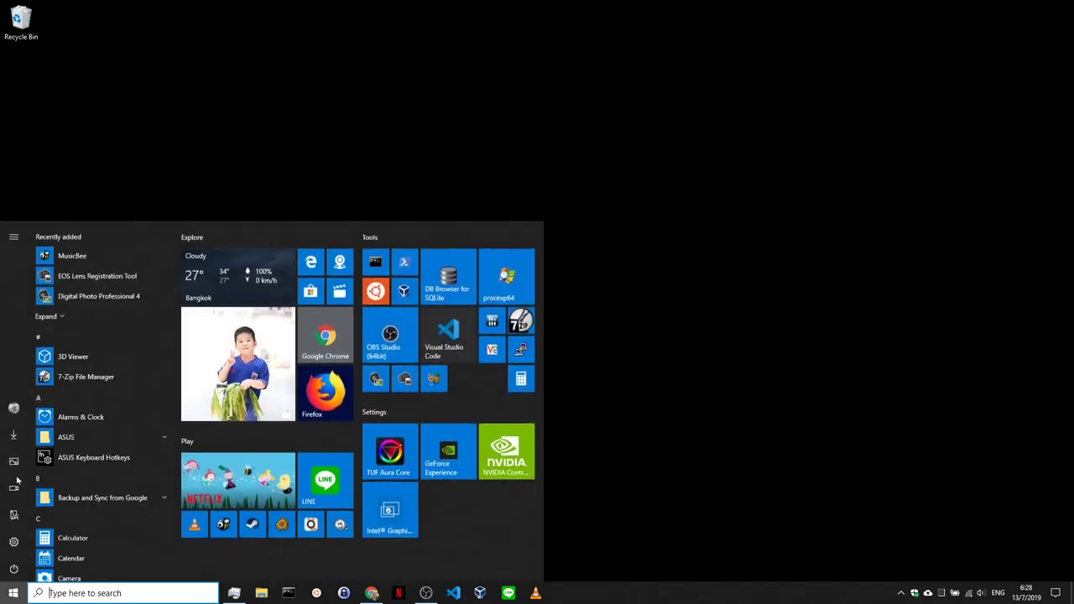
click(674, 249)
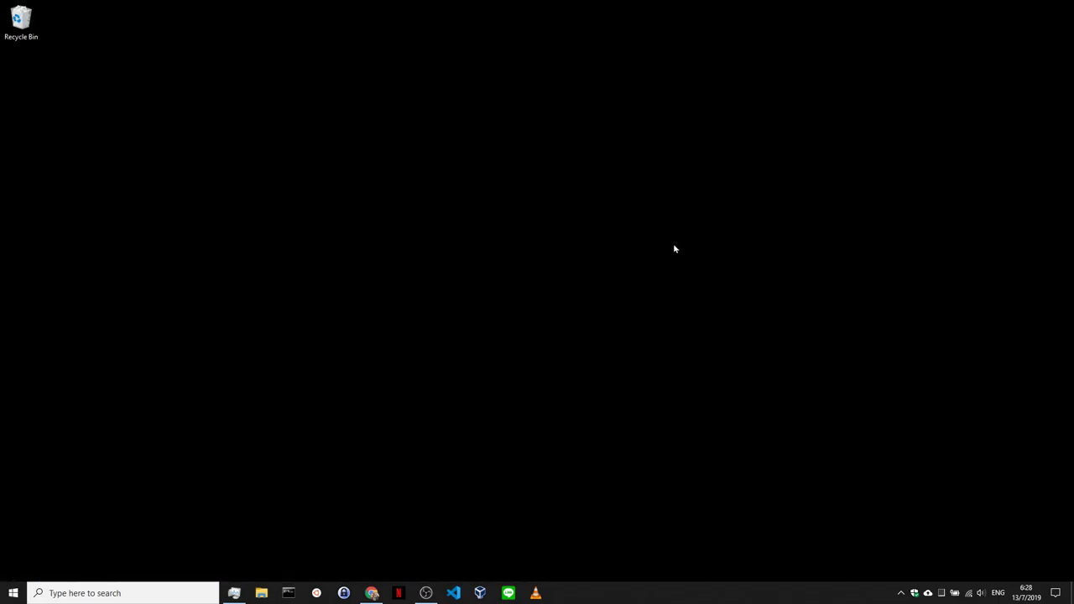
- Open Windows Settings through search, find "start menu" there and open the Start settings page
click(146, 598)
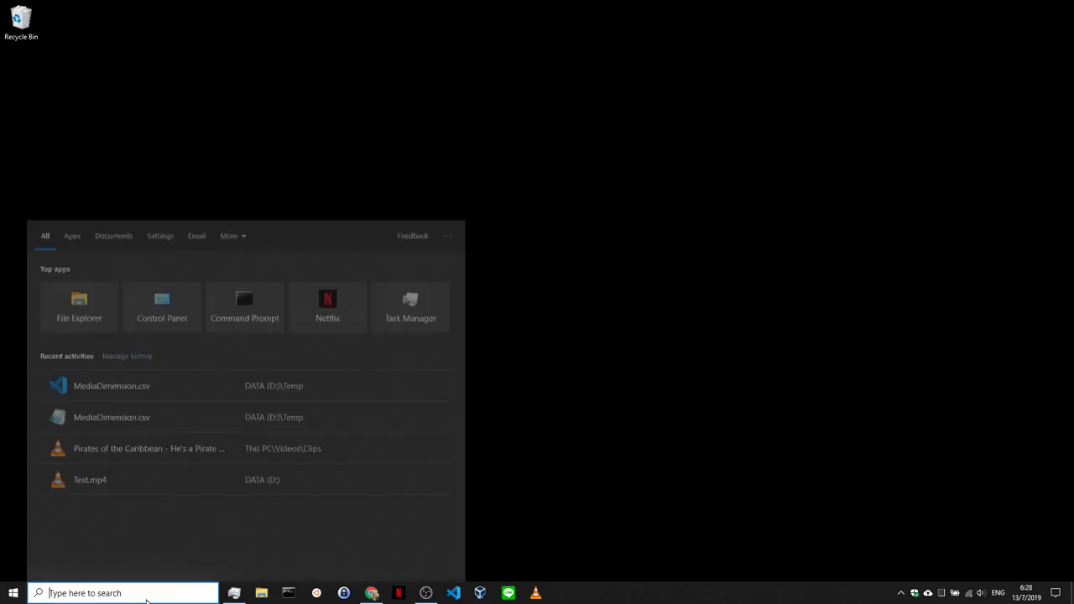
text(settings)
key(Return)
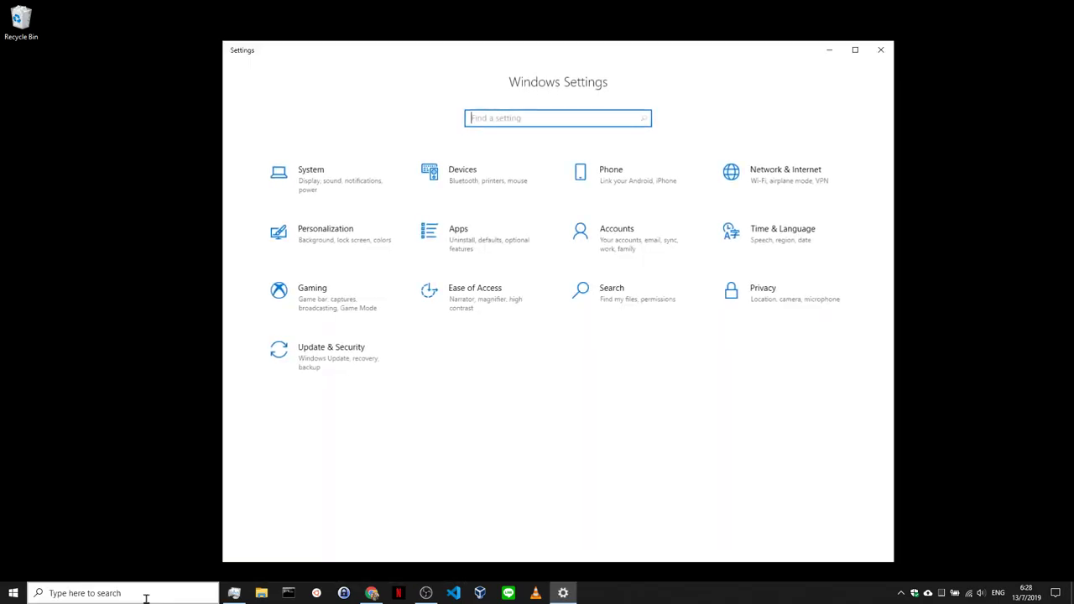
text(start )
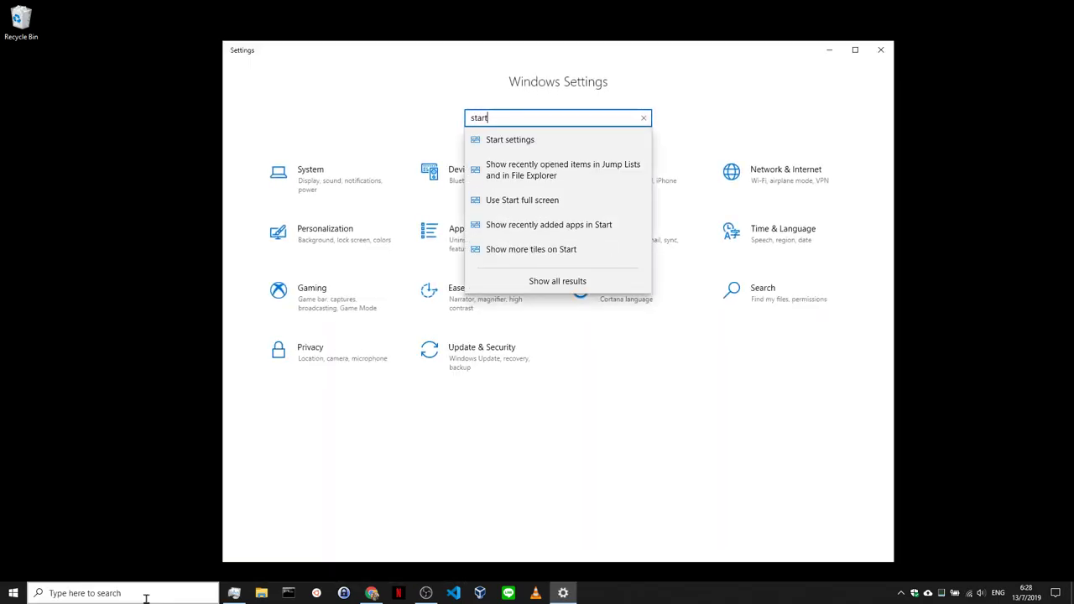
text(me)
key(BackSpace)
key(BackSpace)
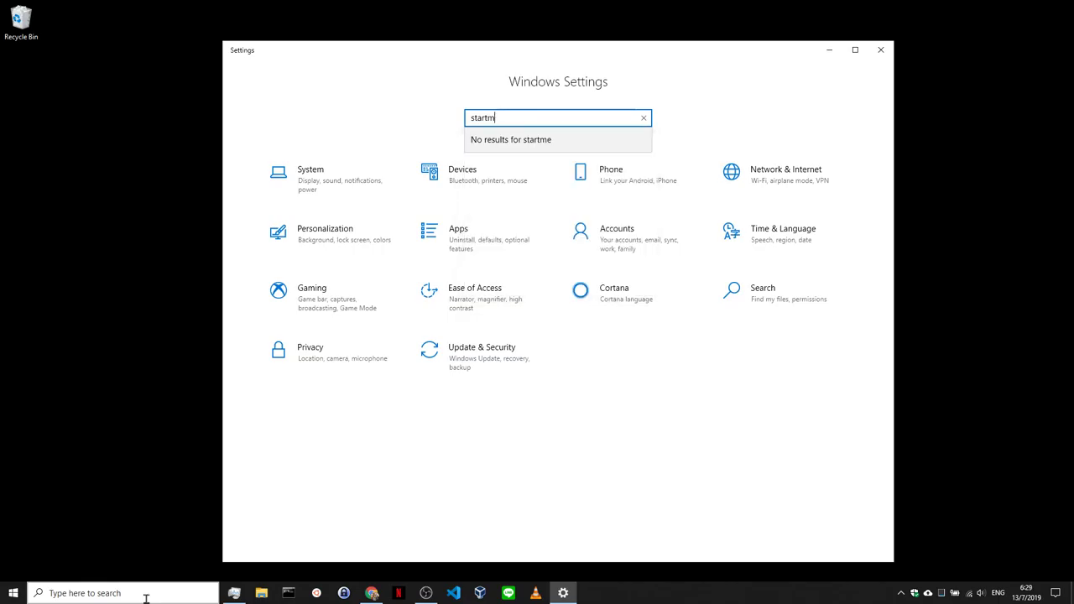
text(menu)
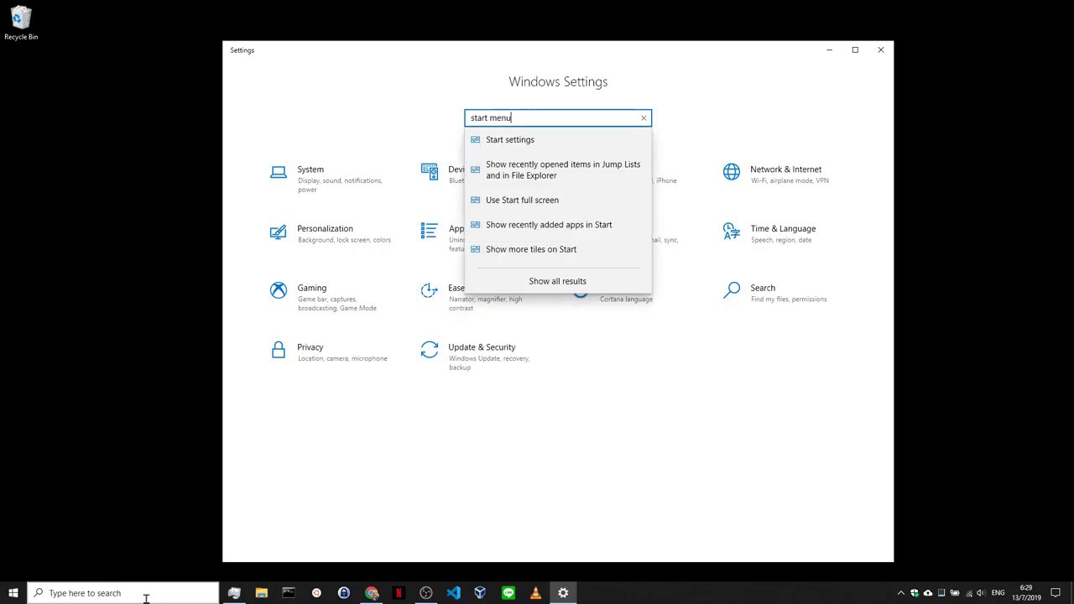
click(600, 142)
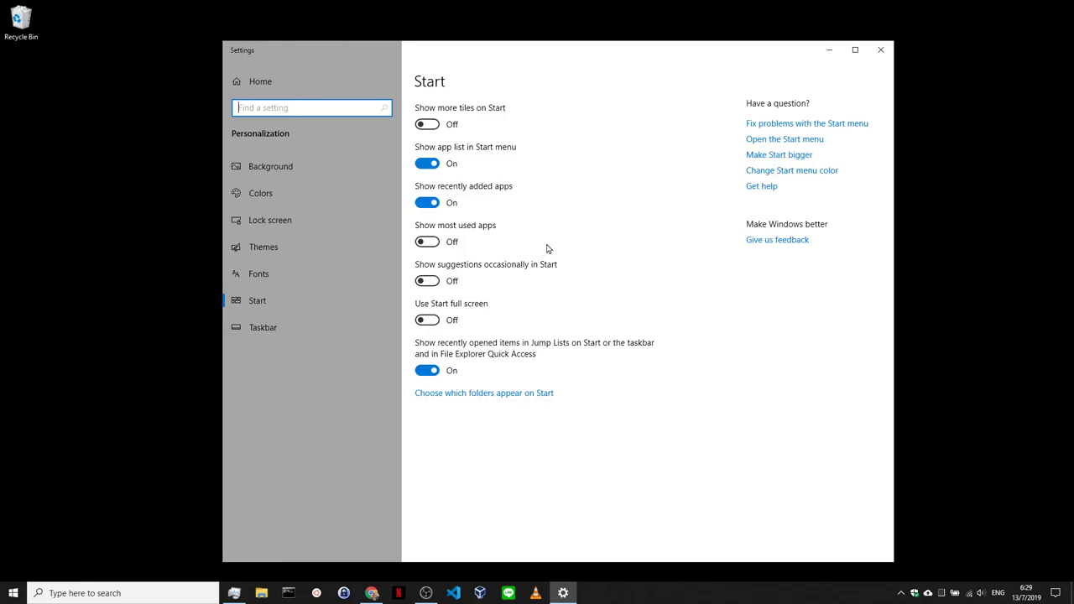
- Review which folders appear on Start against the expanded Start menu sidebar, and return to Start settings to check the recently added apps
click(481, 394)
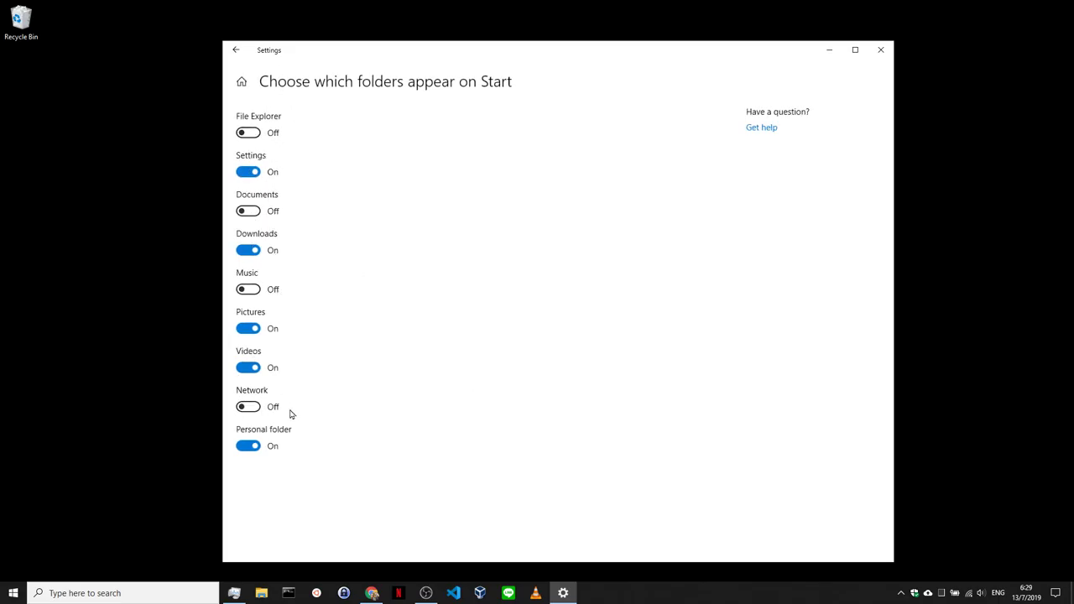
click(13, 593)
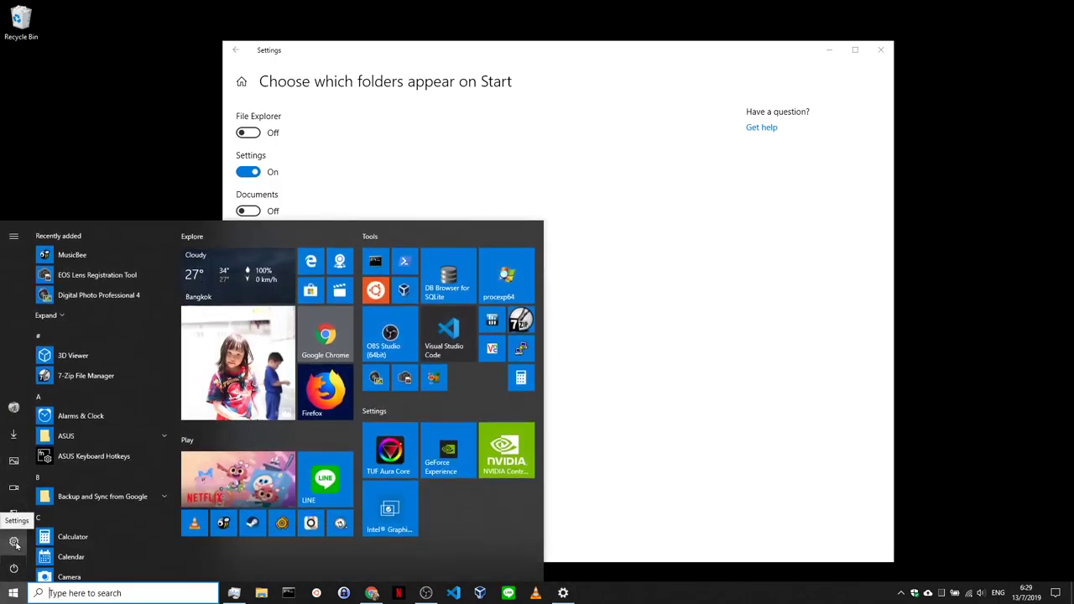
click(11, 243)
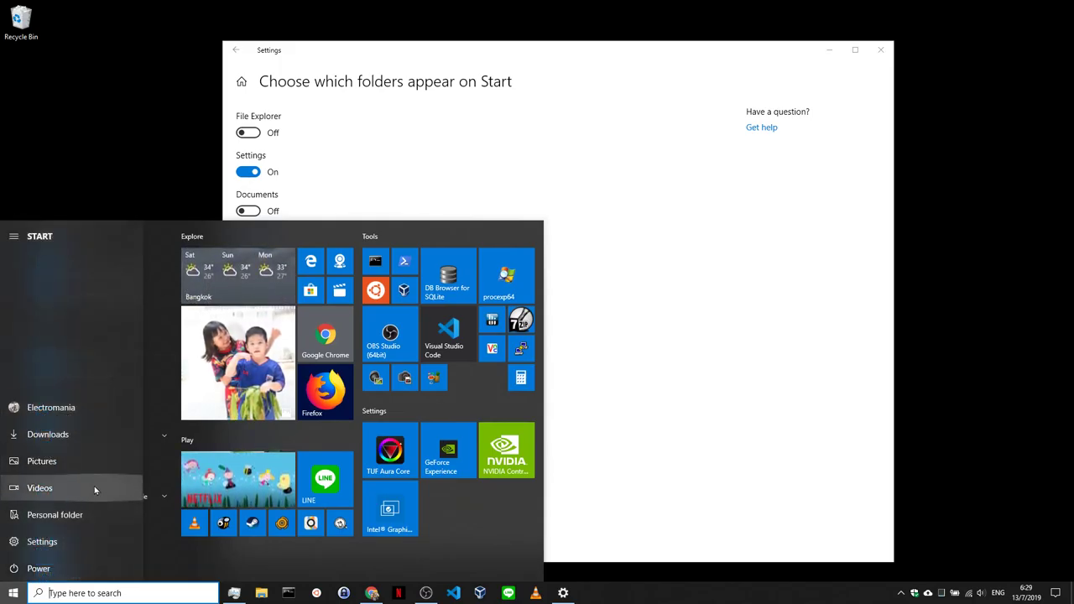
click(670, 222)
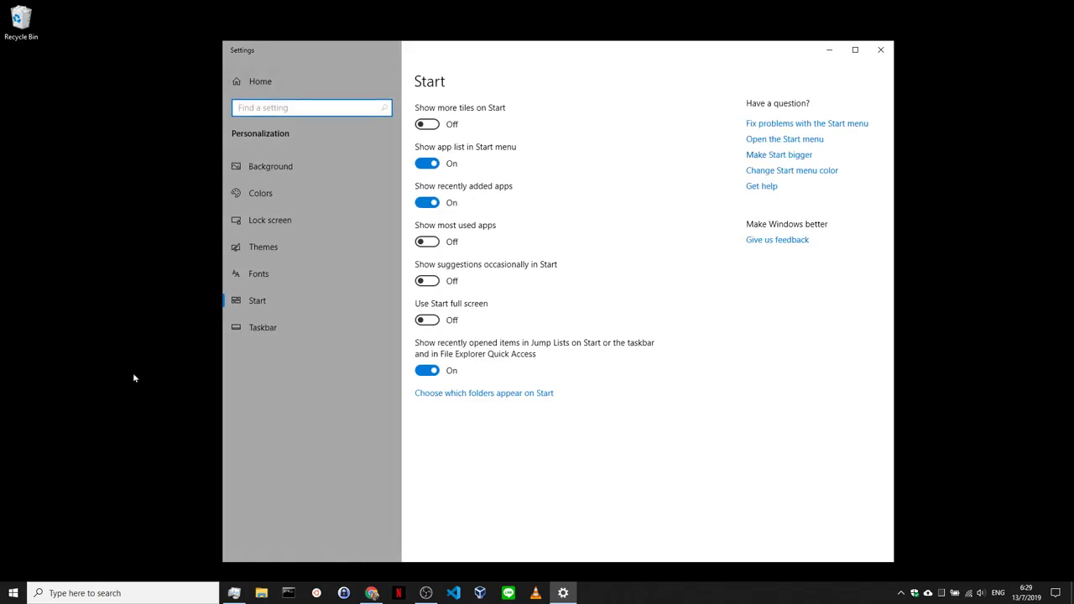
click(14, 593)
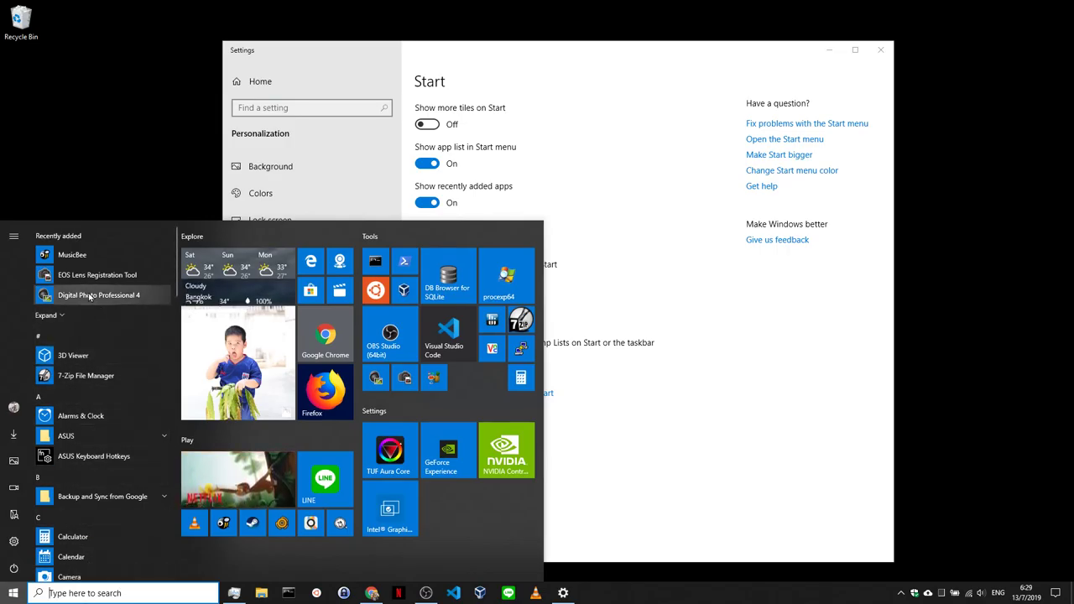
click(703, 417)
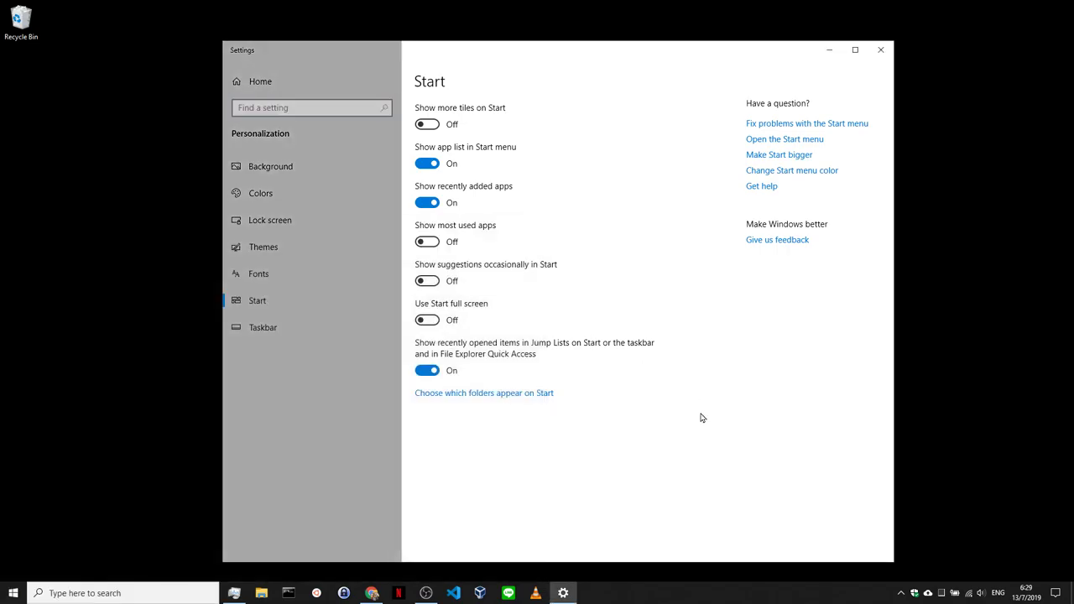
- Turn off showing the app list in the Start menu and browse the separate All apps view
click(436, 163)
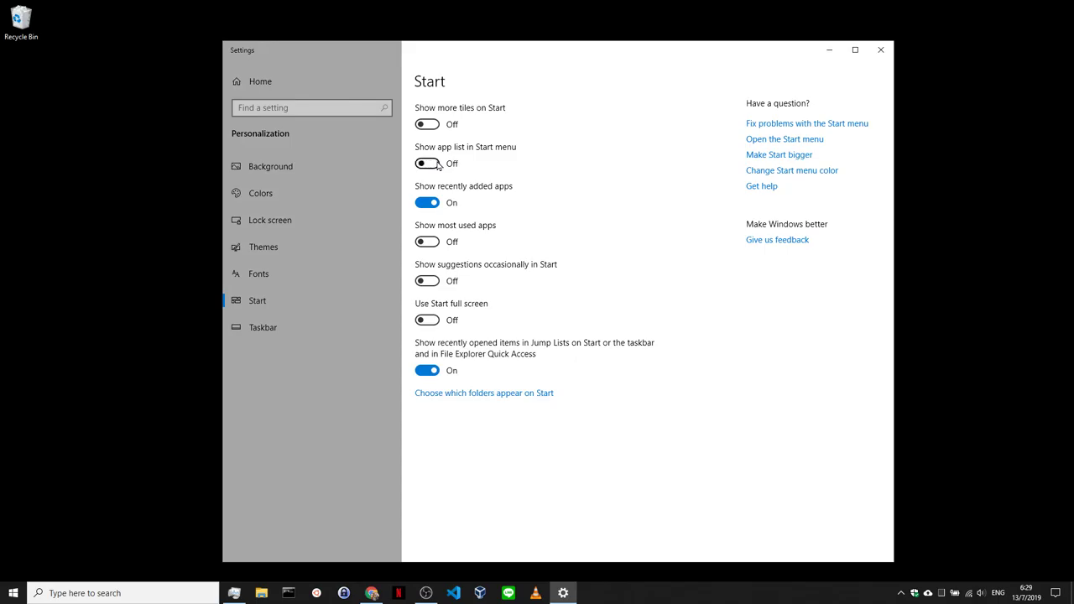
click(12, 595)
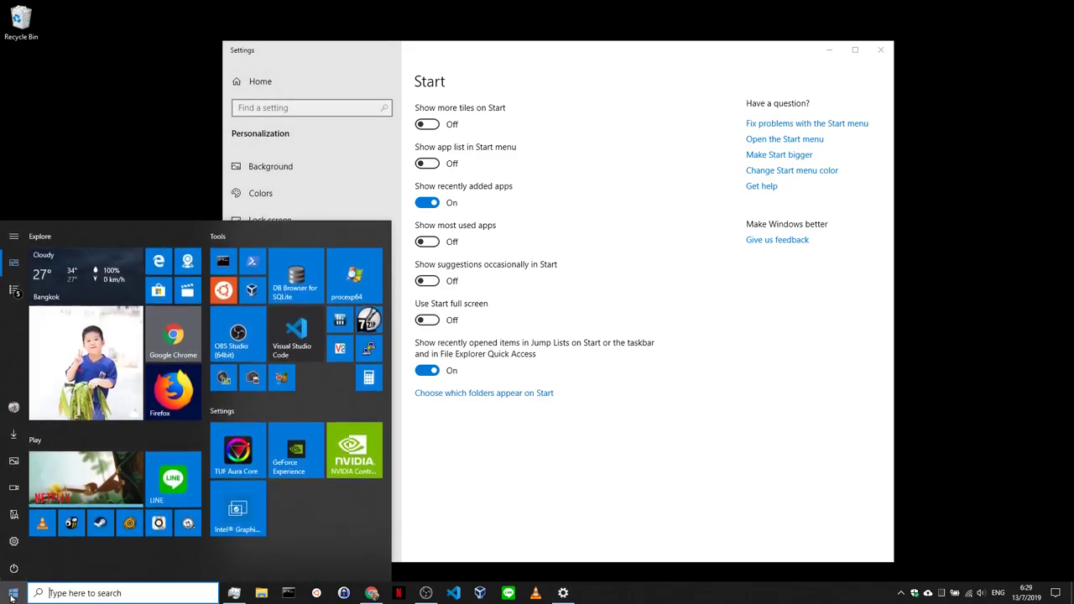
click(13, 290)
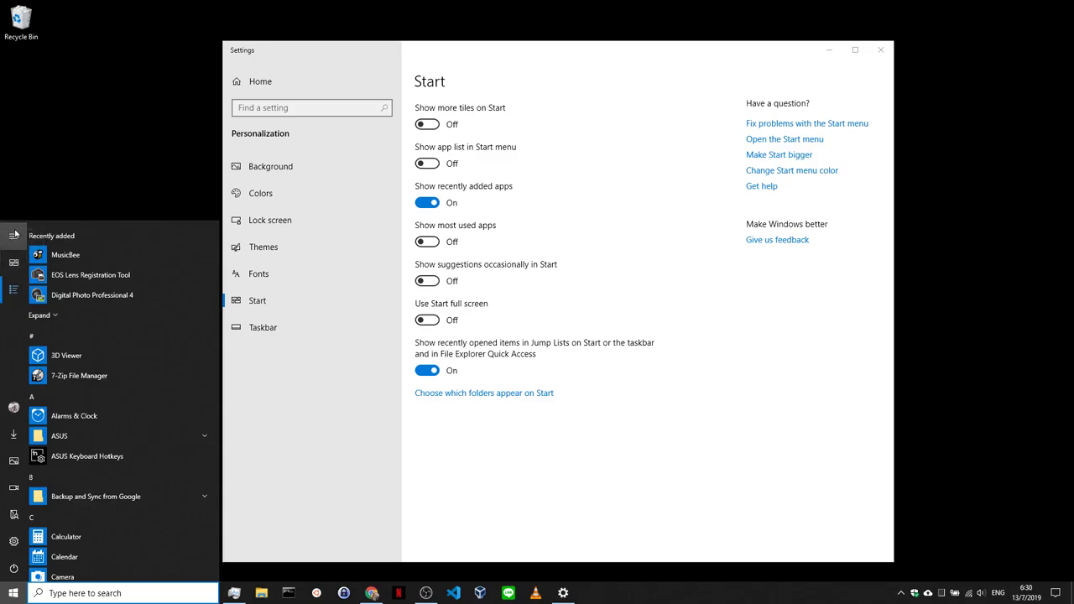
click(15, 234)
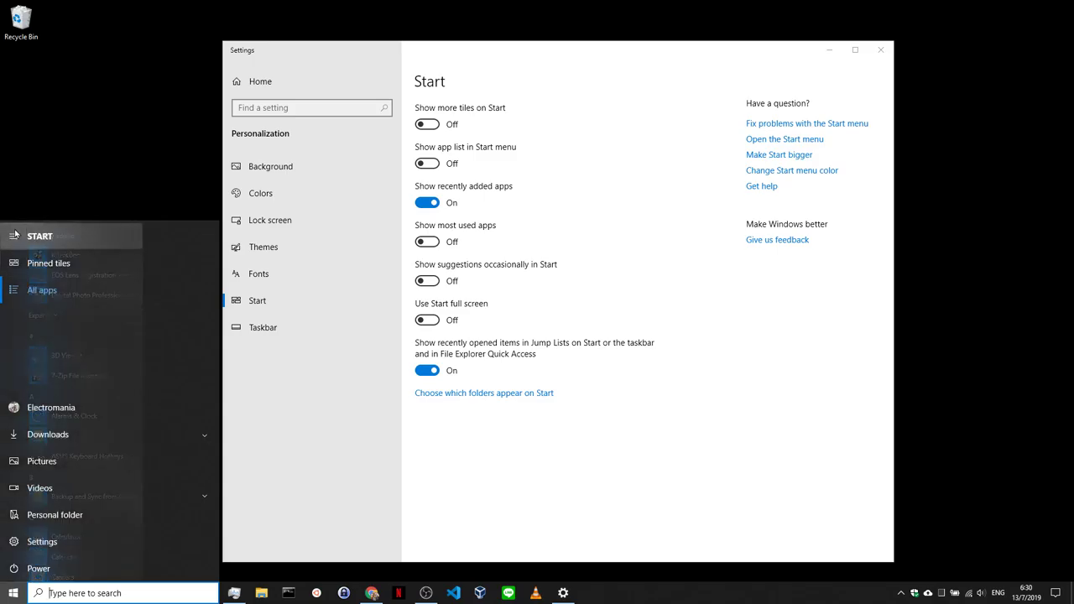
click(27, 299)
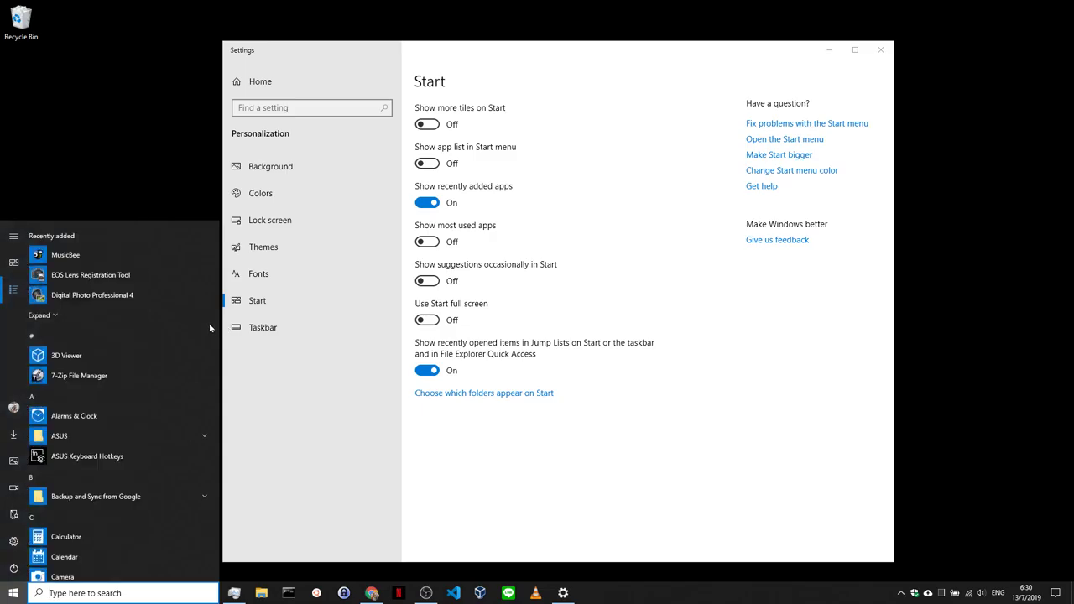
scroll(121, 438, down, 10)
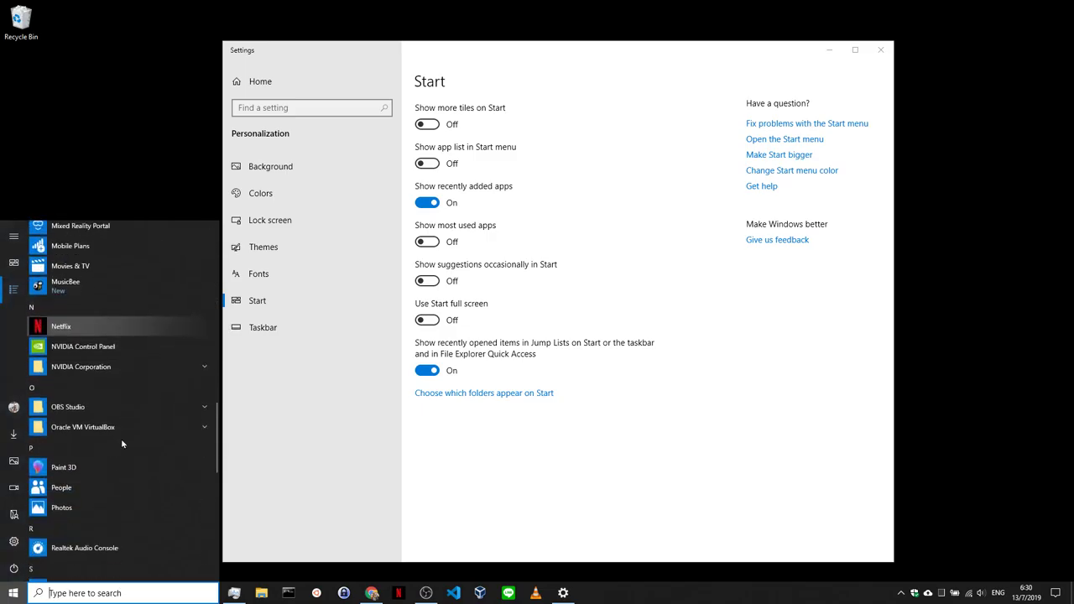
scroll(121, 444, down, 5)
scroll(122, 439, up, 15)
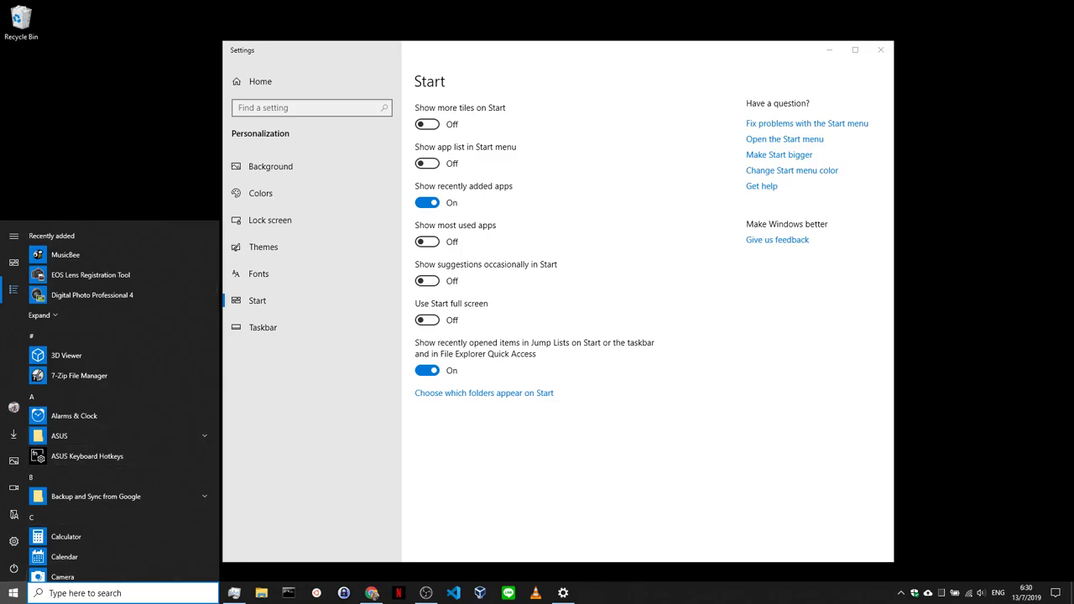
- Reopen the Start menu on its pinned tiles and switch to the All apps view
click(14, 593)
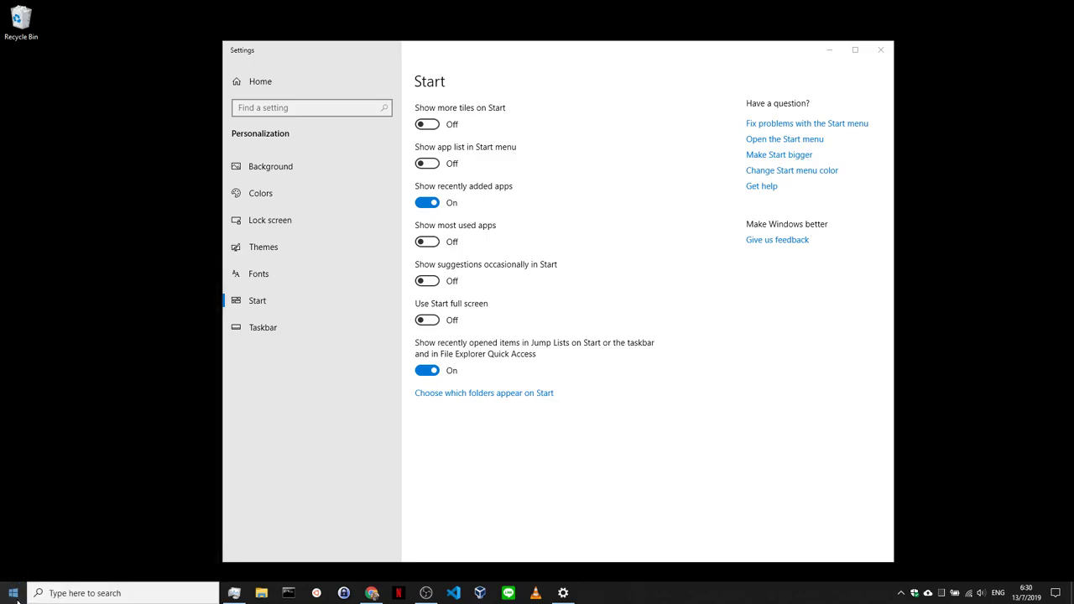
click(16, 598)
click(16, 597)
click(14, 596)
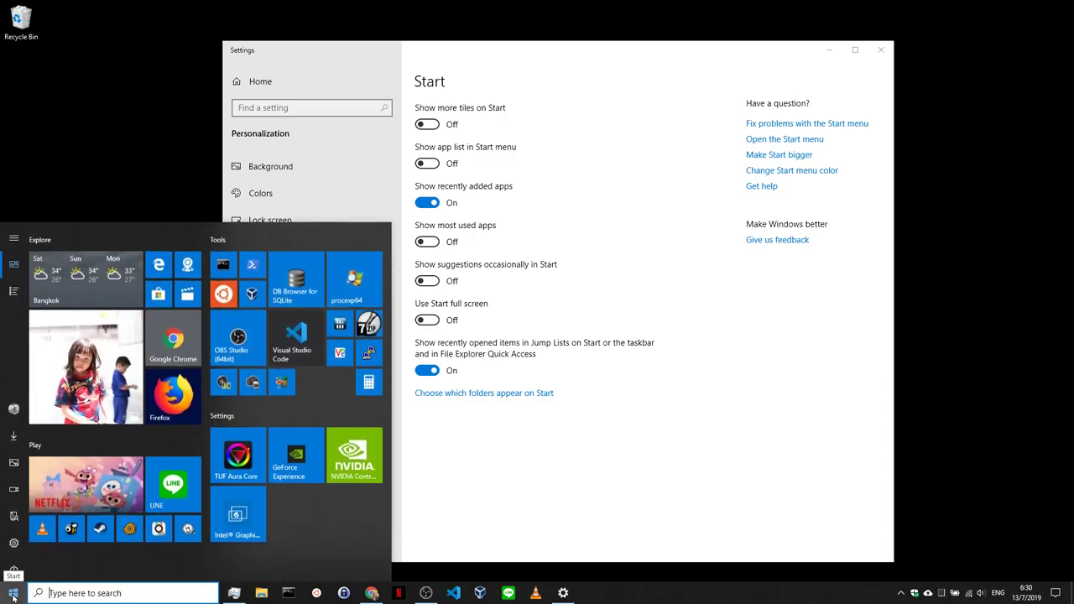
click(15, 294)
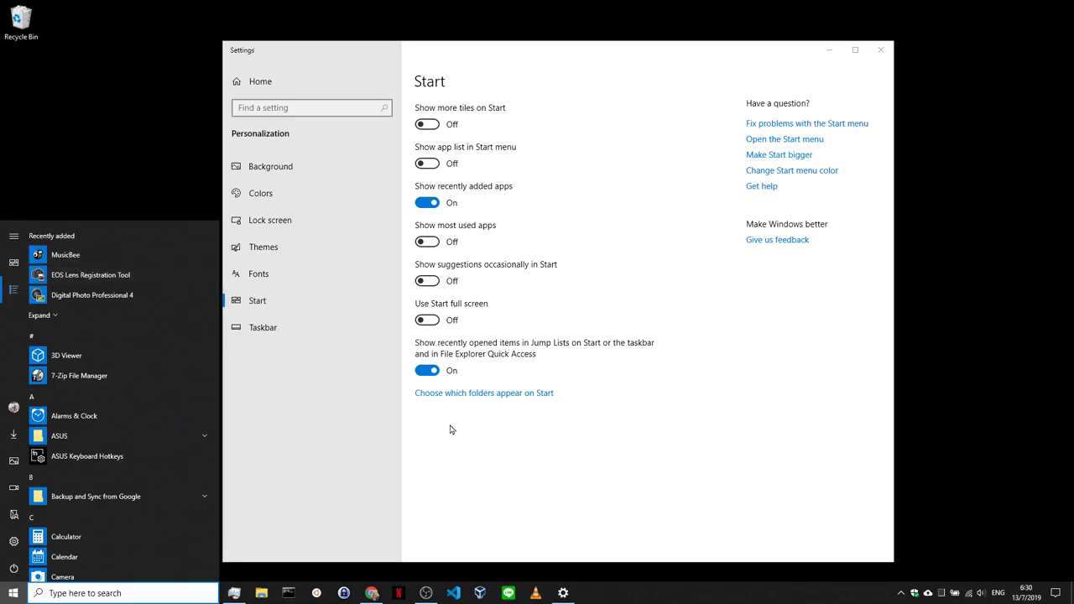
- Turn on showing the app list in the Start menu and check the menu's layout
click(428, 165)
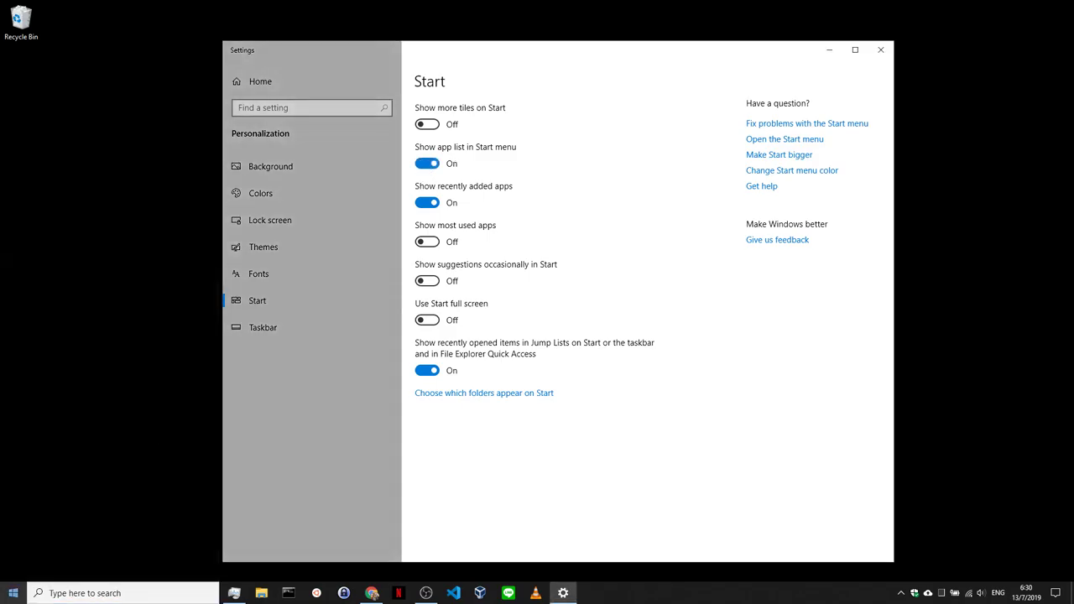
click(13, 593)
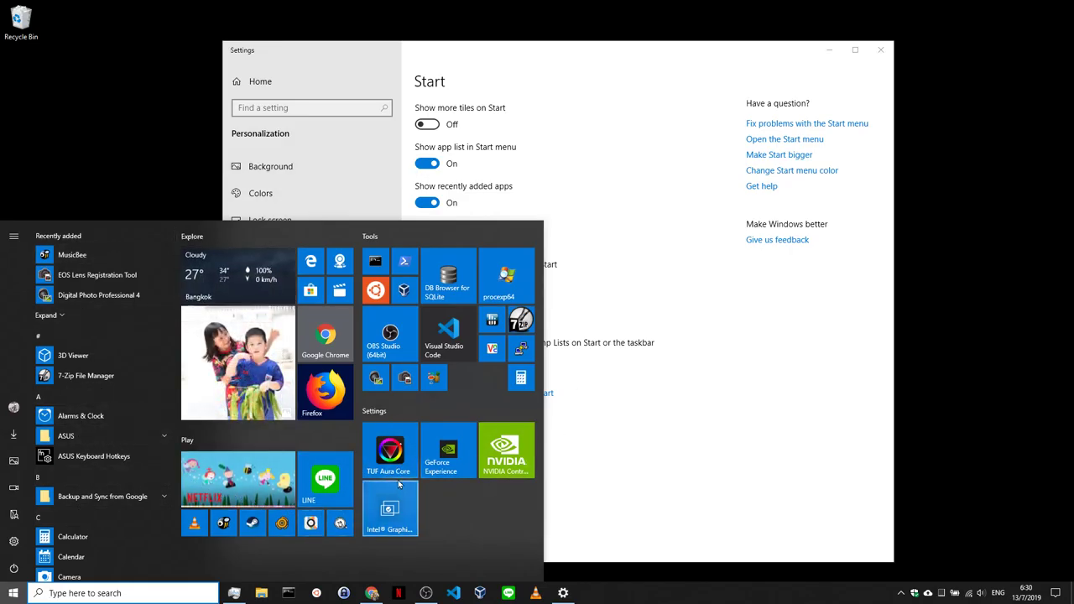
- Pin Video Editor from the Start menu's app list to Start
click(789, 477)
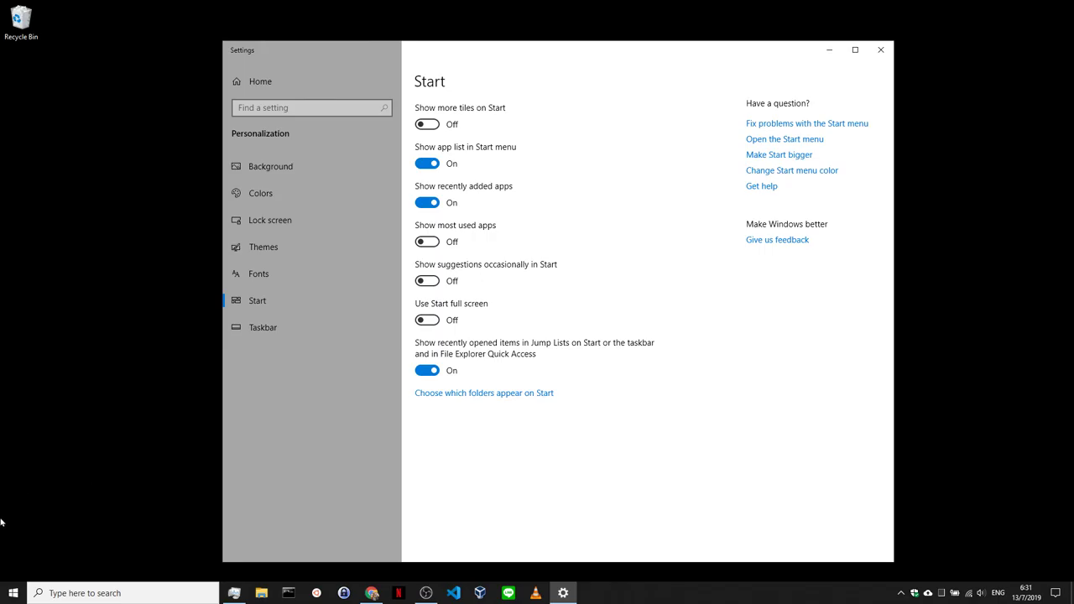
click(12, 594)
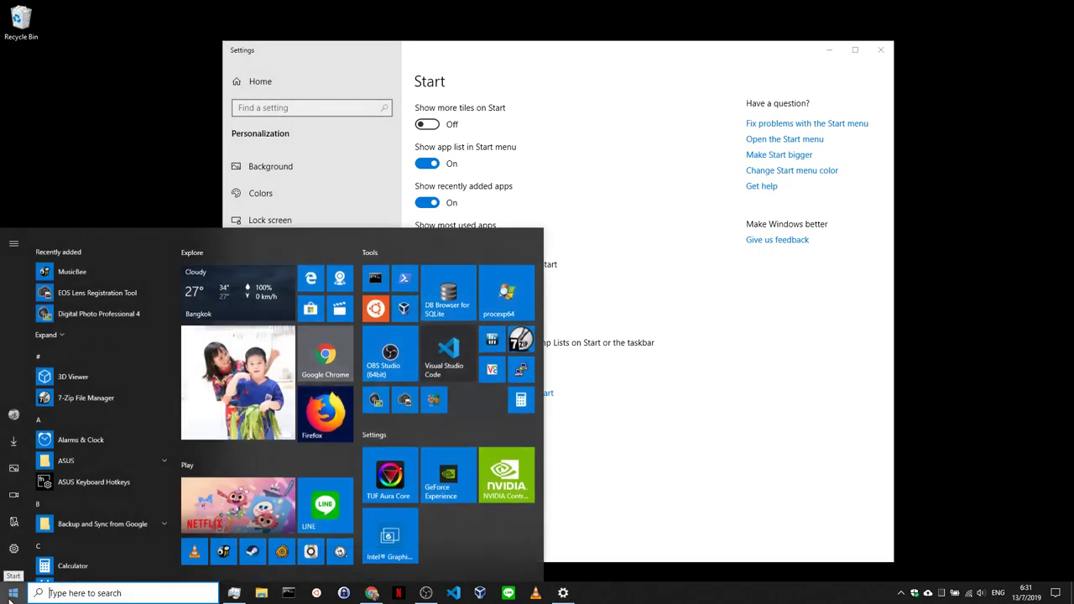
scroll(62, 541, down, 15)
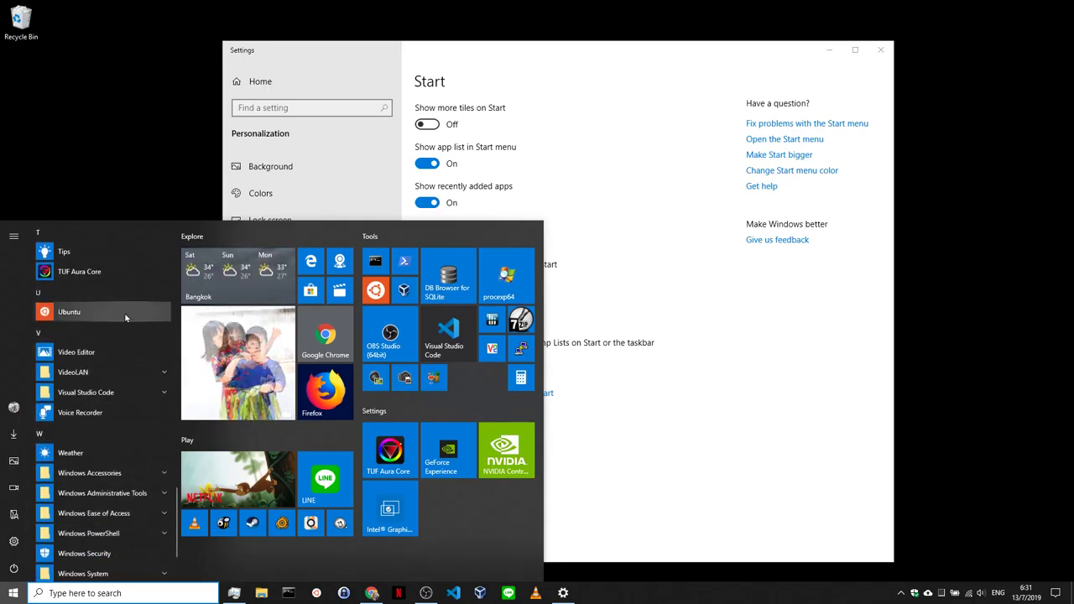
right_click(129, 362)
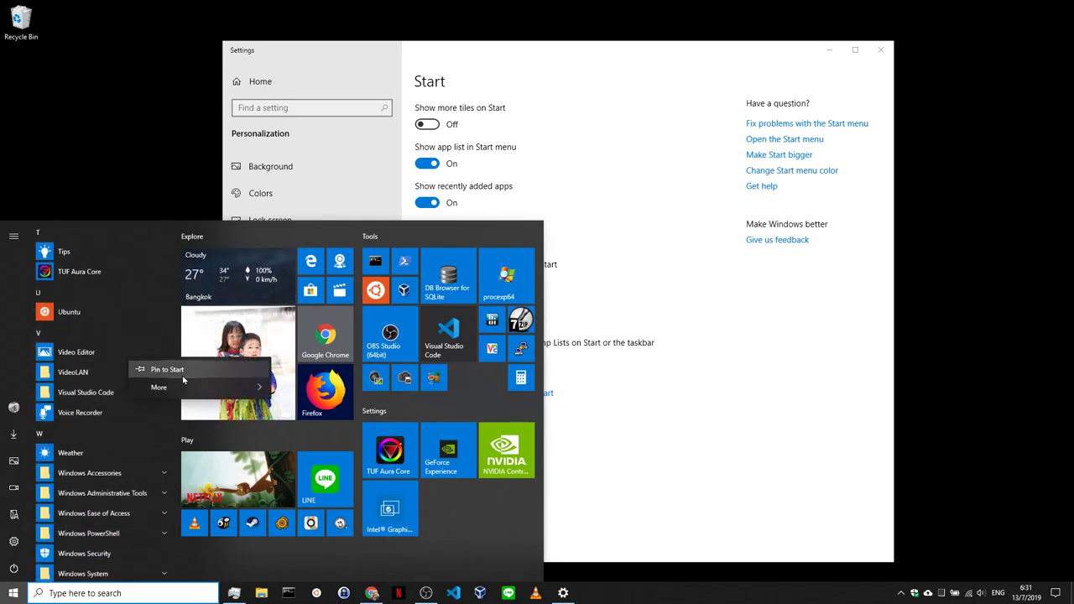
click(179, 373)
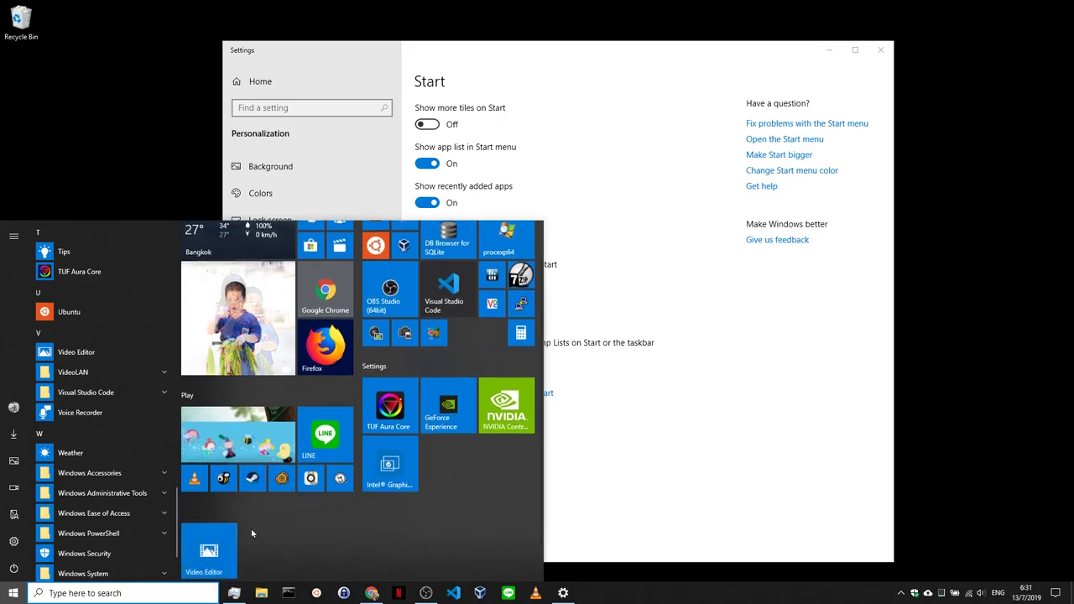
- Check the resize options of the Video Editor tile, unpin it from Start and close the Start menu
right_click(212, 552)
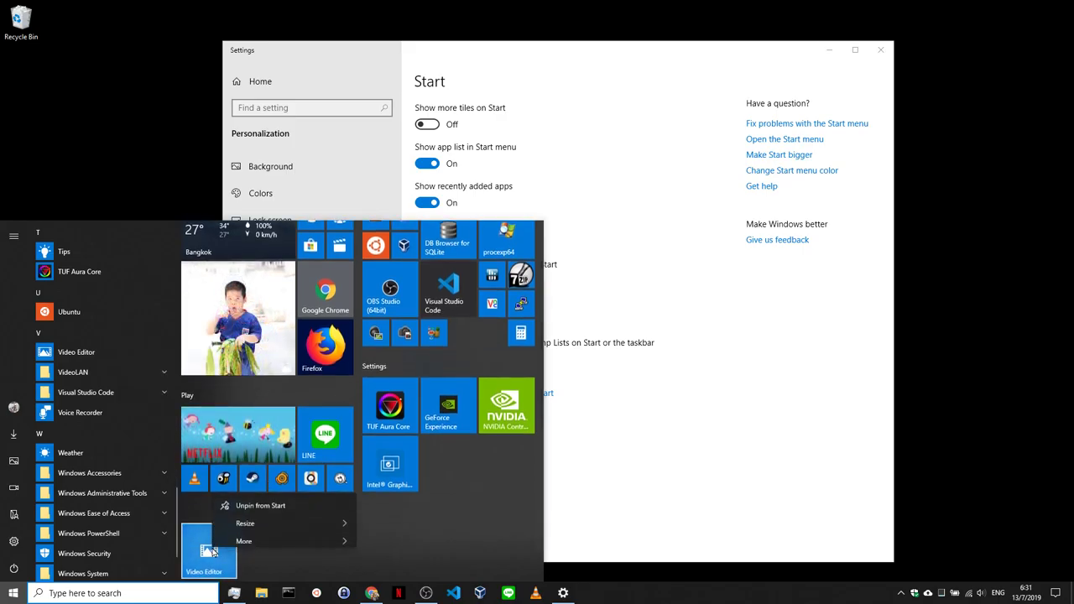
mouse_move(281, 517)
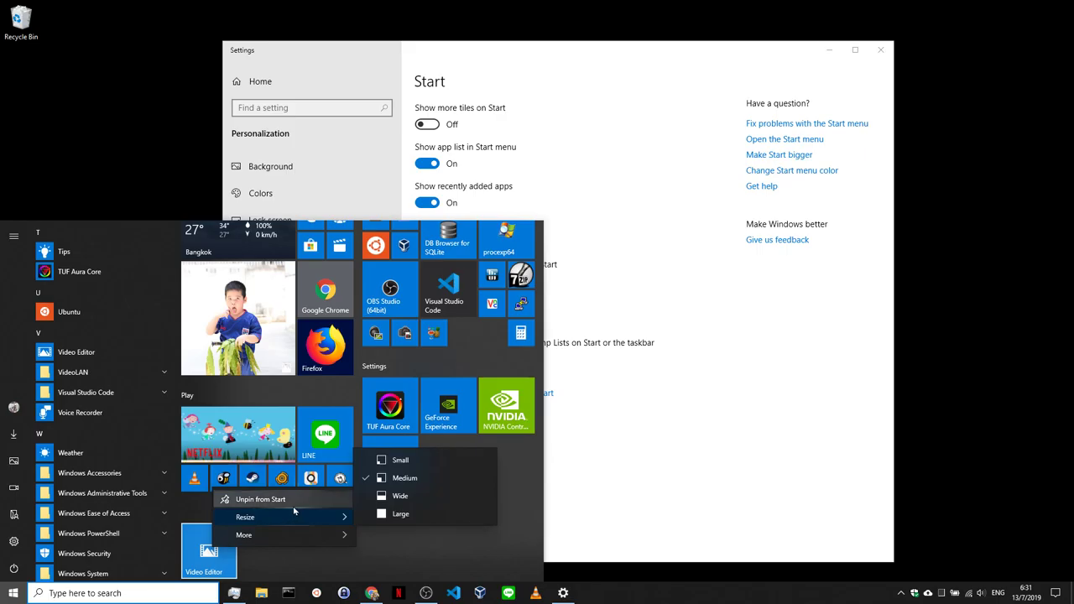
click(303, 501)
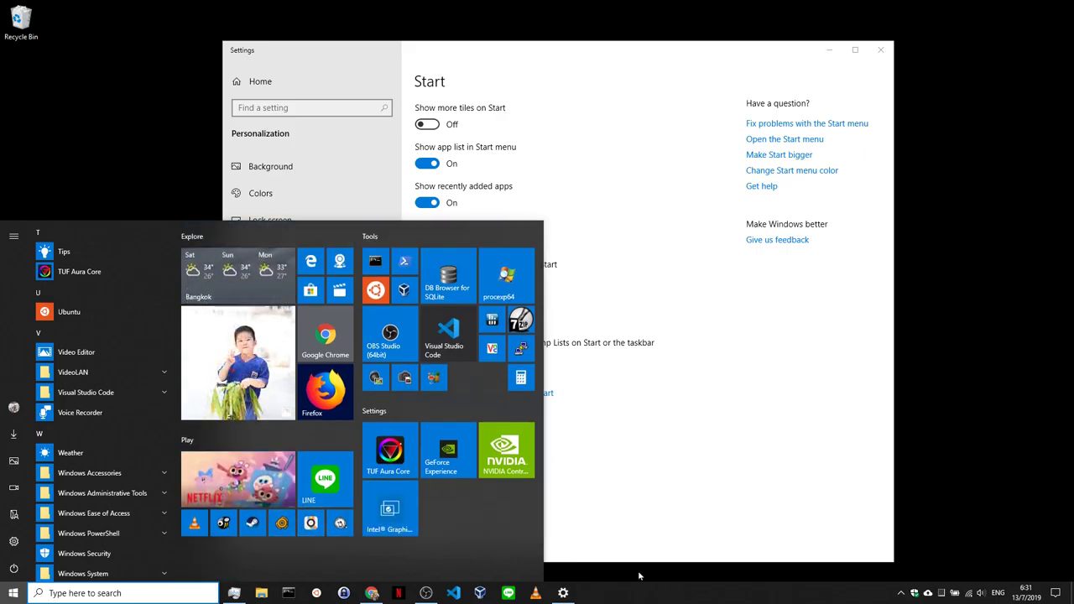
click(4, 597)
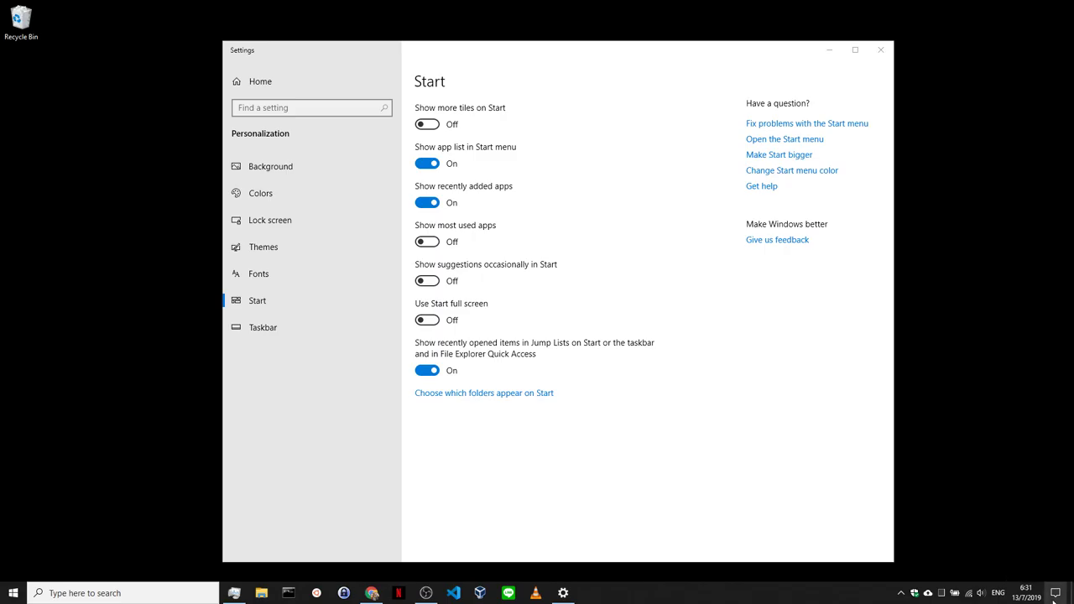
- Search Settings for "noti", open Notifications & actions and view the quick actions for editing
click(308, 109)
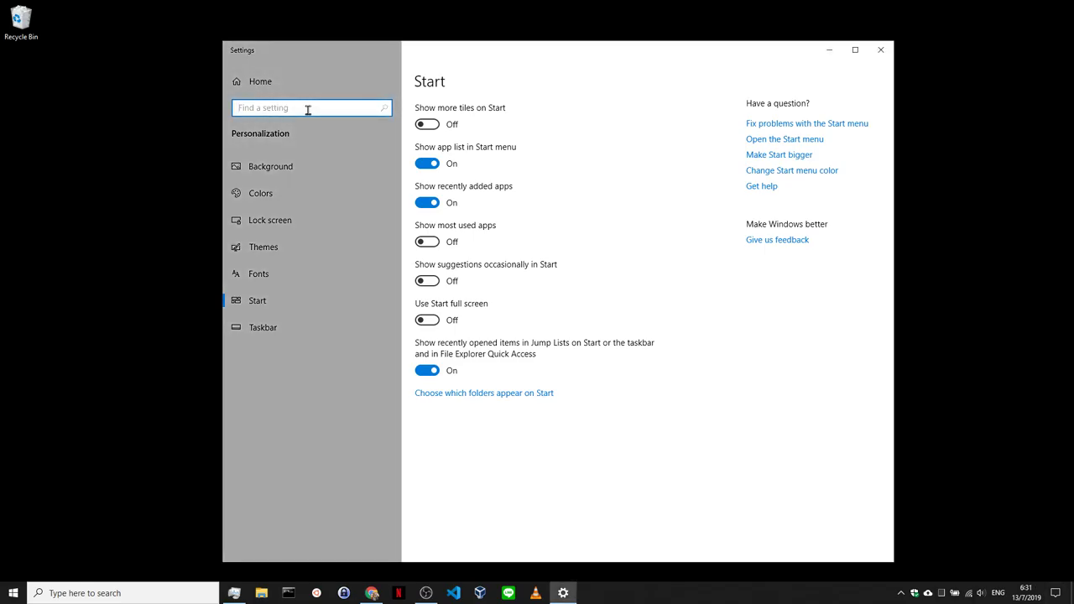
text(noti)
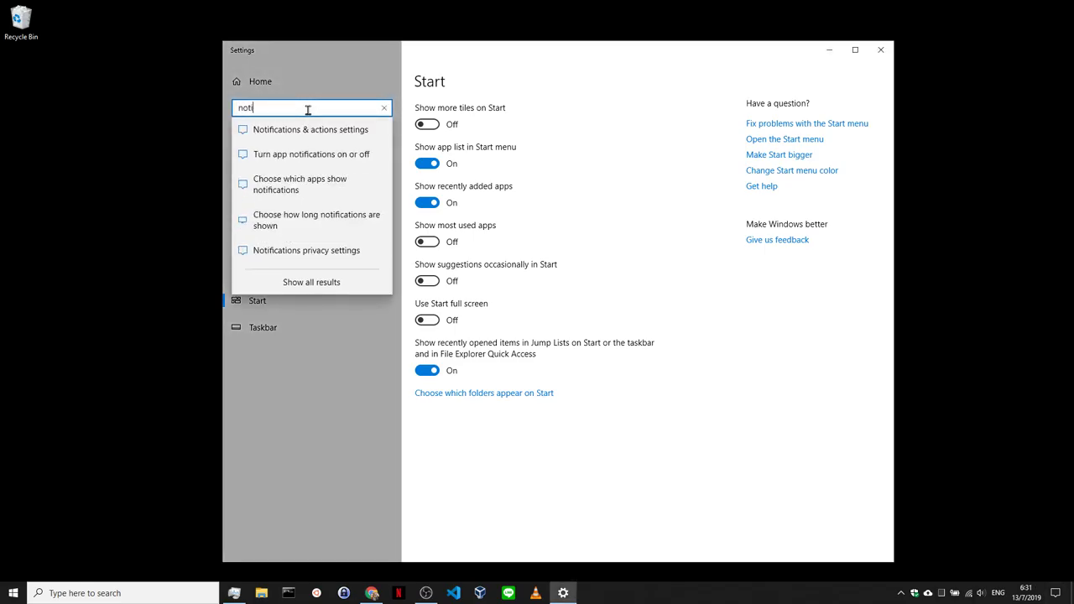
key(Down)
key(Return)
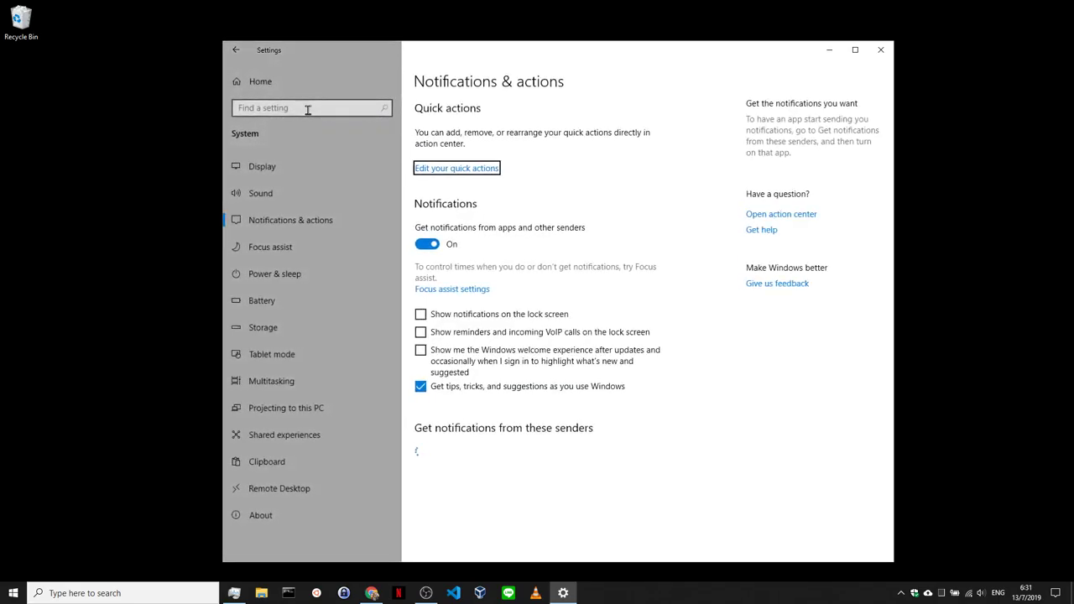
click(485, 169)
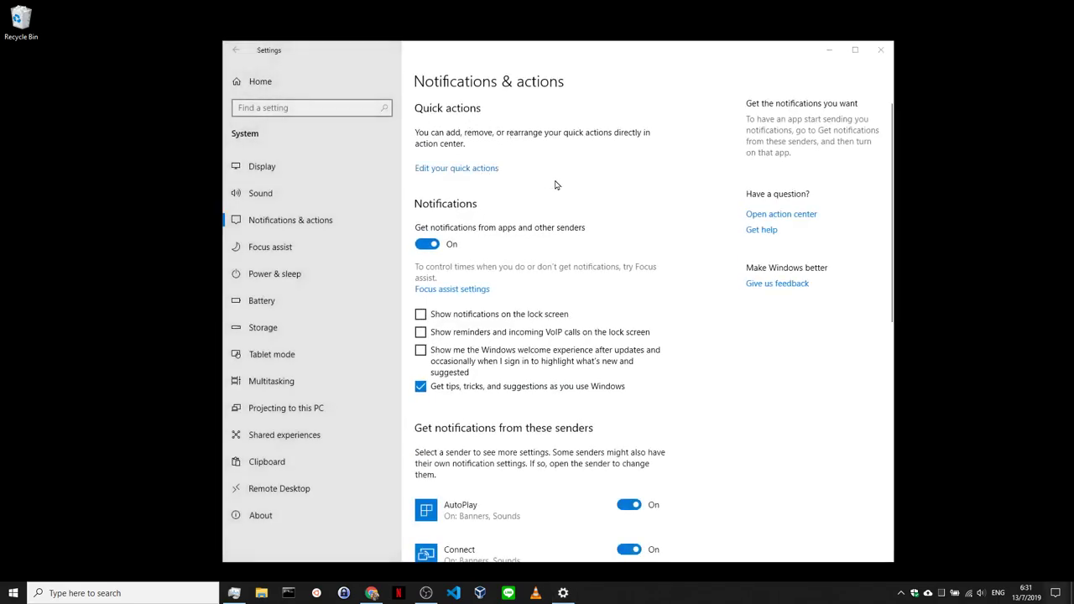
click(476, 170)
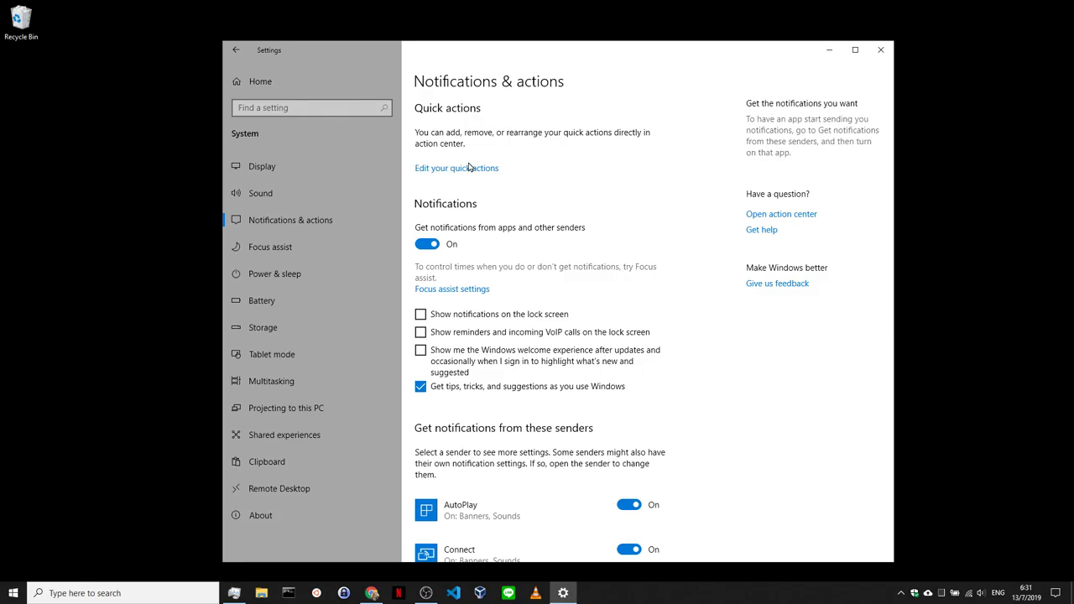
- Review the Battery and Power & sleep settings, and find Power & sleep again by searching Settings for "po"
click(269, 304)
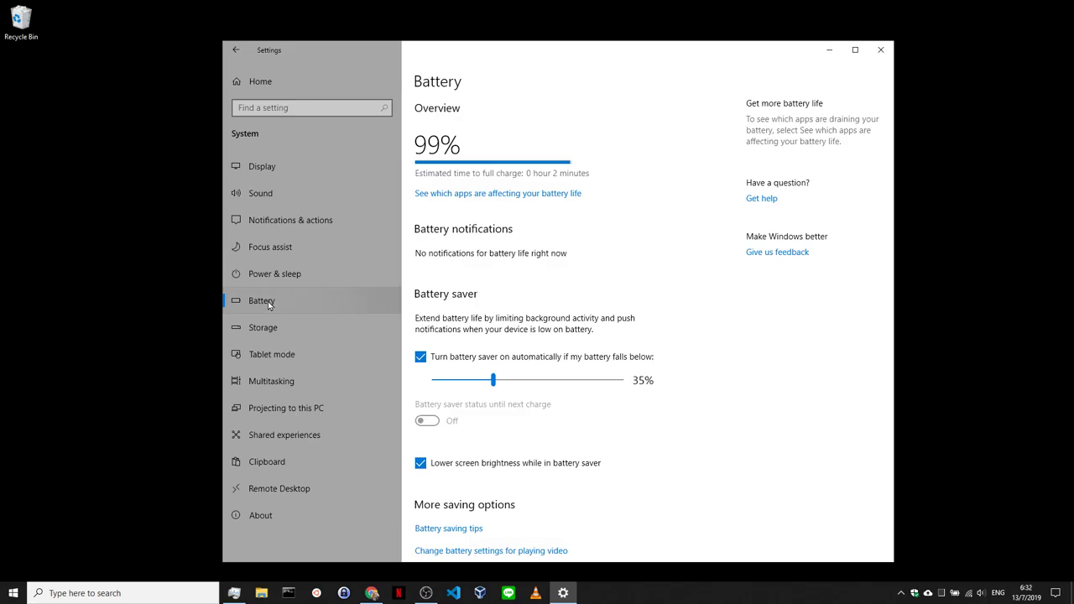
scroll(269, 305, down, 1)
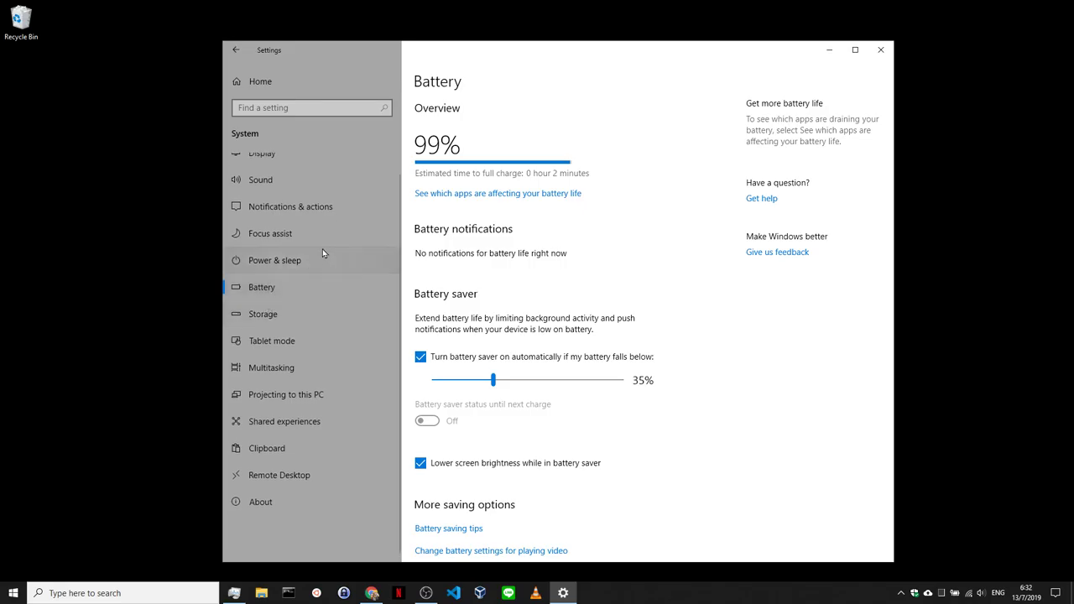
scroll(326, 259, up, 1)
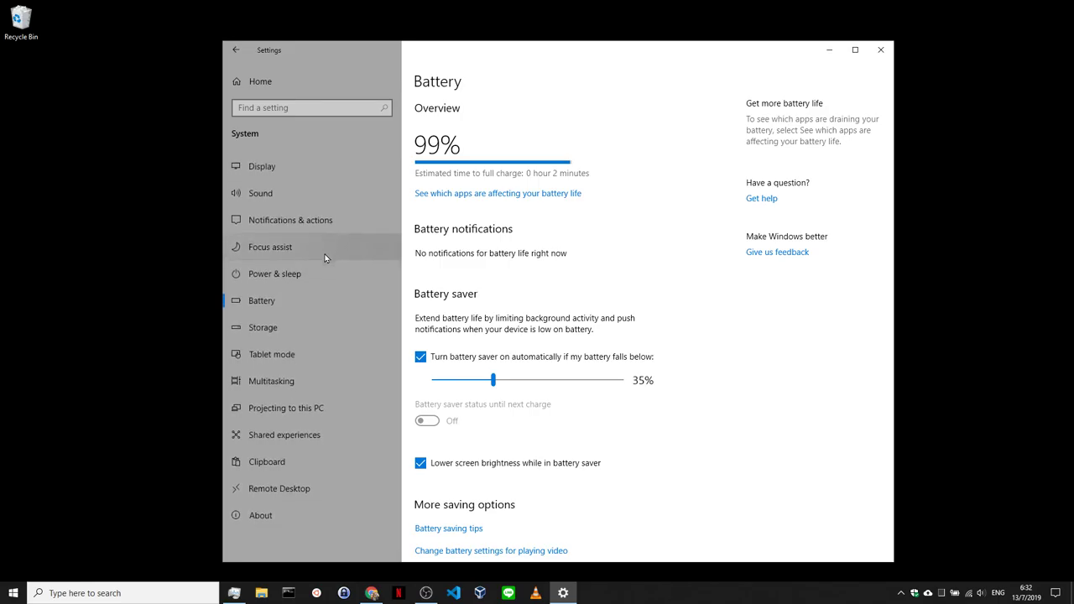
click(322, 278)
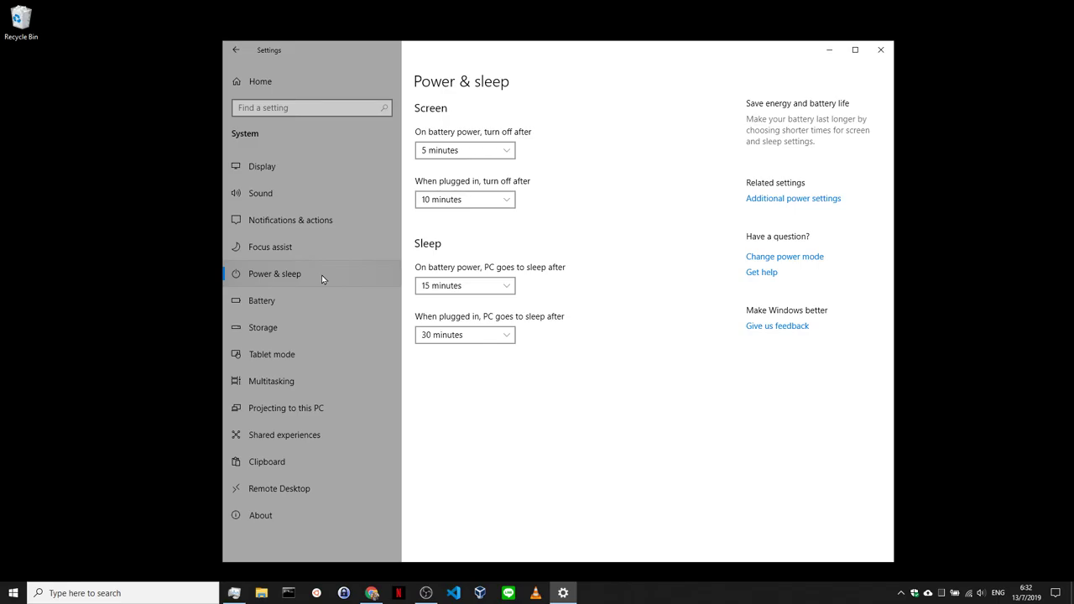
click(365, 107)
text(po)
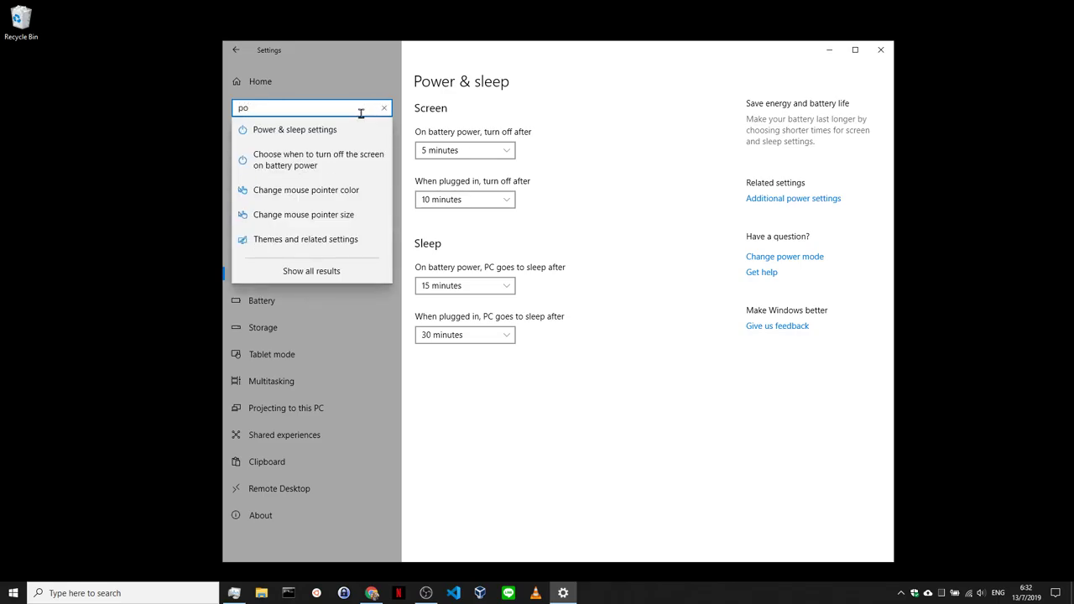
click(357, 141)
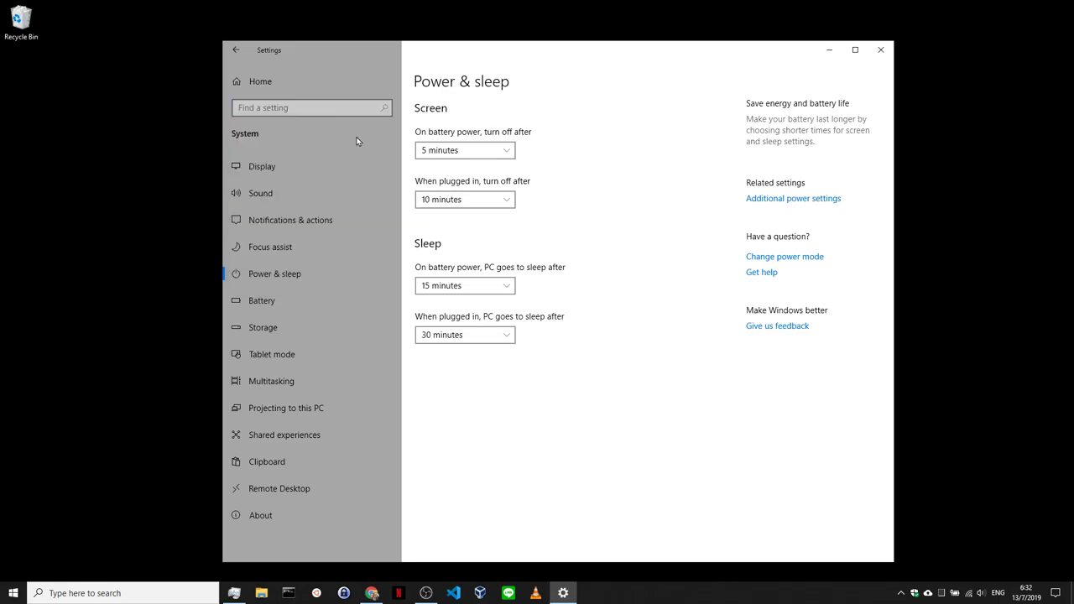
- Open the additional power settings, inspect the Balanced plan's basic and advanced settings, and leave them without saving
click(807, 201)
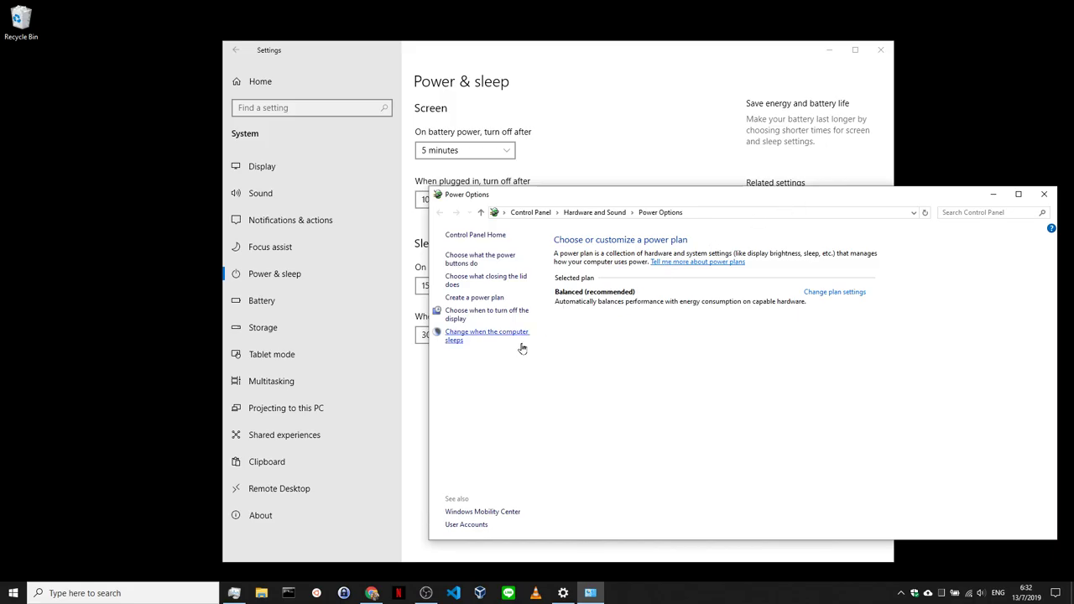
click(829, 294)
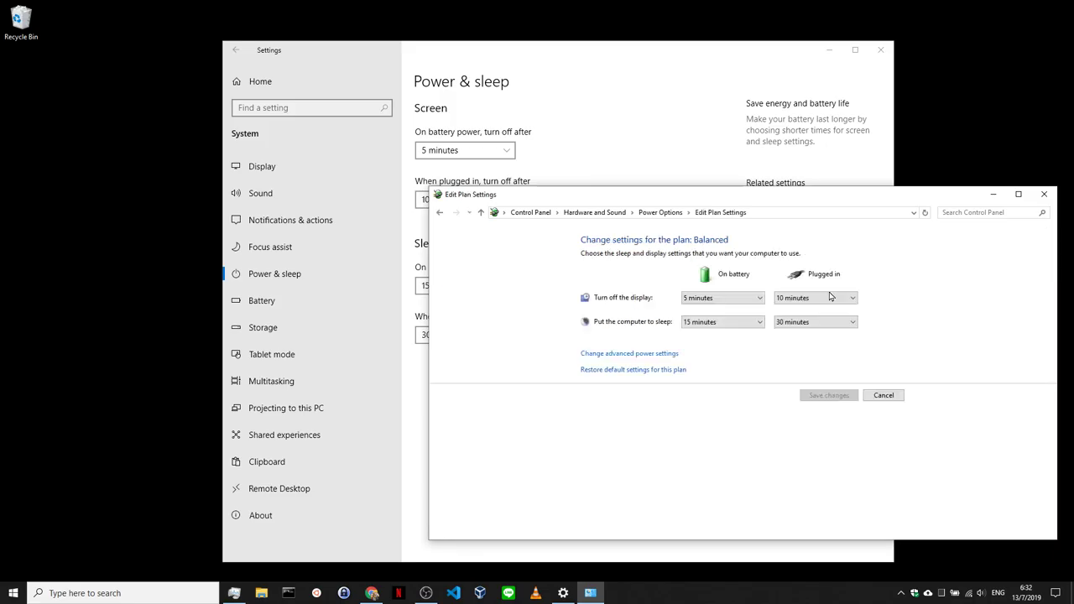
click(653, 358)
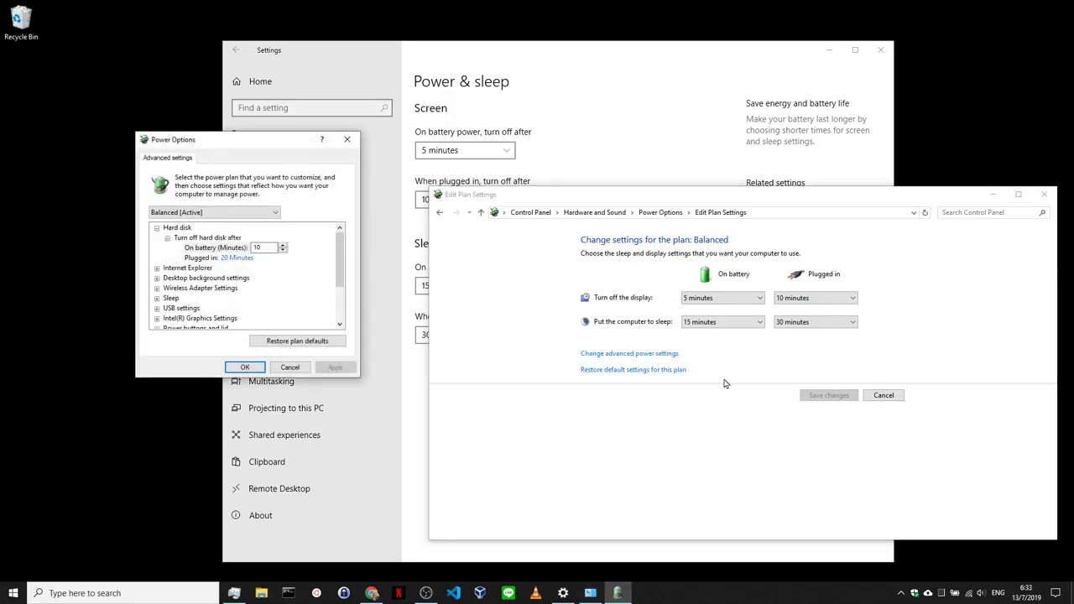
click(288, 368)
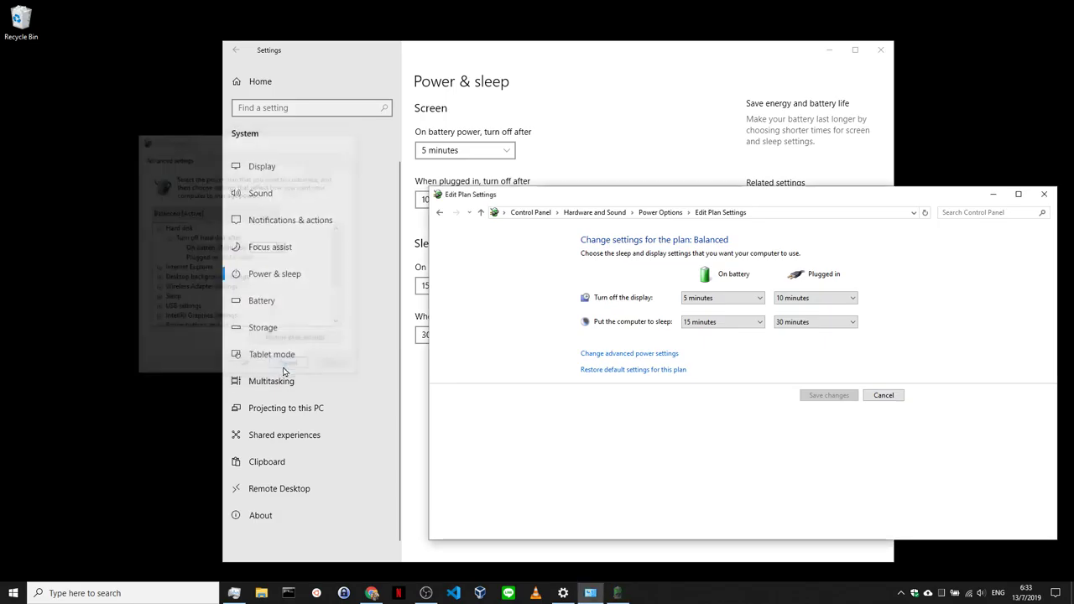
click(876, 396)
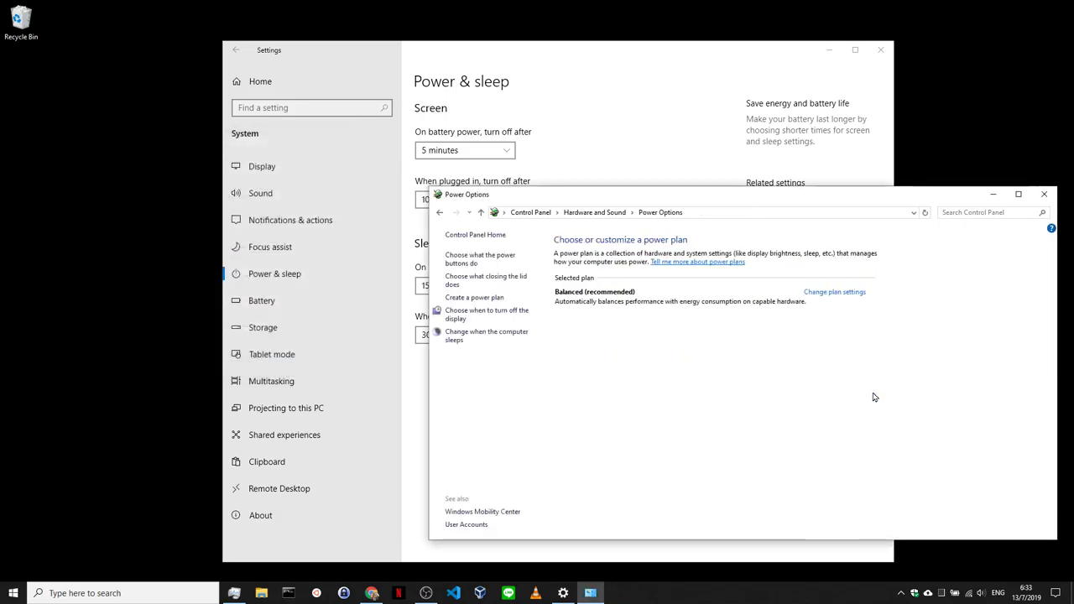
- Check the options for when the computer sleeps and when the display turns off, and return to Power Options
click(517, 338)
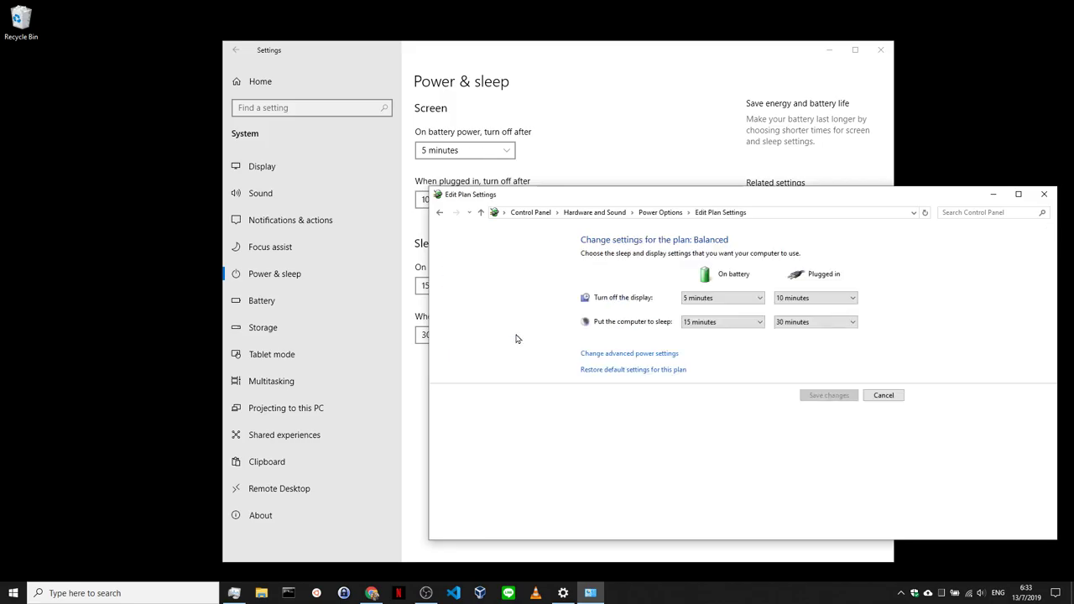
click(439, 212)
click(459, 319)
click(439, 214)
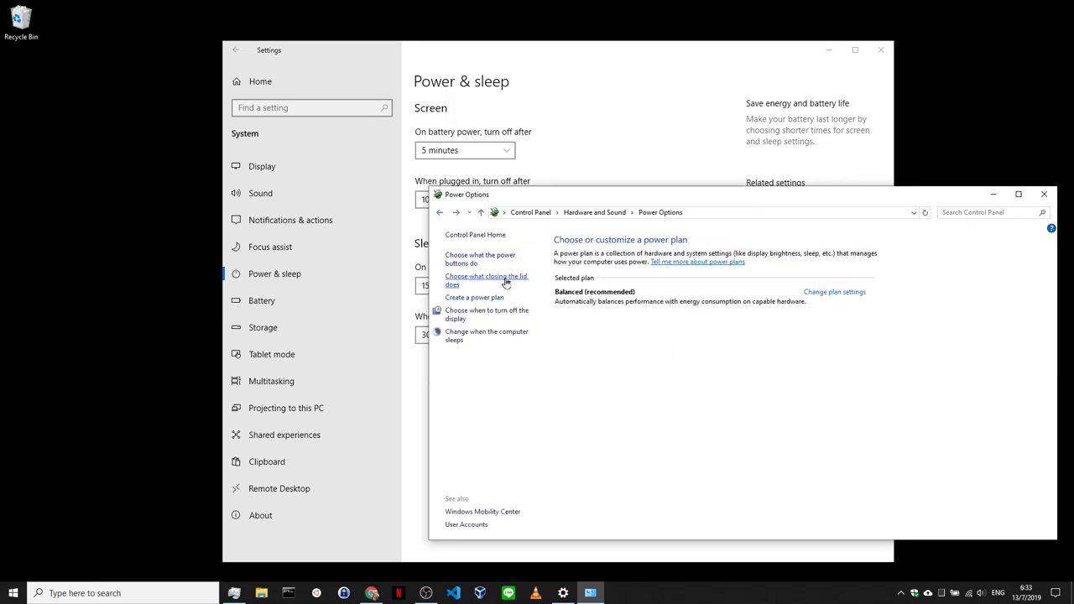
- Open the settings for what closing the lid does, move the window higher and unlock the currently unavailable shutdown settings
click(506, 280)
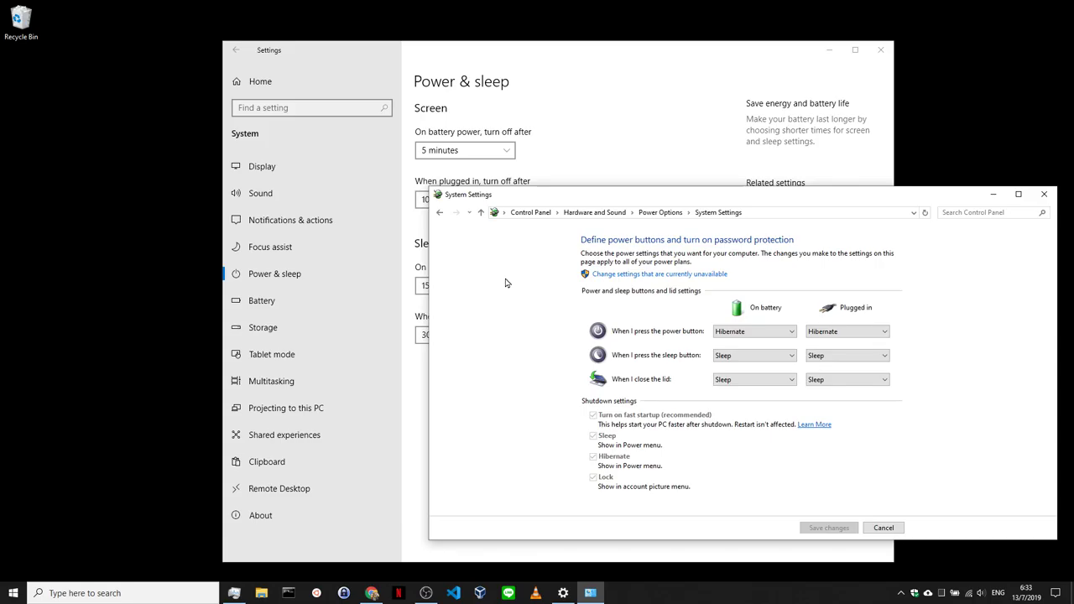
click(440, 214)
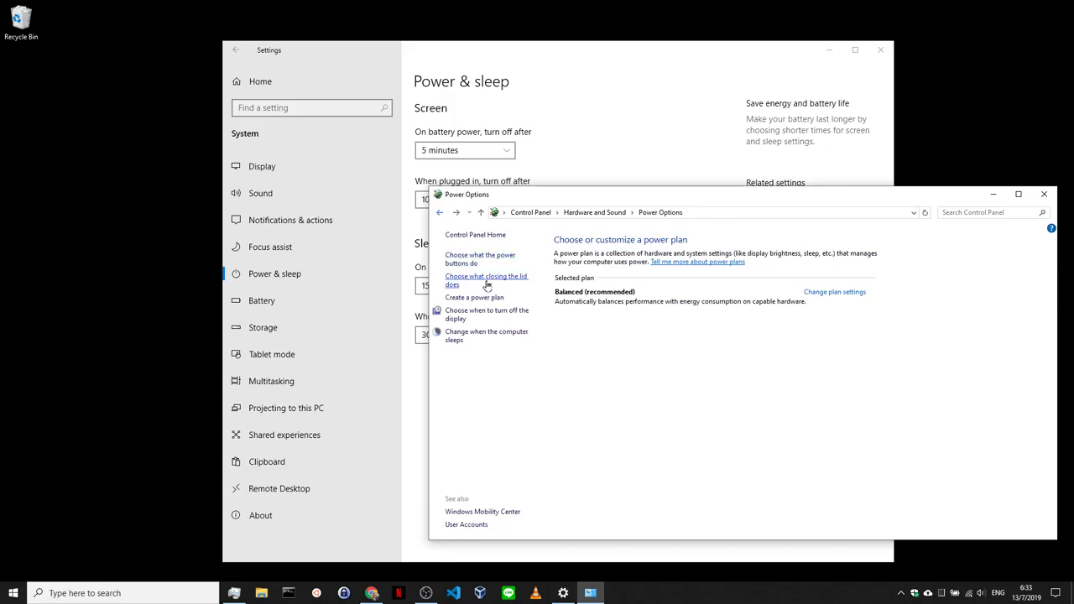
click(487, 280)
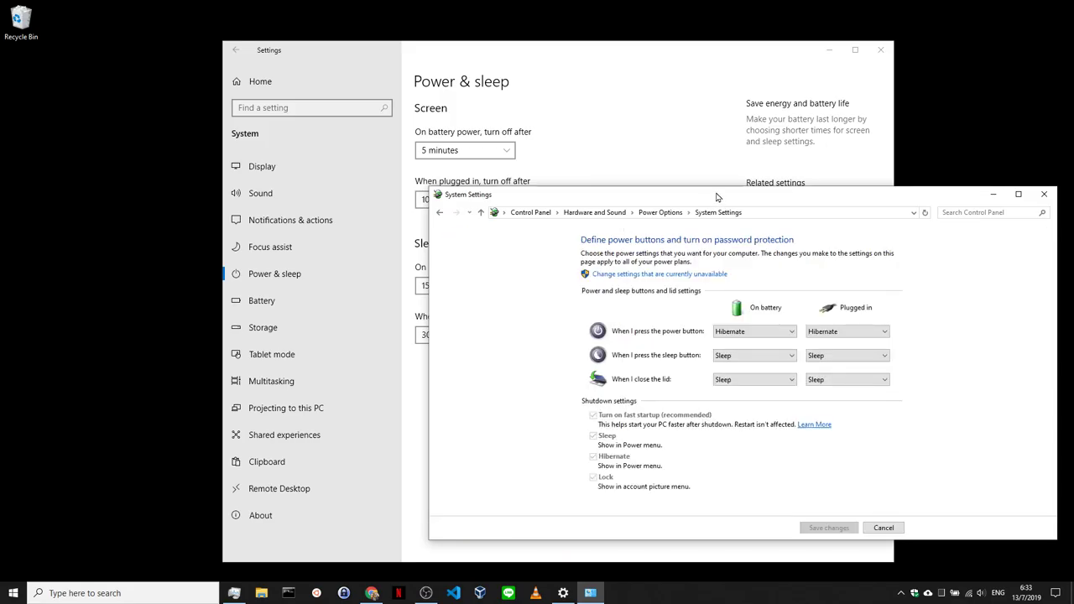
drag(720, 198, 693, 82)
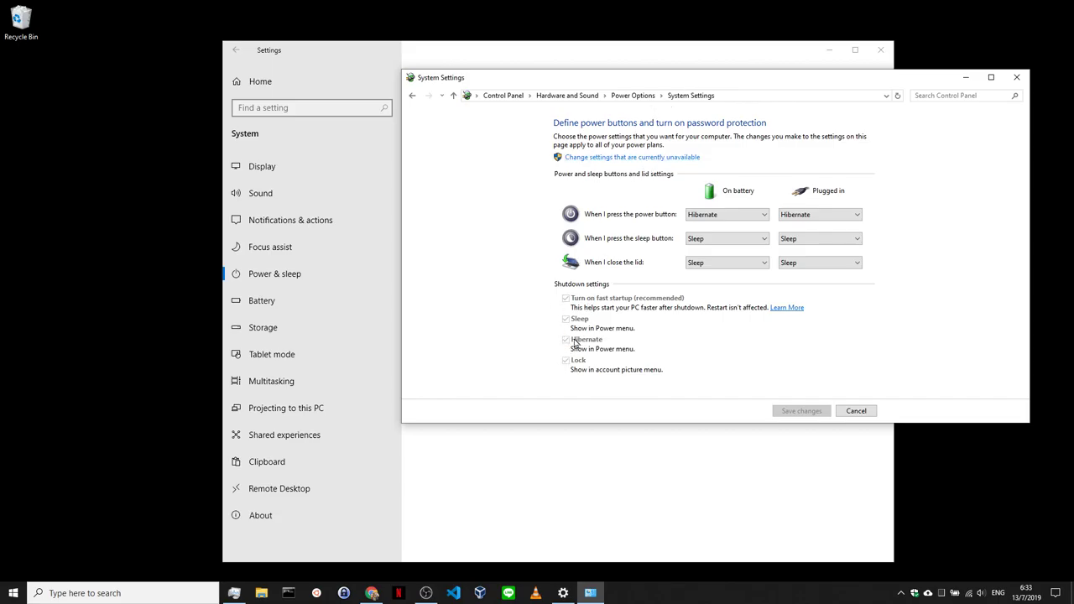
click(659, 158)
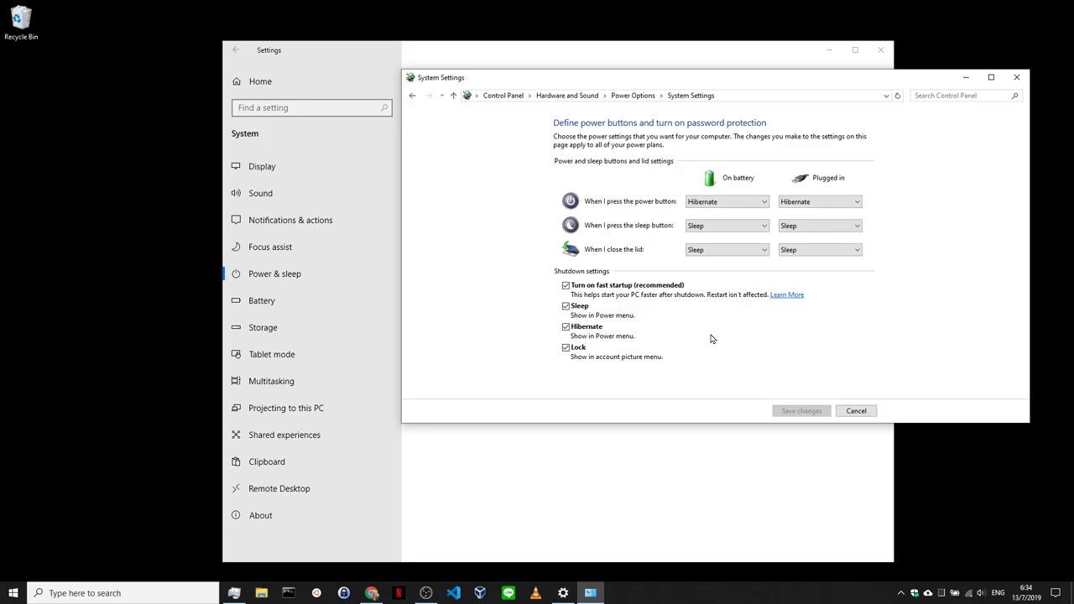
- Switch to Task Manager and view the running processes in a maximized window
click(240, 594)
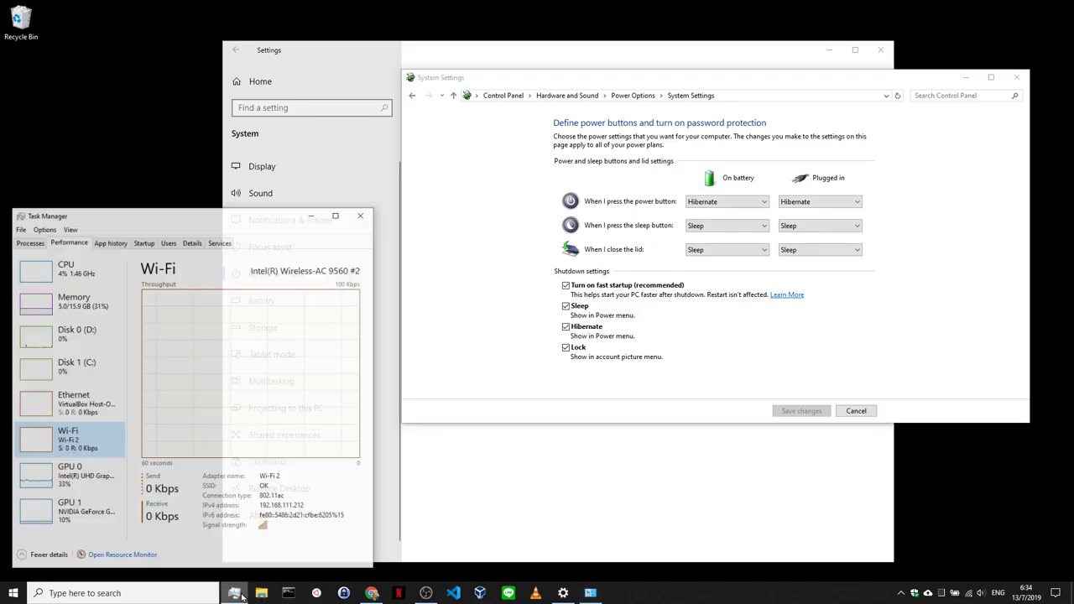
click(27, 237)
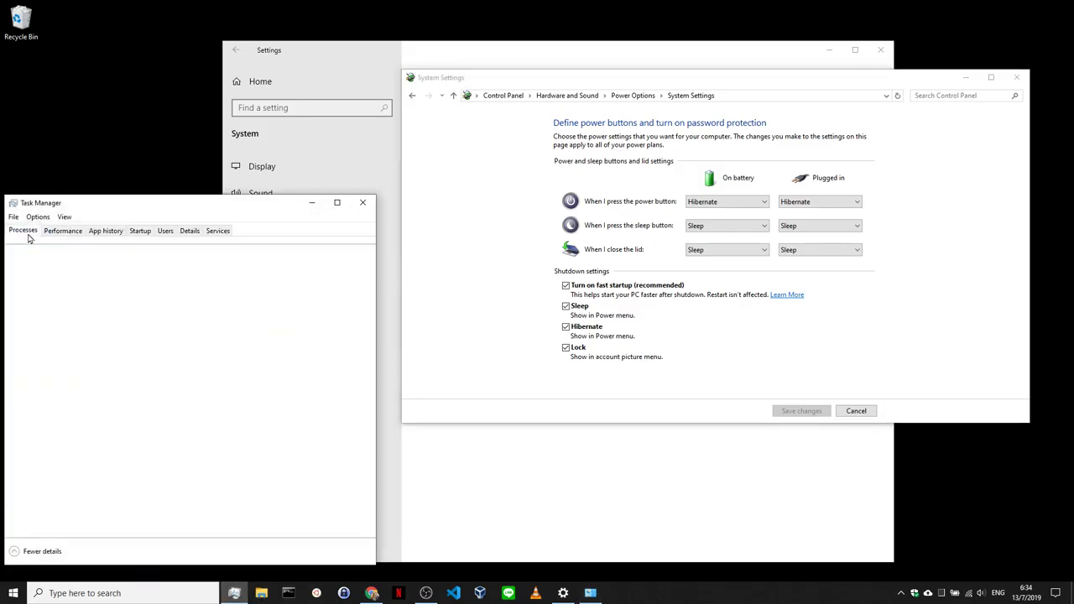
click(338, 204)
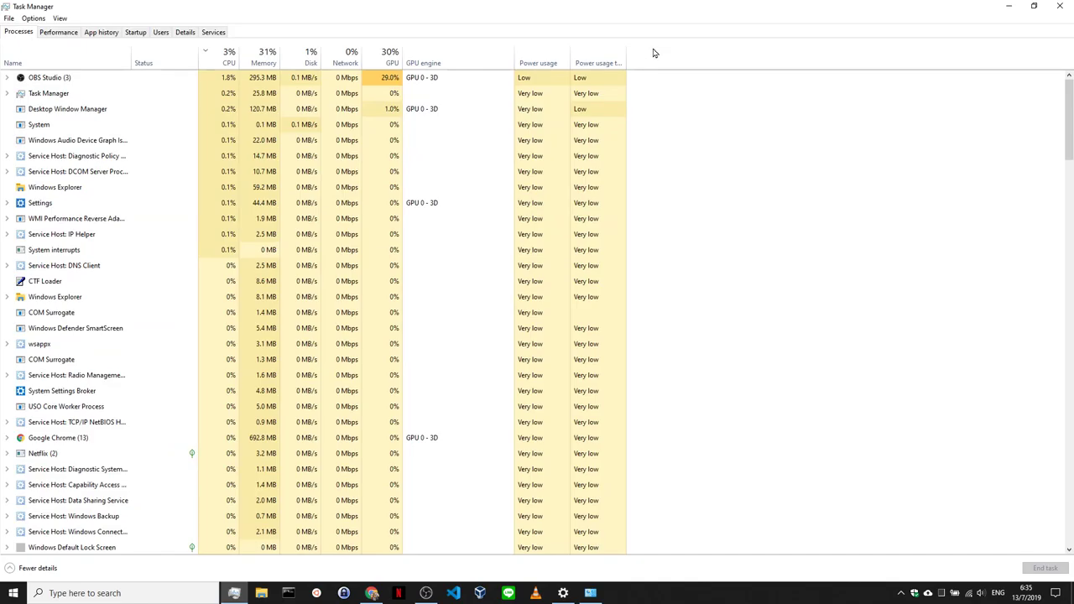
- Check which columns Task Manager's process list can show, and switch to Process Explorer
right_click(487, 63)
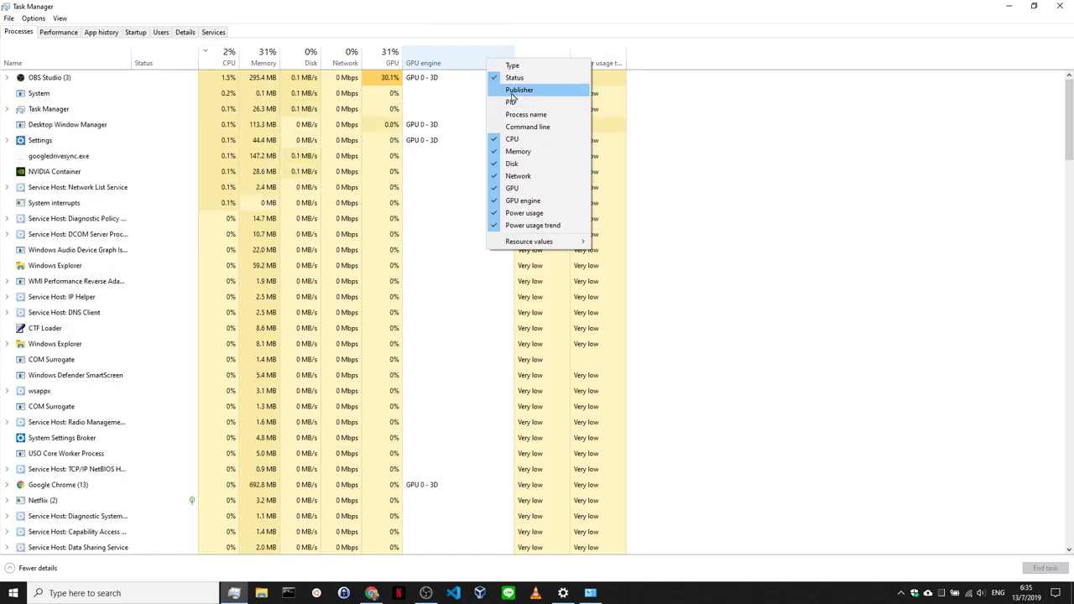
click(678, 179)
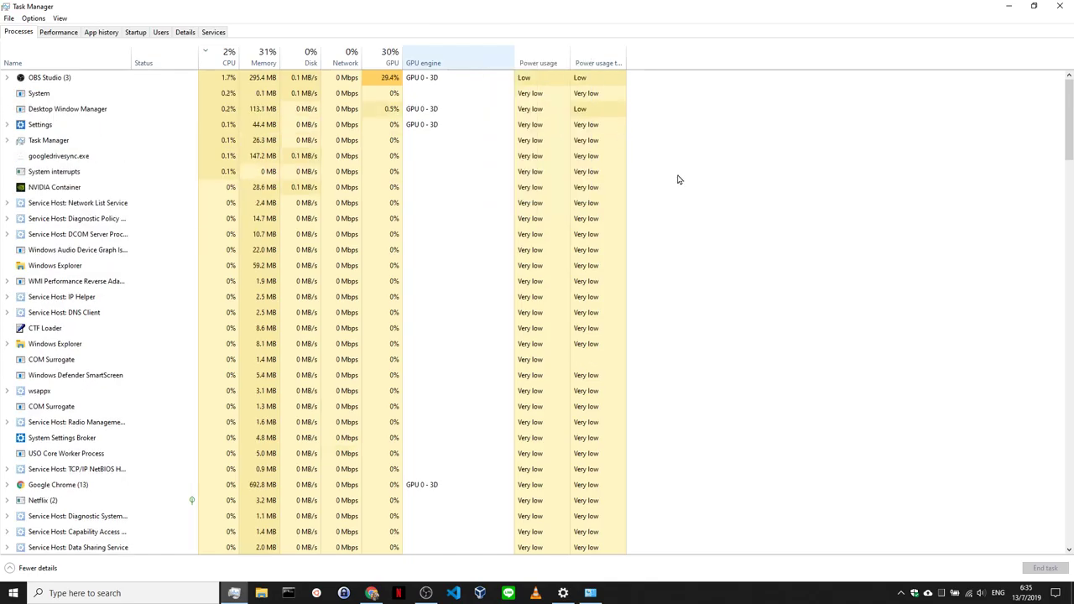
click(7, 596)
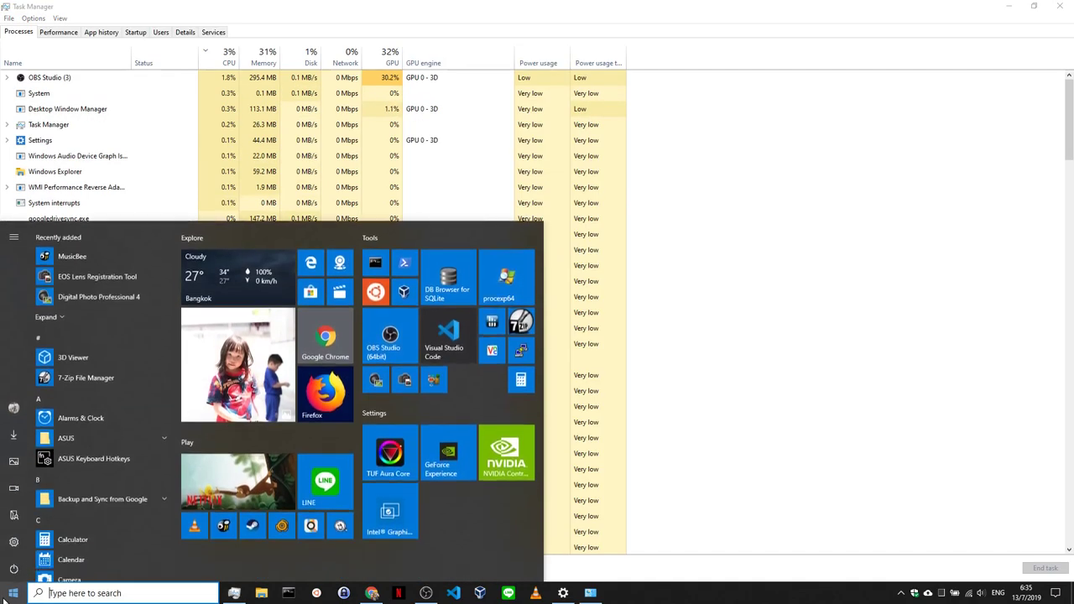
click(509, 263)
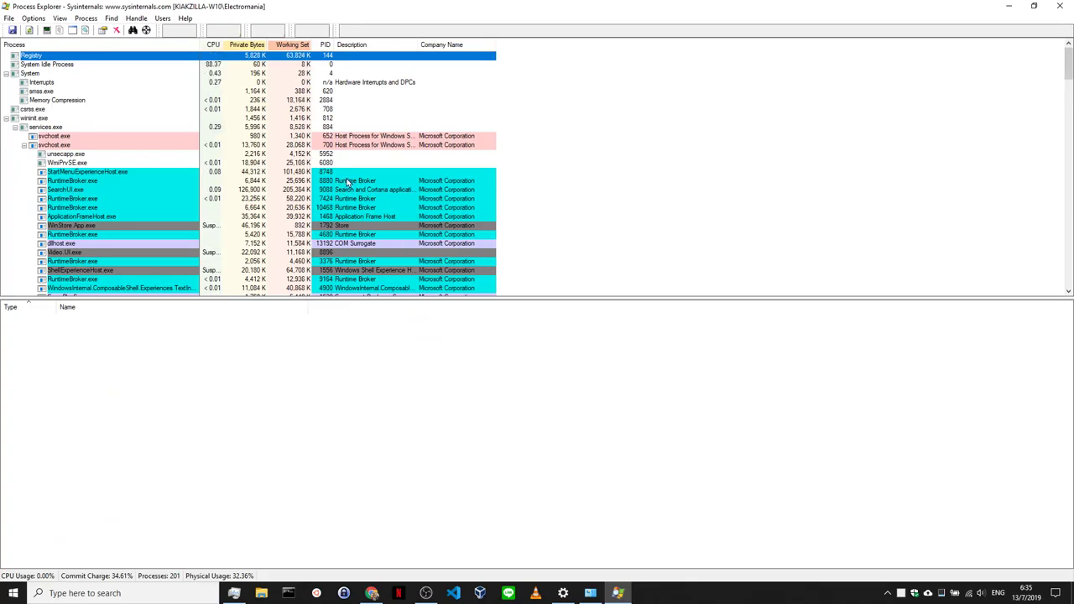
- Add the User Name column to the process list and widen it to fit its contents
right_click(483, 47)
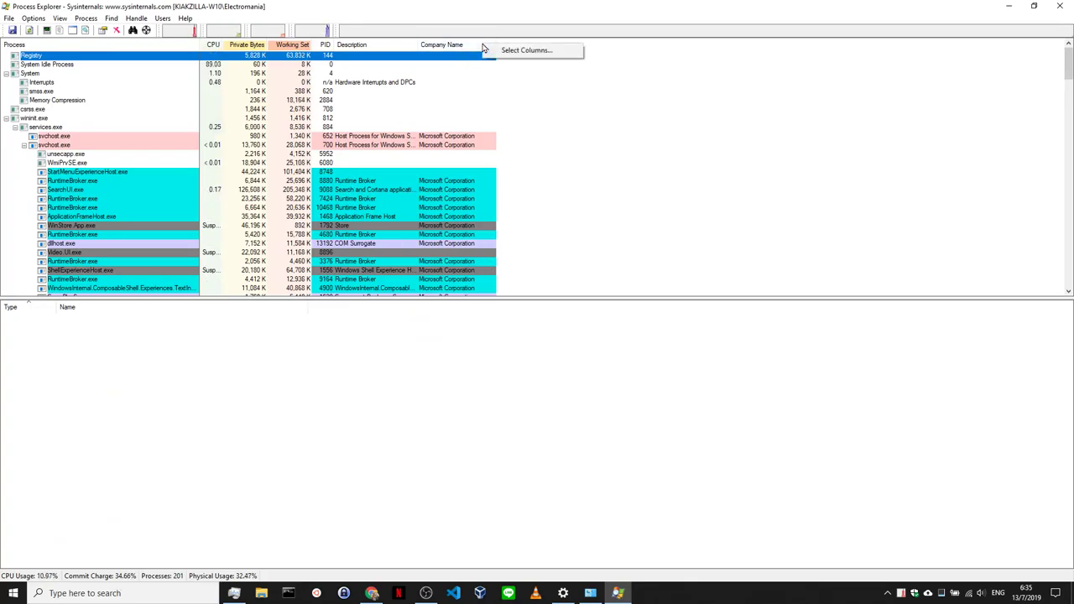
click(526, 55)
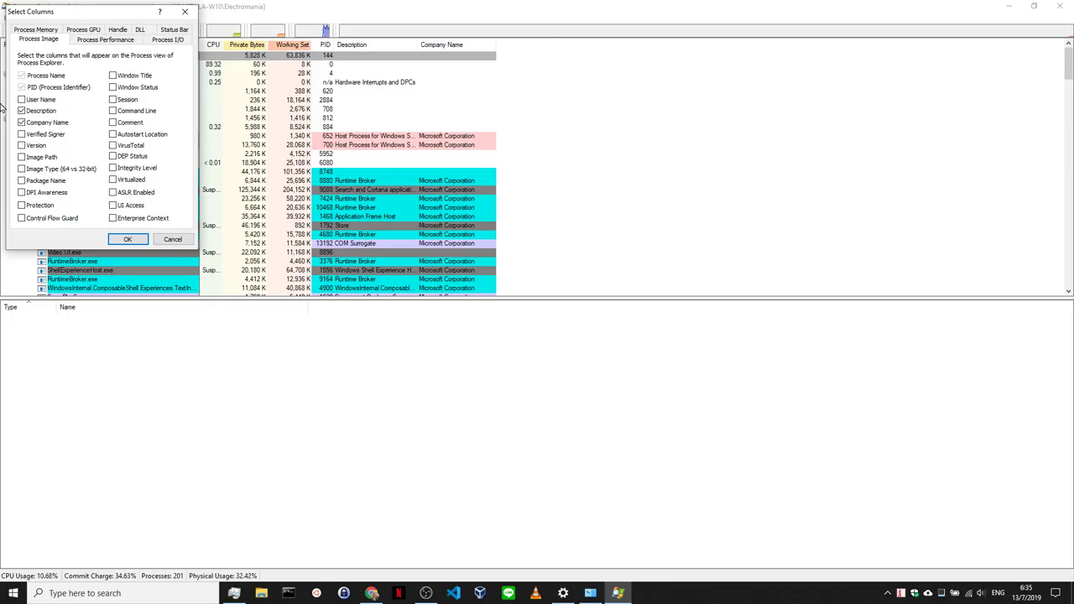
click(21, 100)
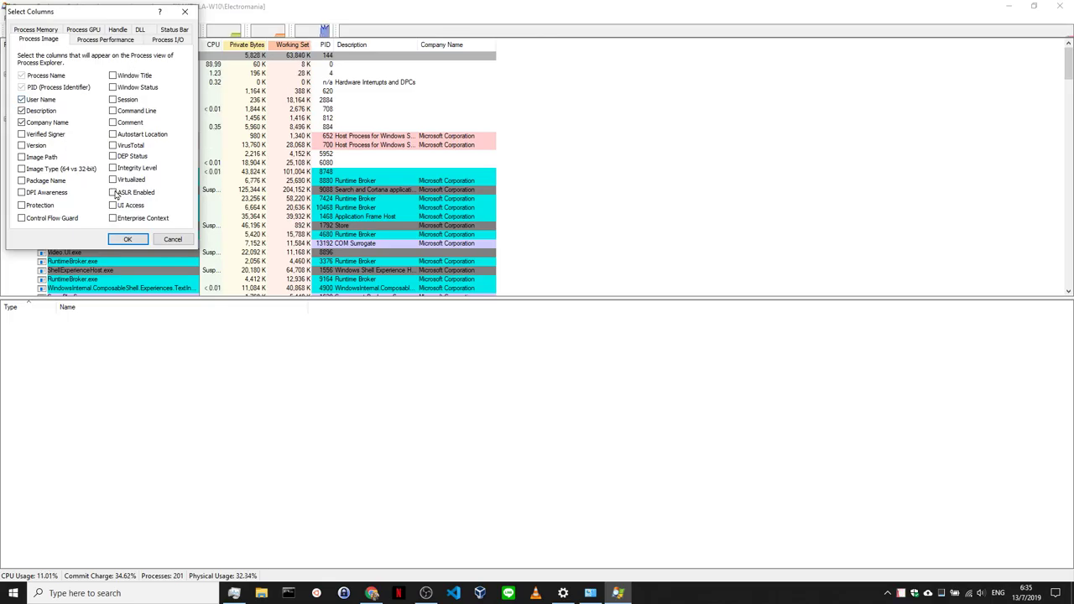
click(127, 240)
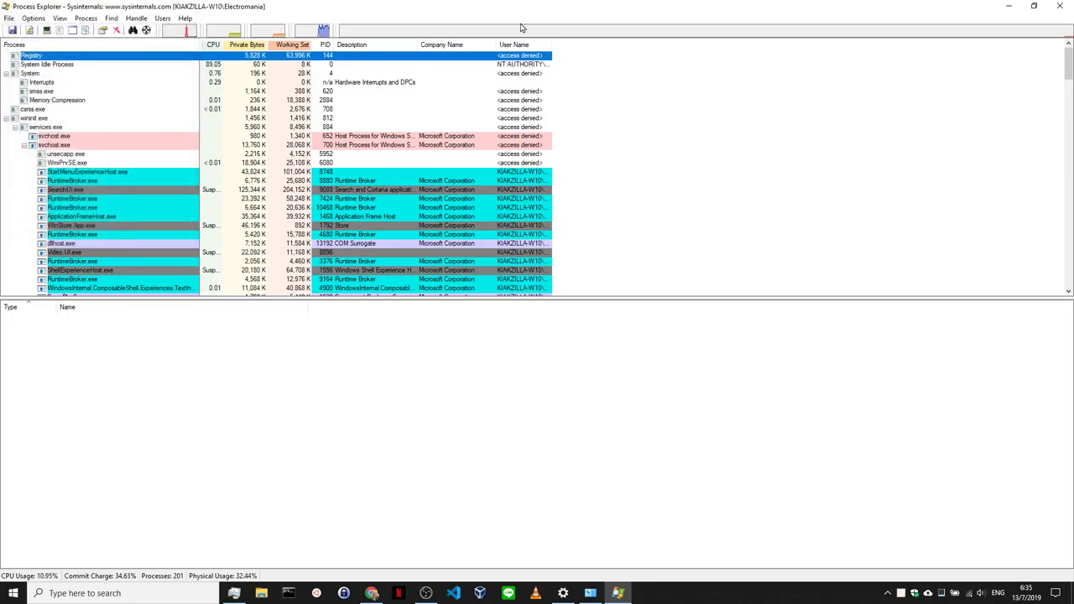
double_click(553, 42)
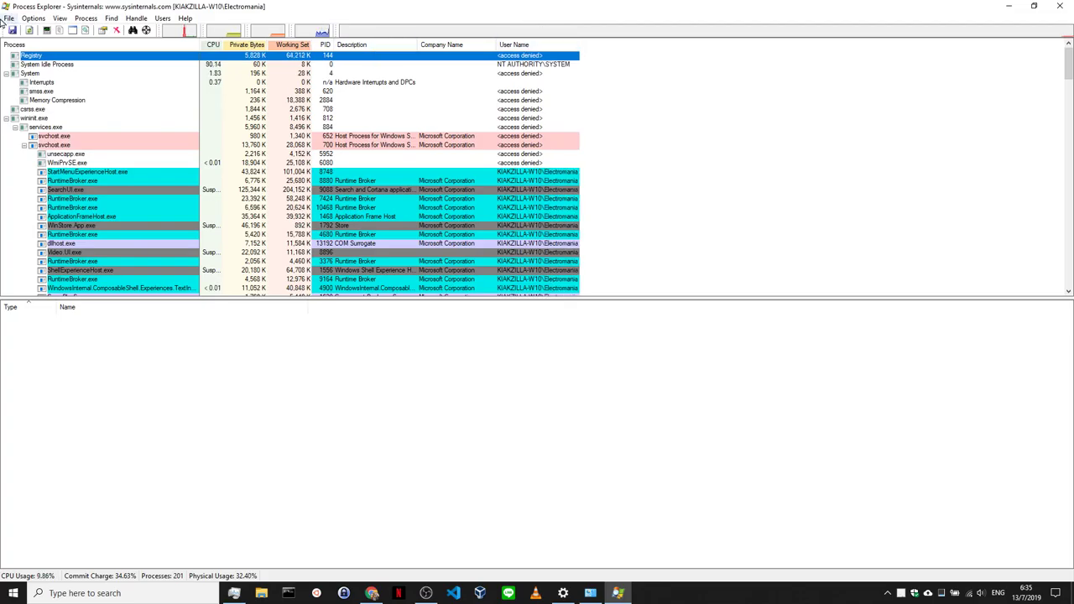
- Show details for all processes with administrator rights and refit the width of the User Name column
click(8, 18)
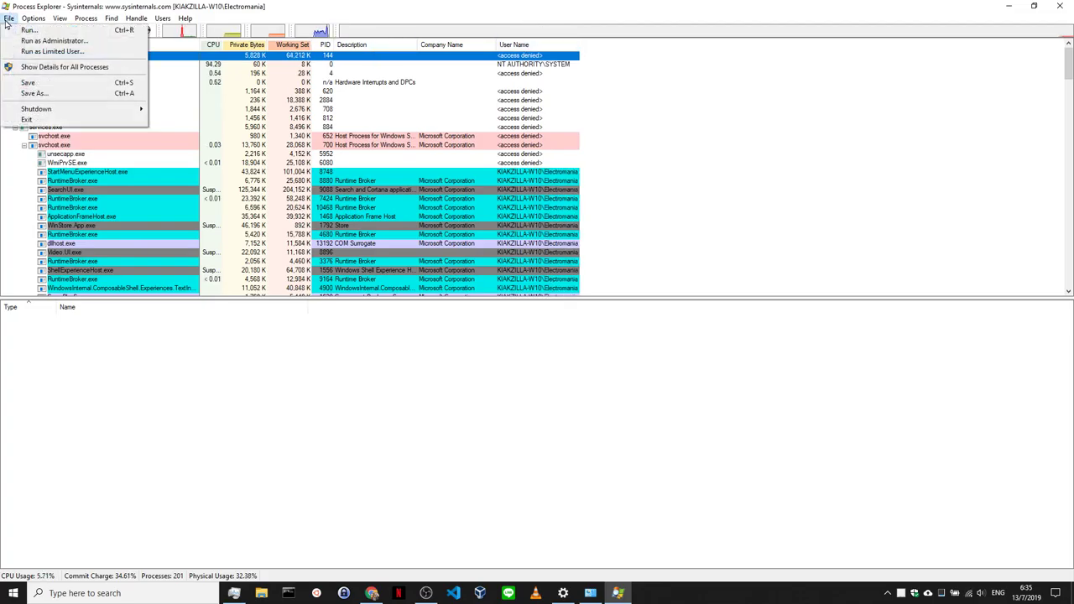
click(52, 67)
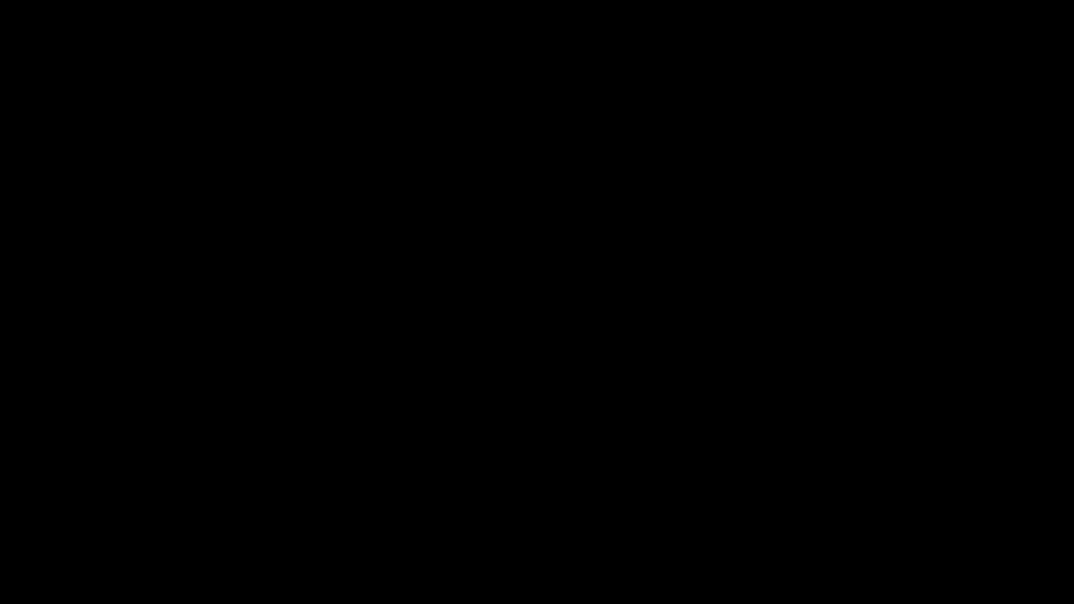
click(454, 382)
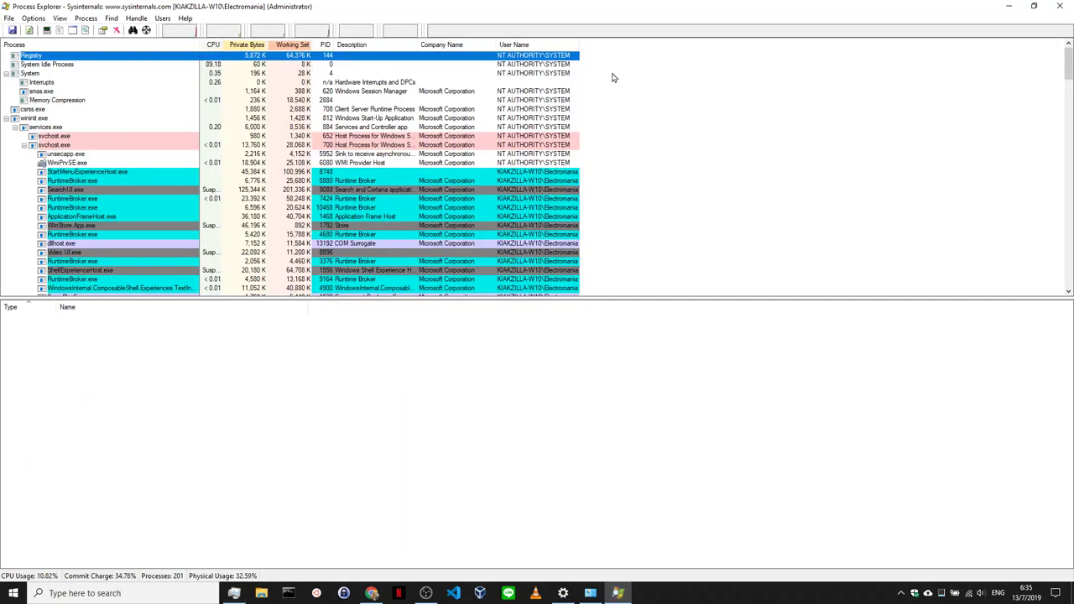
double_click(580, 46)
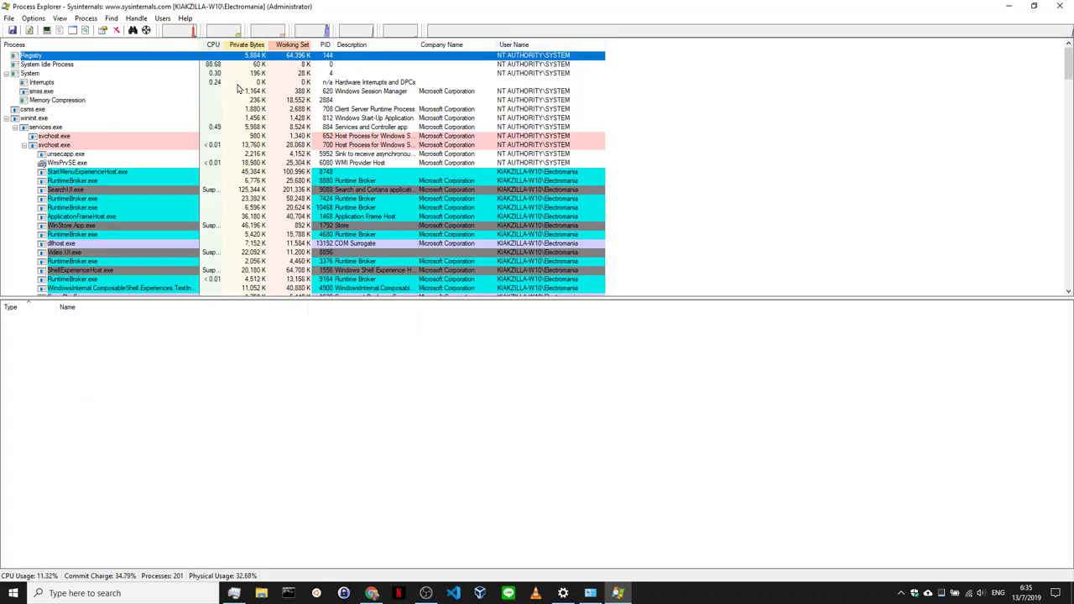
- Hide the lower pane and examine which user accounts run the processes throughout the list
click(73, 31)
scroll(428, 212, down, 3)
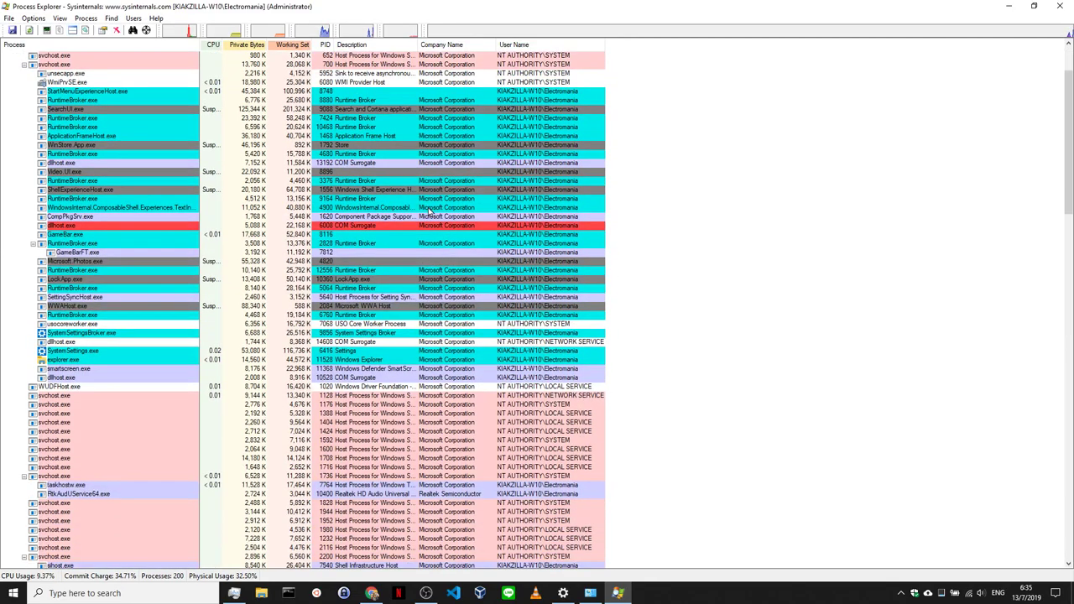
scroll(428, 211, down, 20)
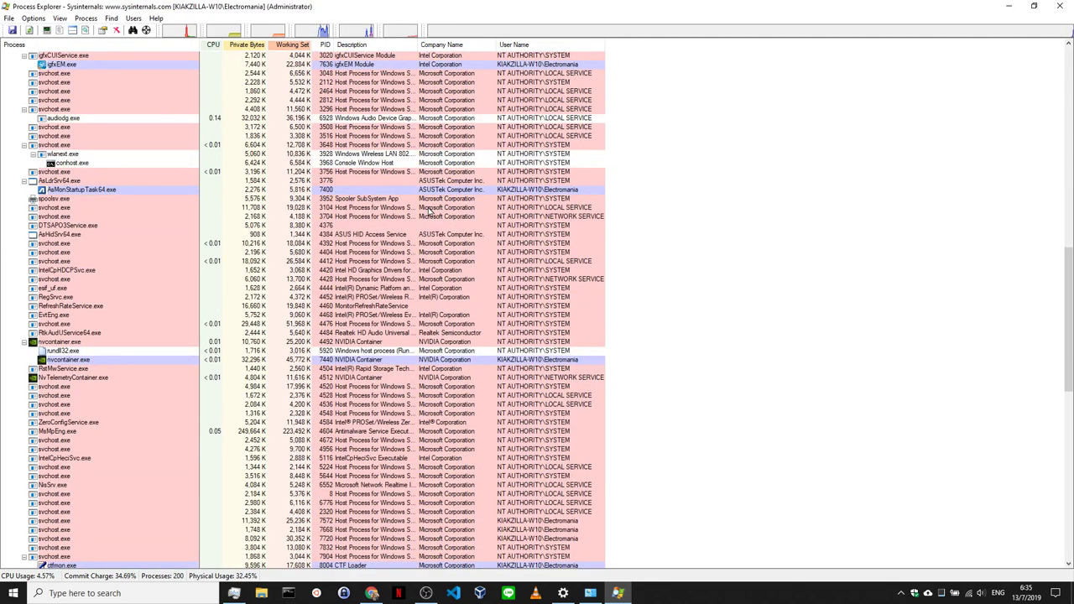
scroll(428, 212, down, 20)
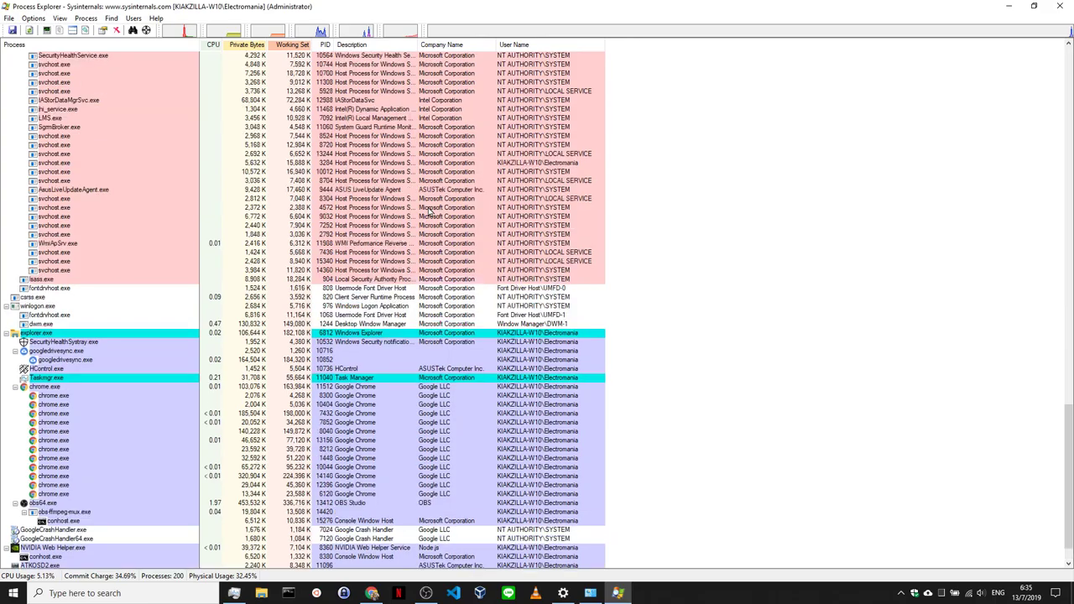
key(Home)
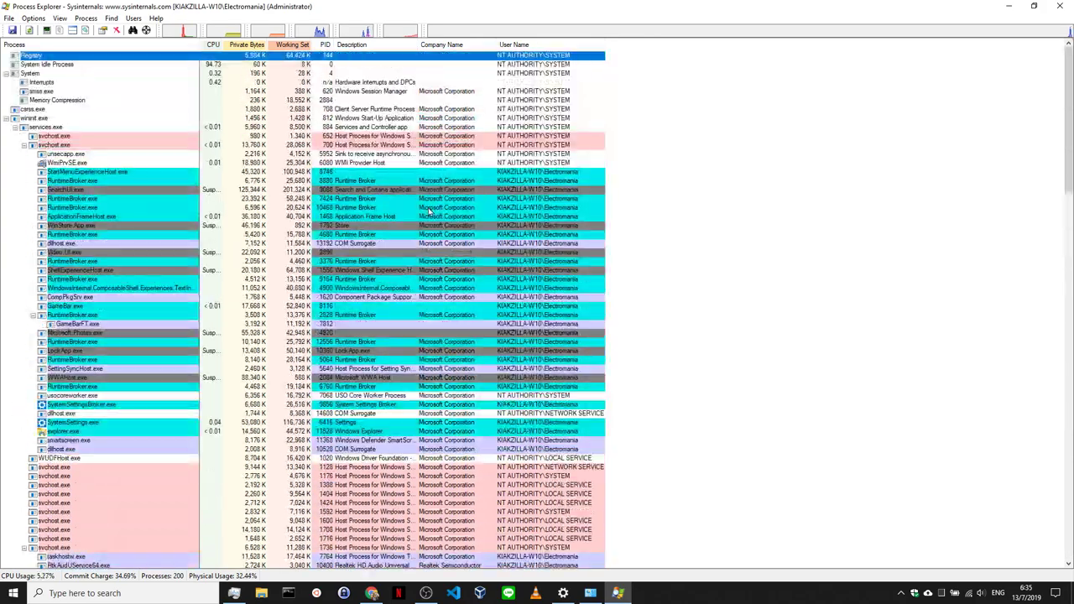
click(573, 334)
scroll(574, 334, down, 2)
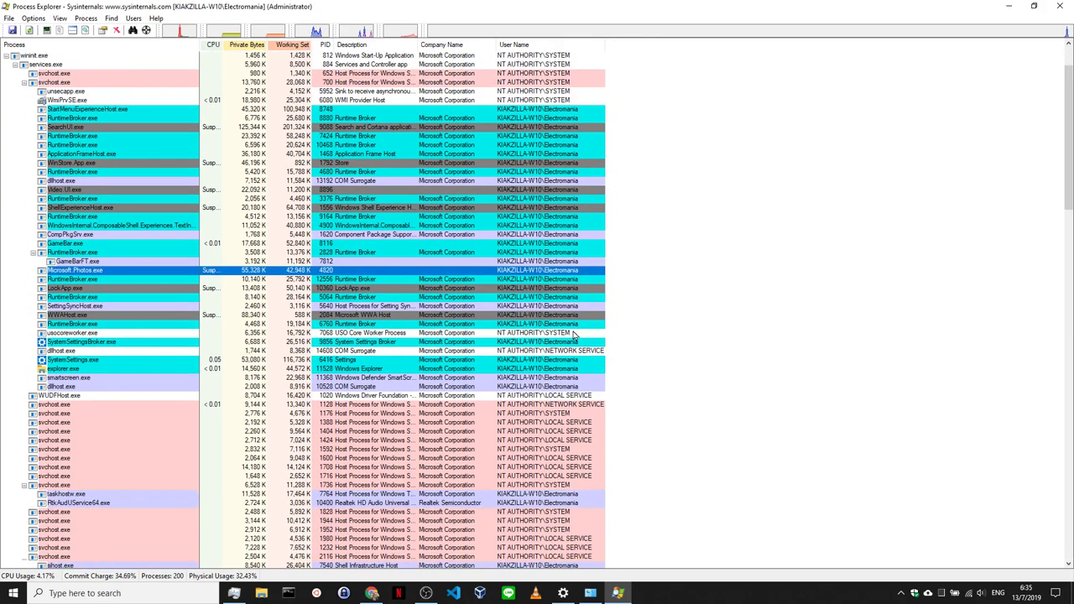
scroll(574, 334, down, 1)
click(598, 308)
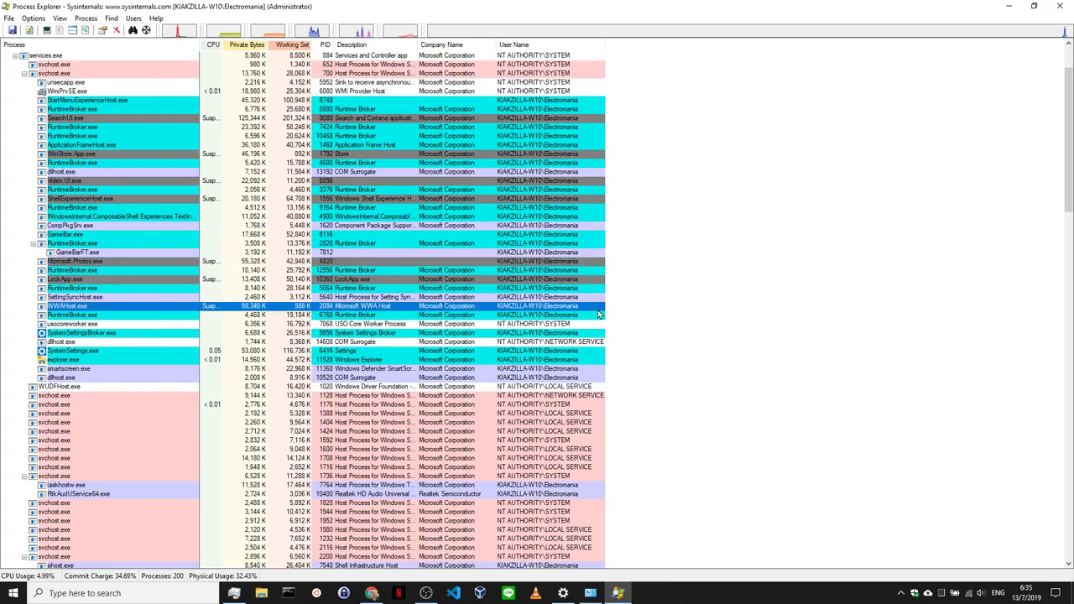
click(521, 415)
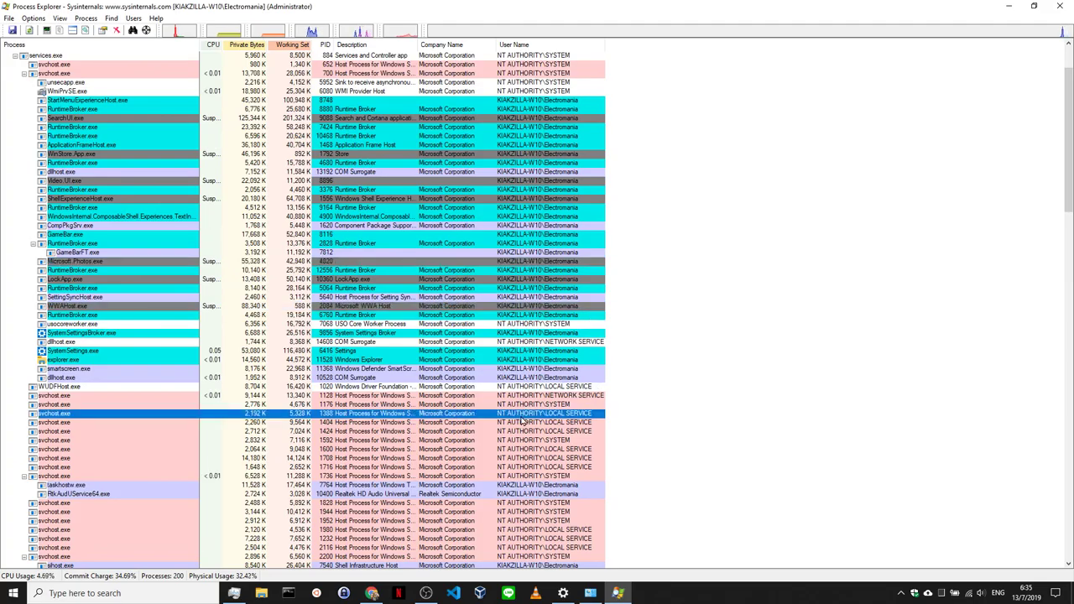
scroll(521, 418, down, 4)
click(521, 416)
scroll(521, 420, down, 8)
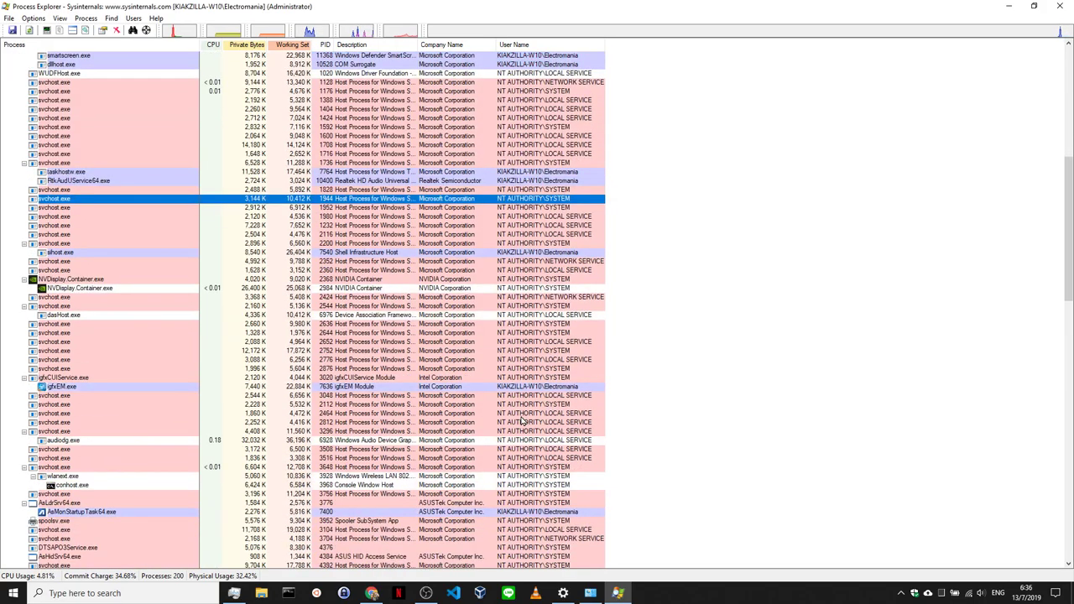
click(521, 417)
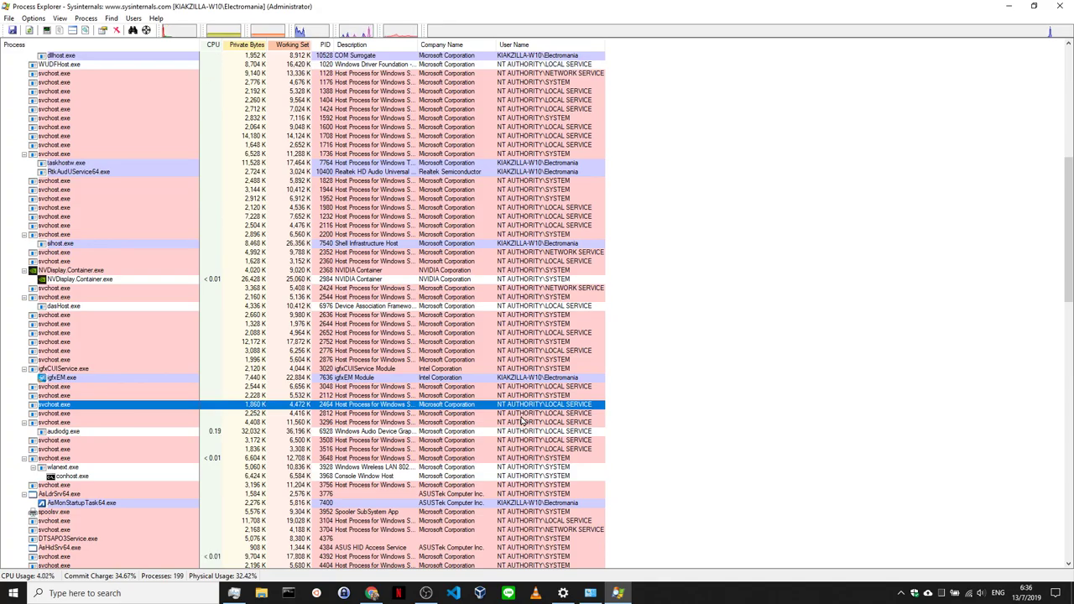
- Close Process Explorer and view the CPU performance graphs in a Task Manager window restored to its smaller size
click(1063, 6)
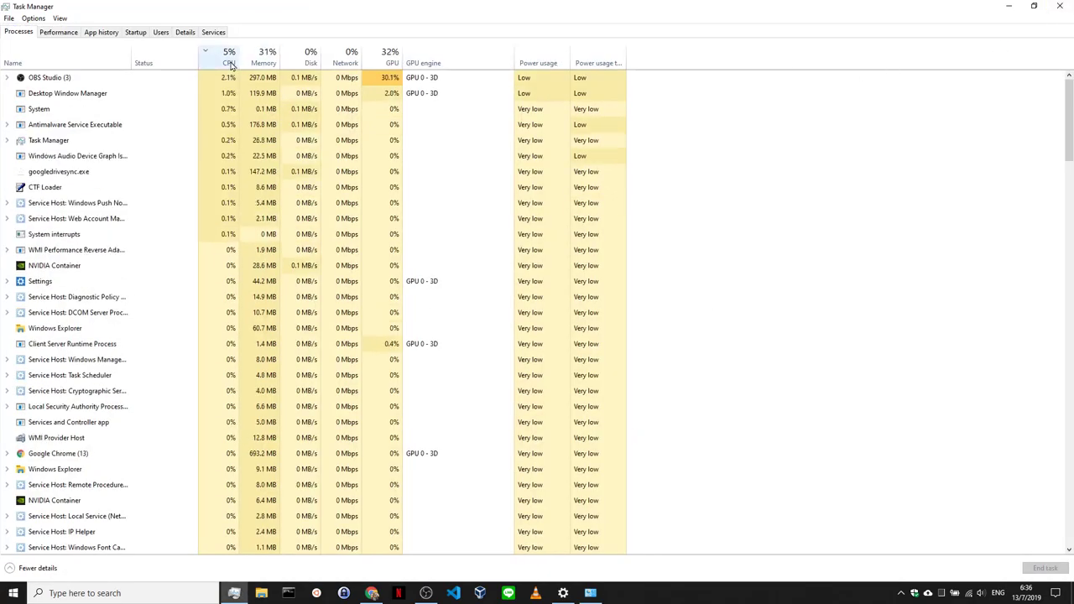
click(69, 34)
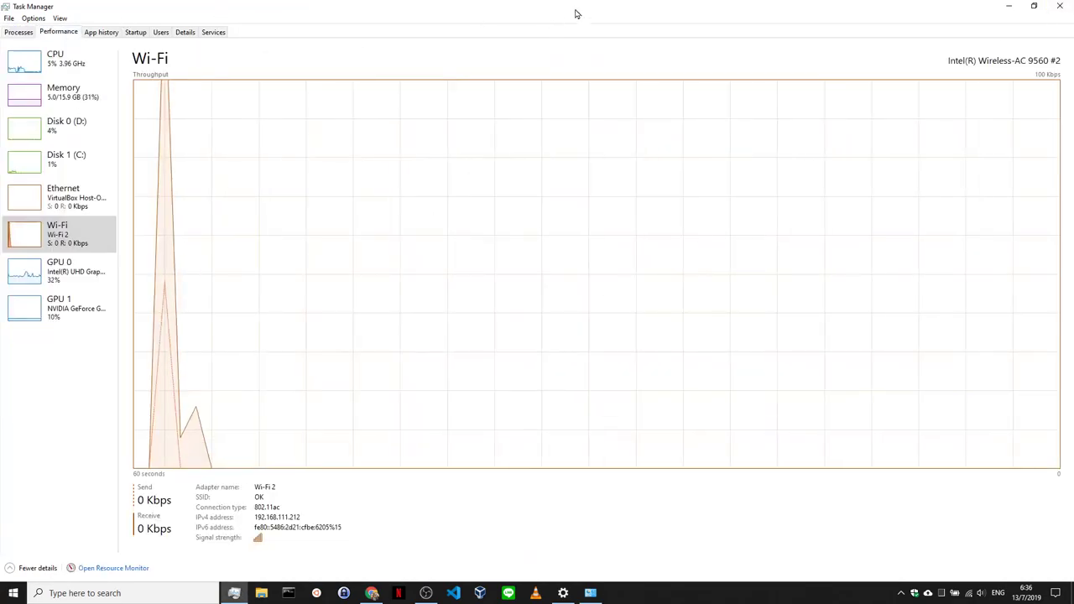
double_click(582, 10)
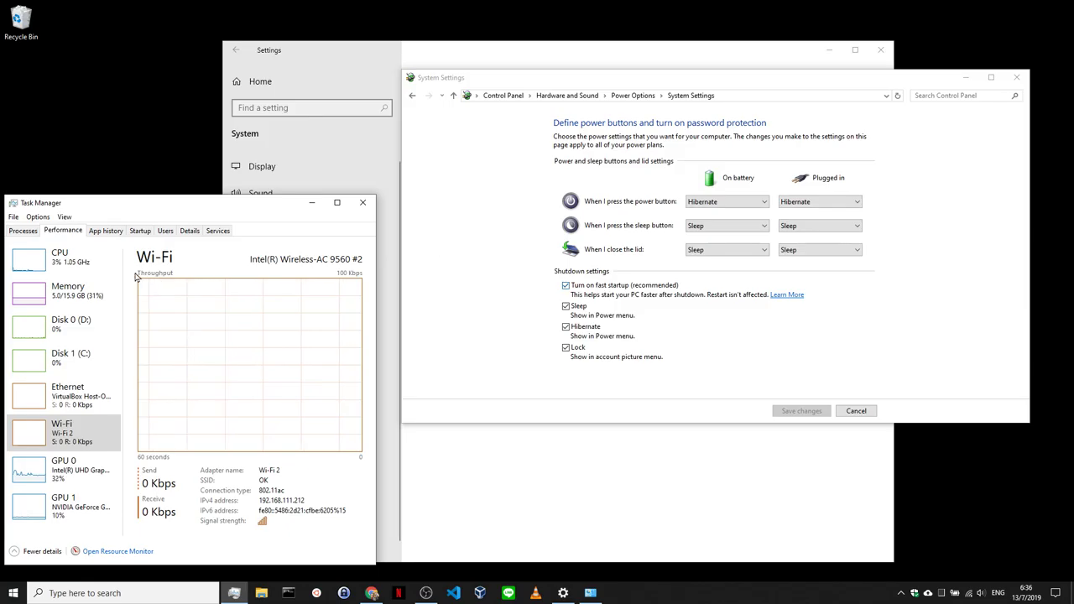
click(96, 268)
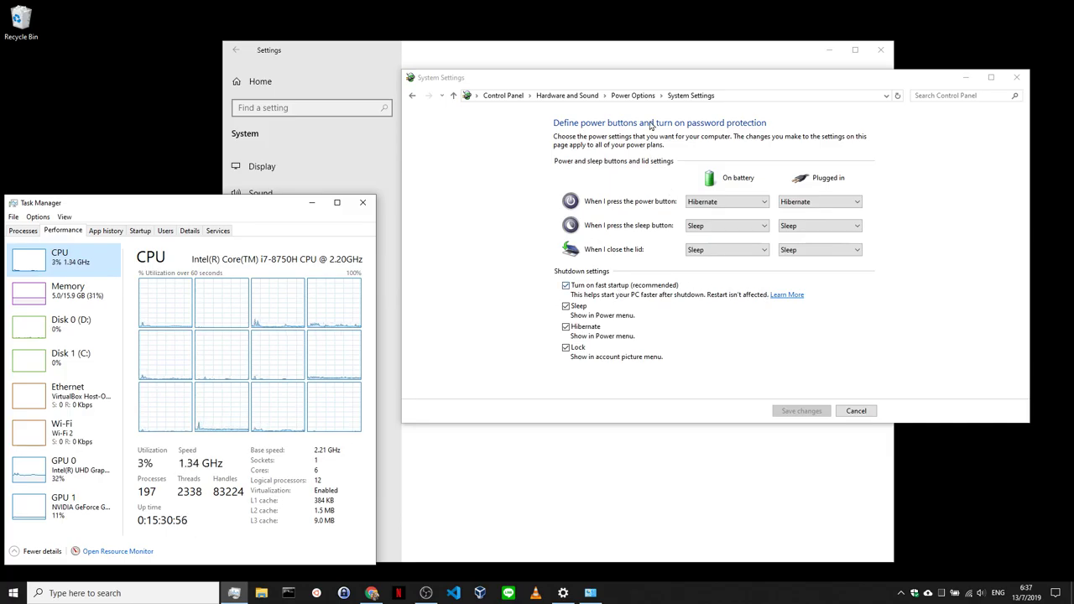
- Review the settings for what closing the lid does again, leave them without saving and close Power Options
click(638, 95)
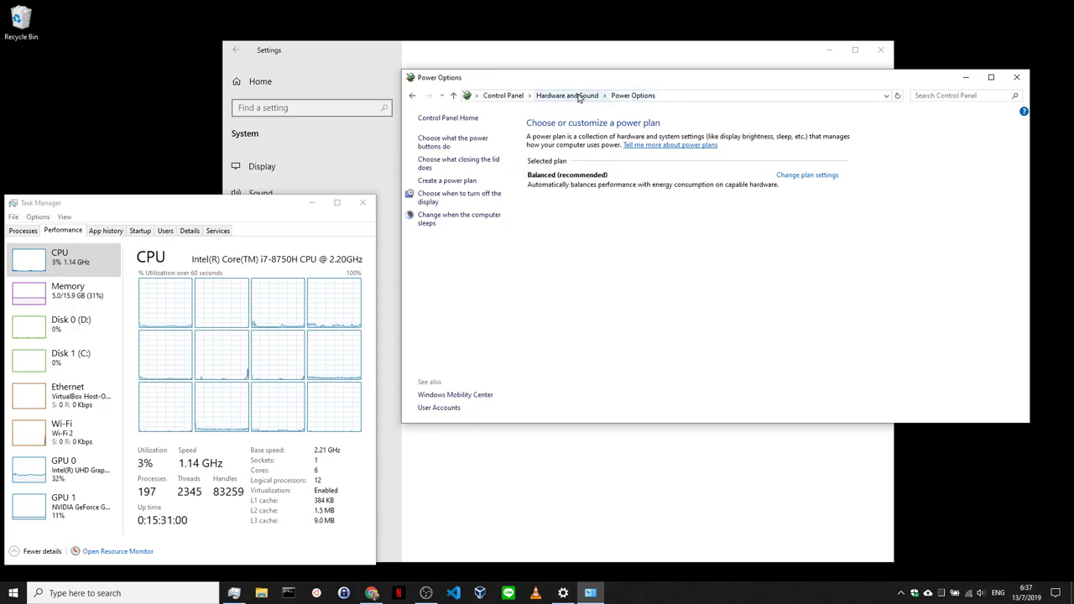
click(488, 161)
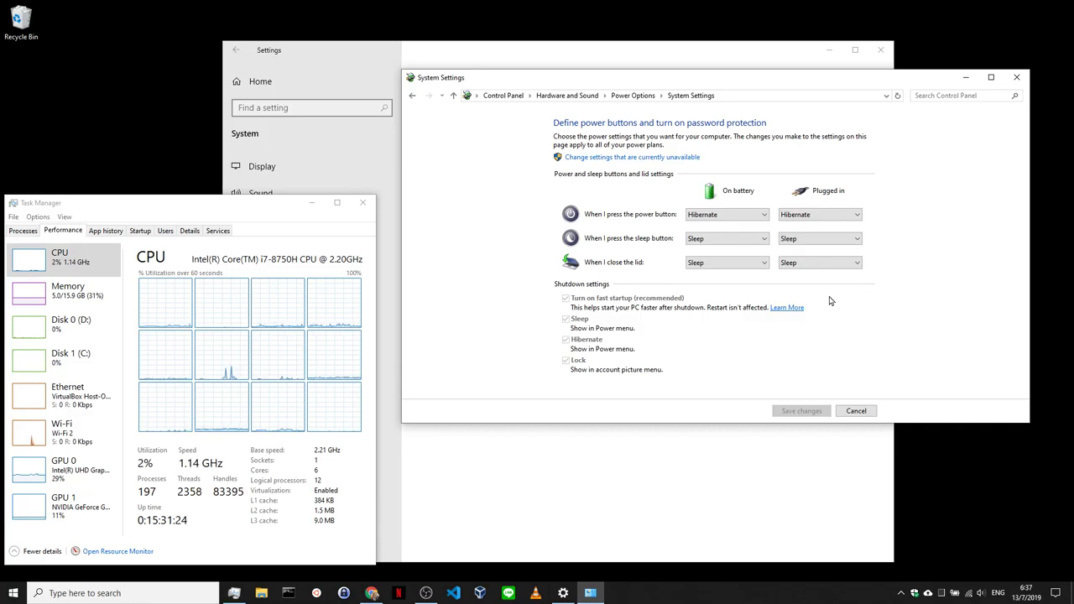
click(856, 411)
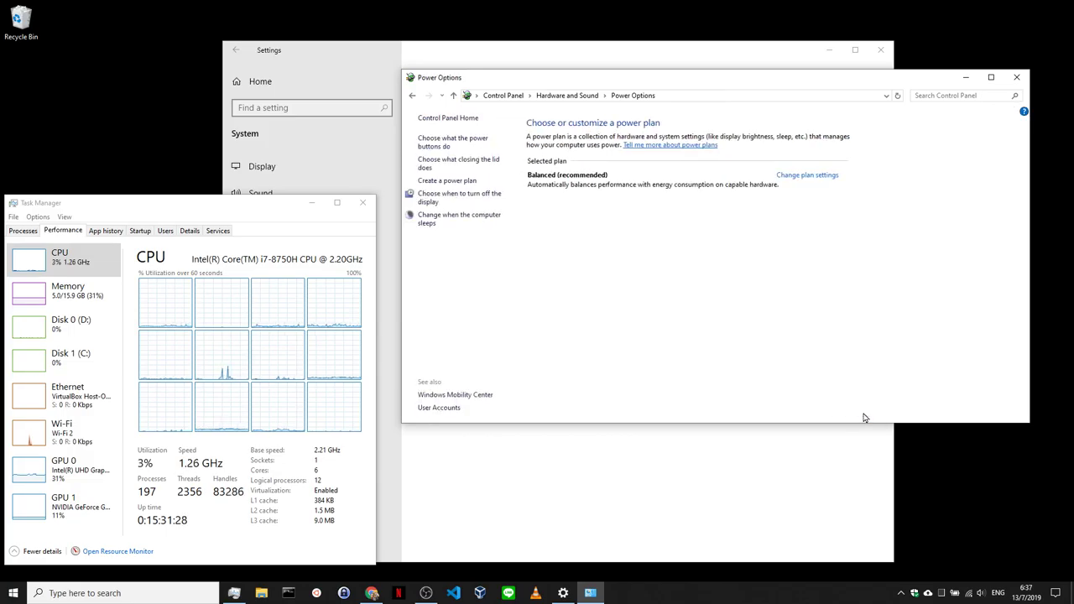
click(1016, 79)
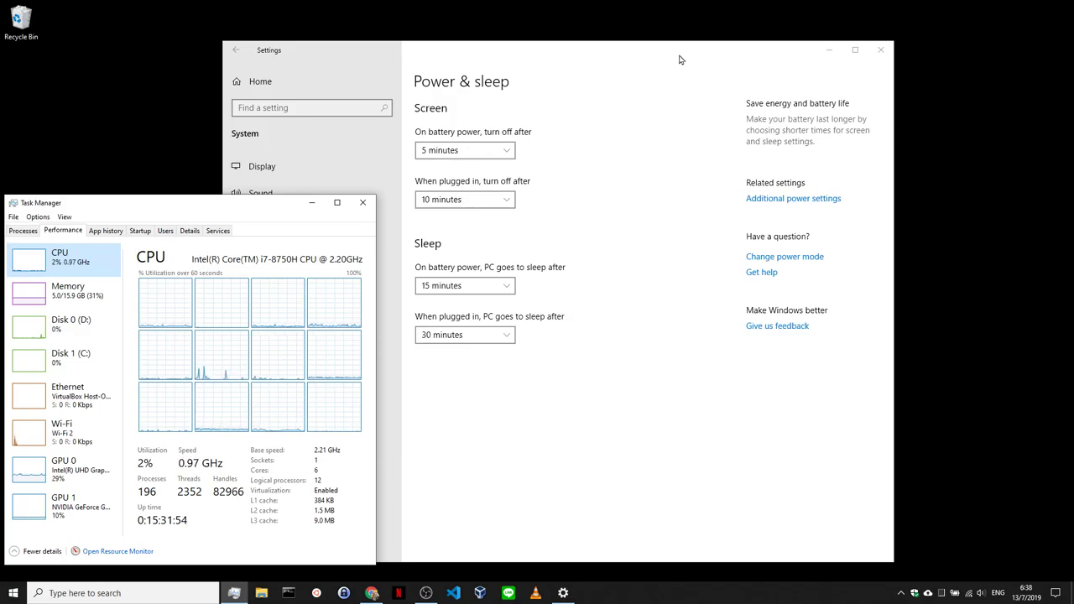
- Move the Settings window beside Task Manager and open the Language settings under Time & Language
drag(669, 50, 829, 52)
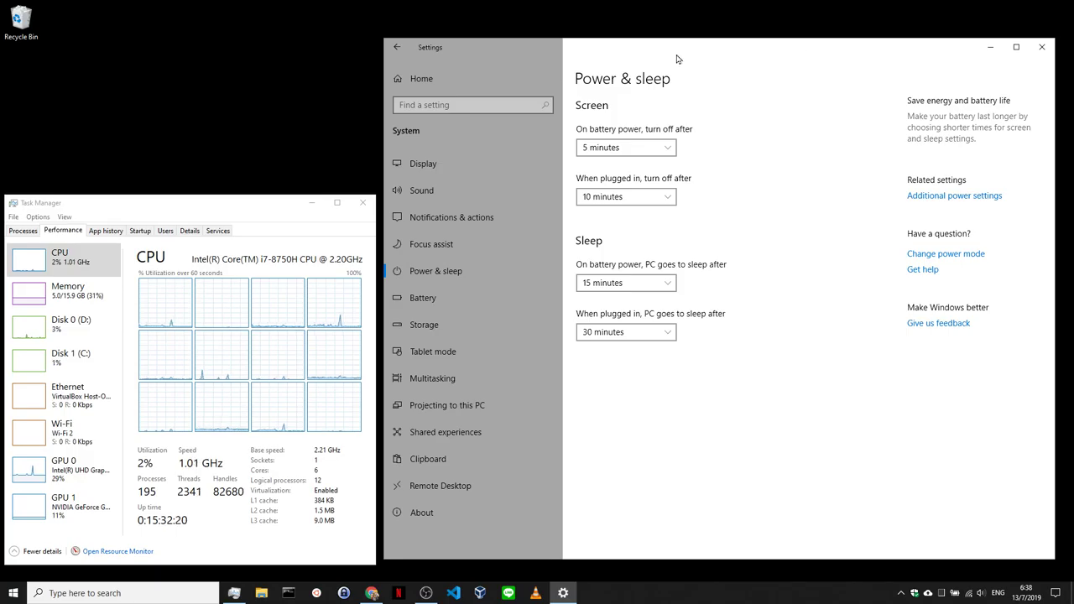
click(398, 49)
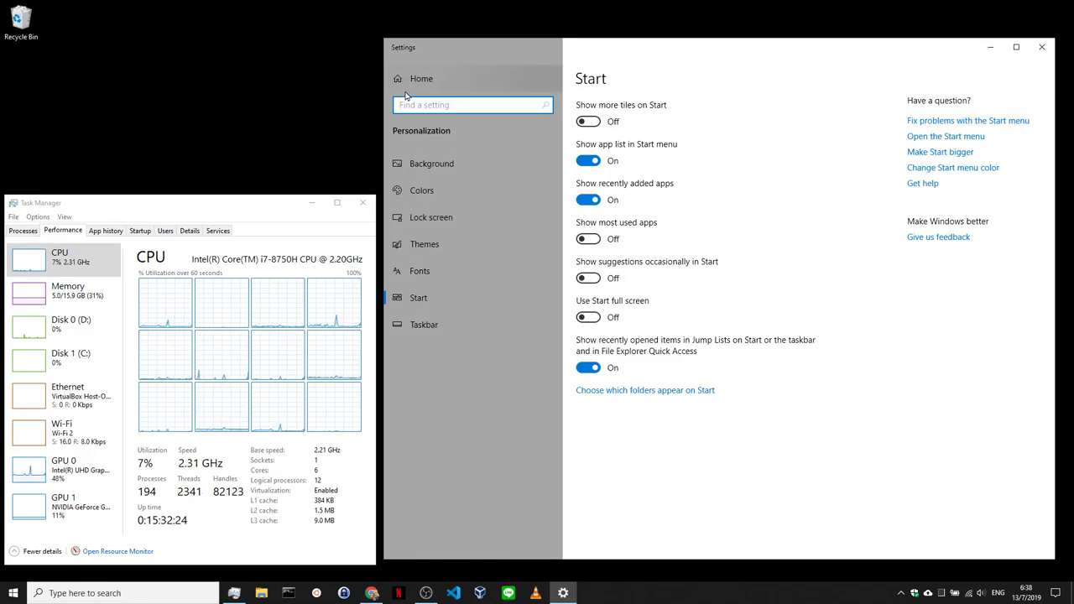
click(465, 81)
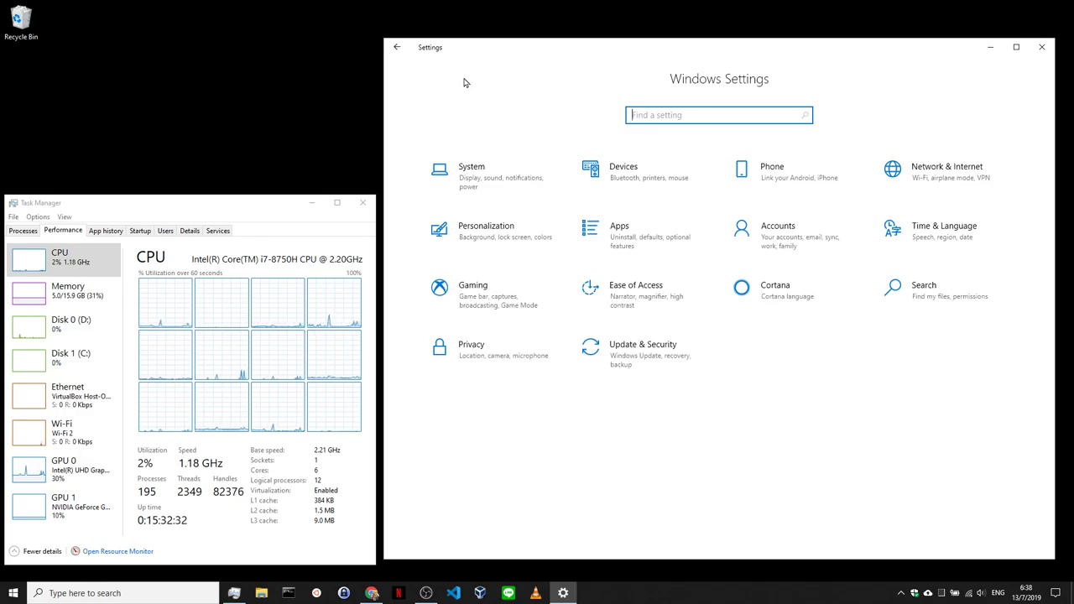
click(953, 238)
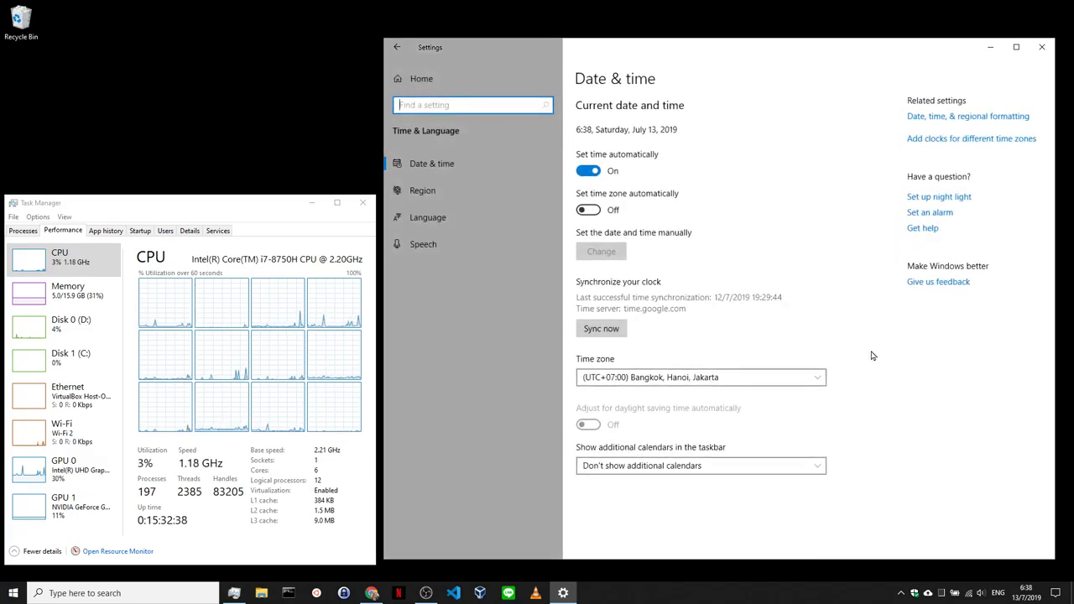
click(500, 220)
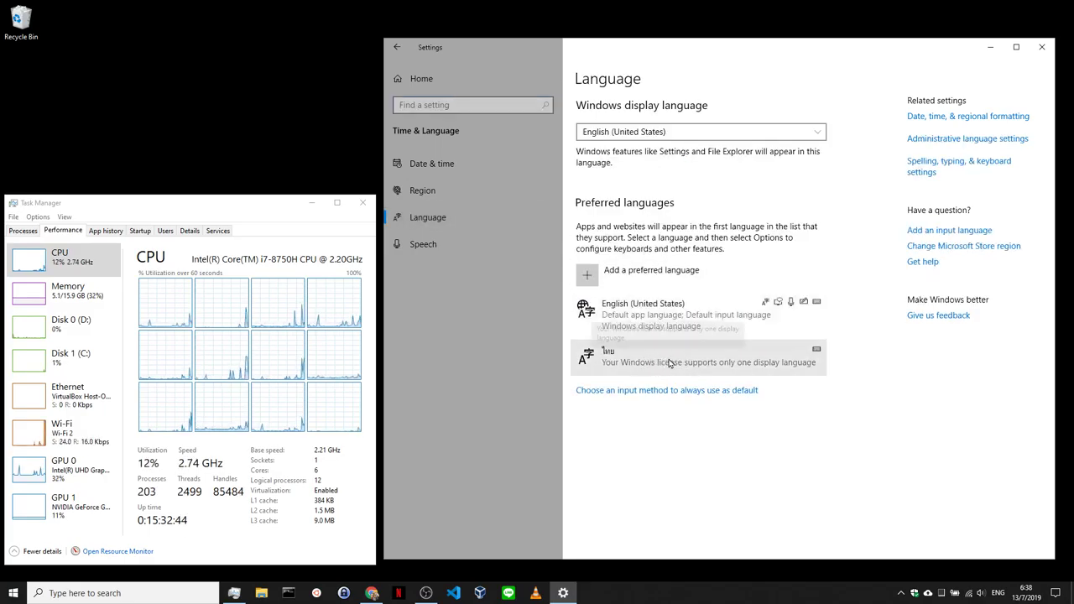
- Search the languages available to install for "thai" and leave the list without adding one
click(587, 274)
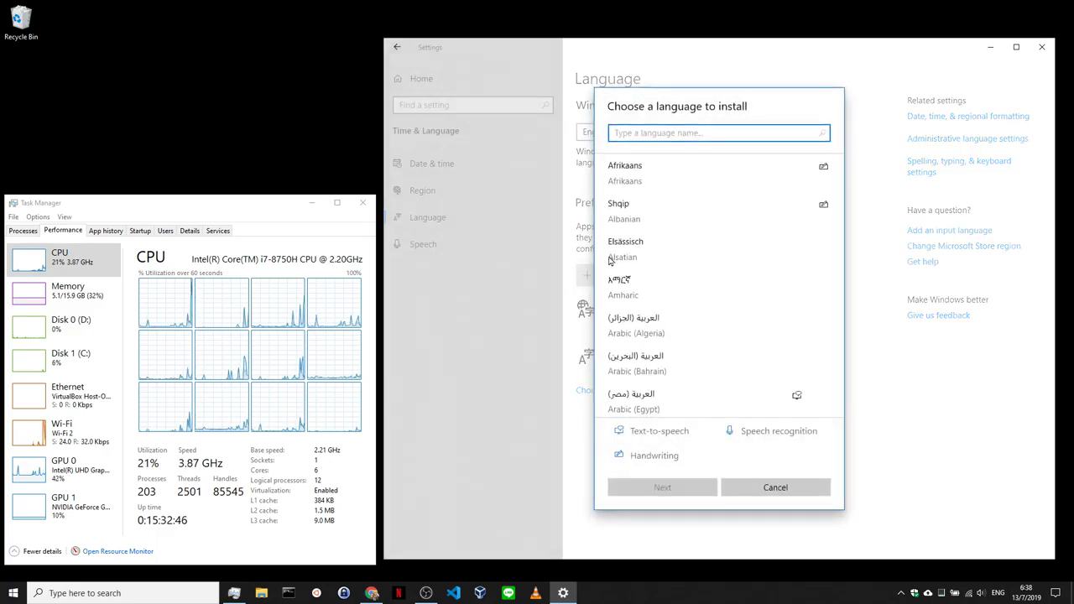
text(thai)
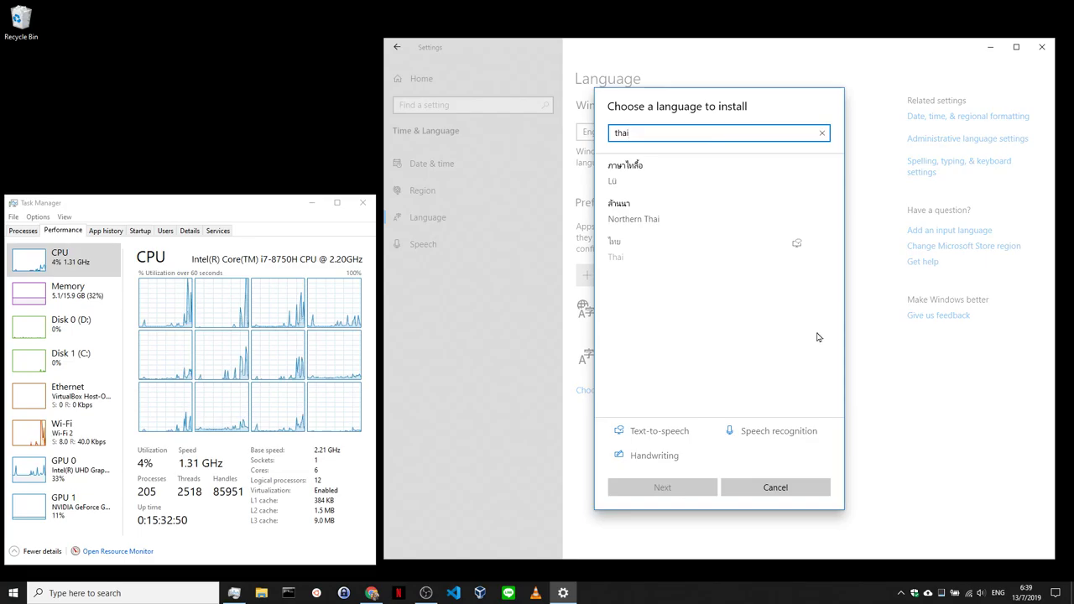
click(773, 488)
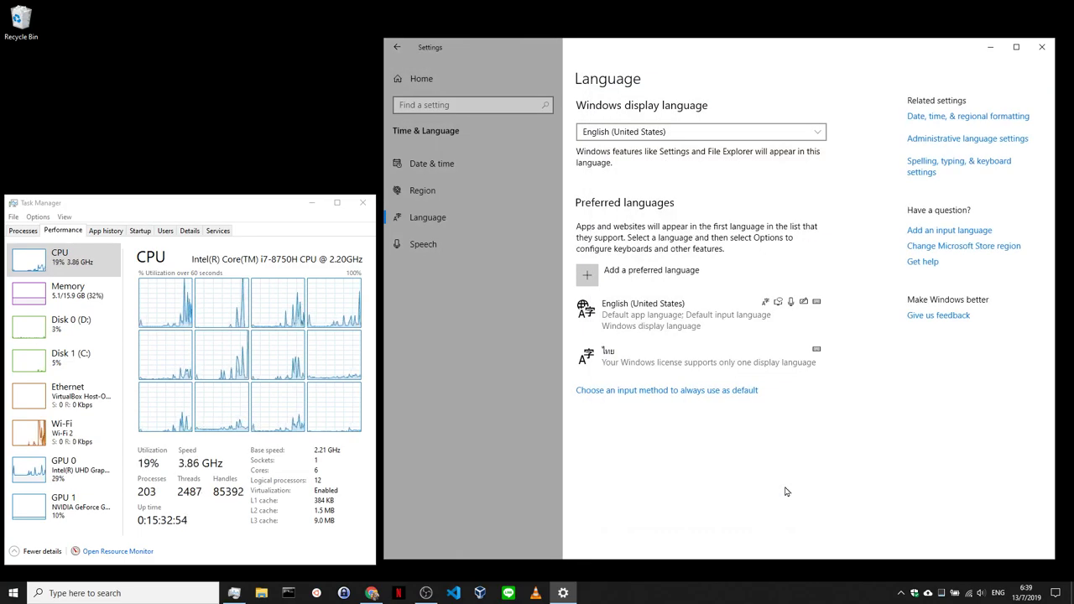
- View the list of keyboard input languages and switch repeatedly between English (United States) and Thai, ending on English
click(1001, 595)
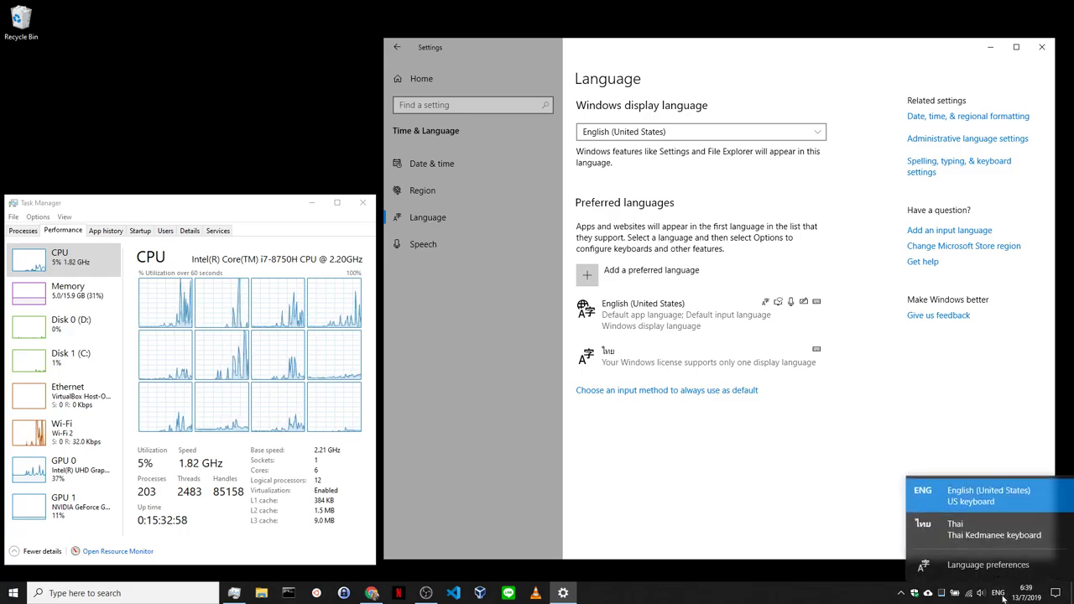
click(1003, 595)
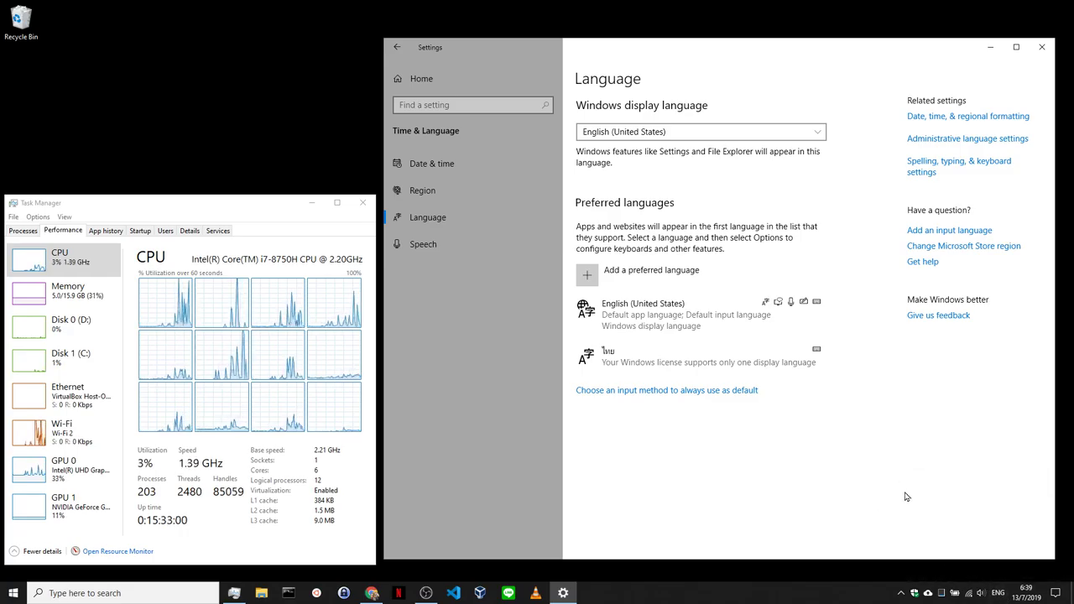
key(super+space)
key(super+space)
key(super+space)
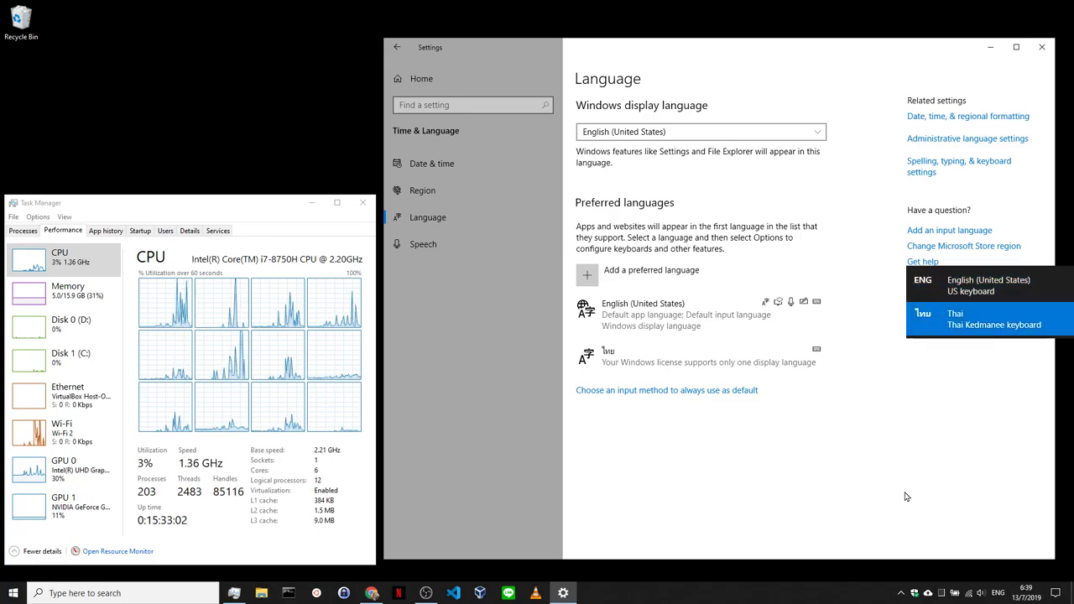
key(super+space)
key(super+space)
key(super+space)
key(super+space)
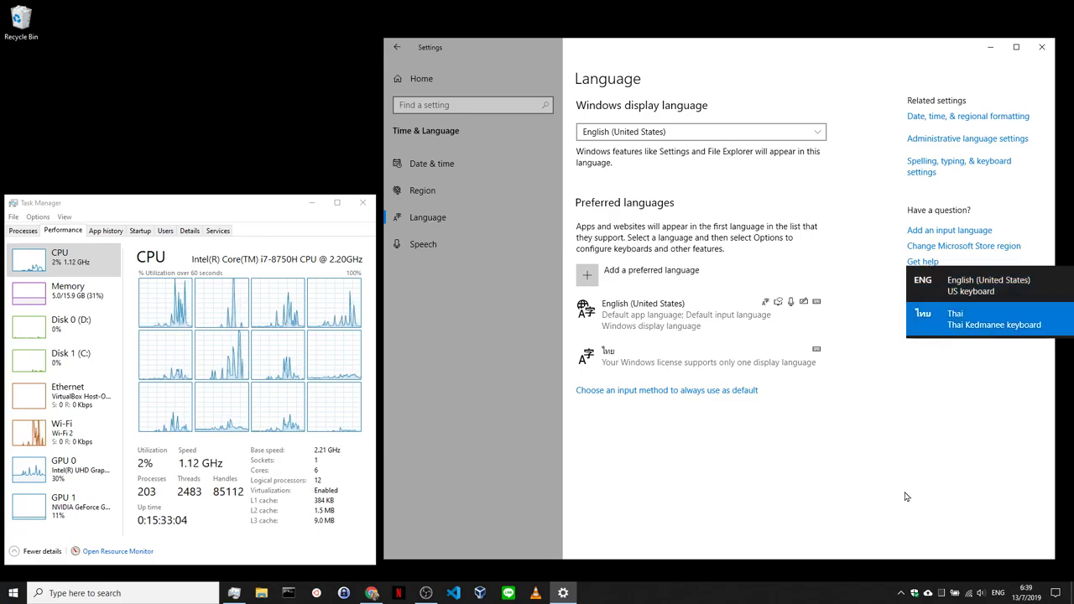
key(super+space)
key(super+space)
key(super+space)
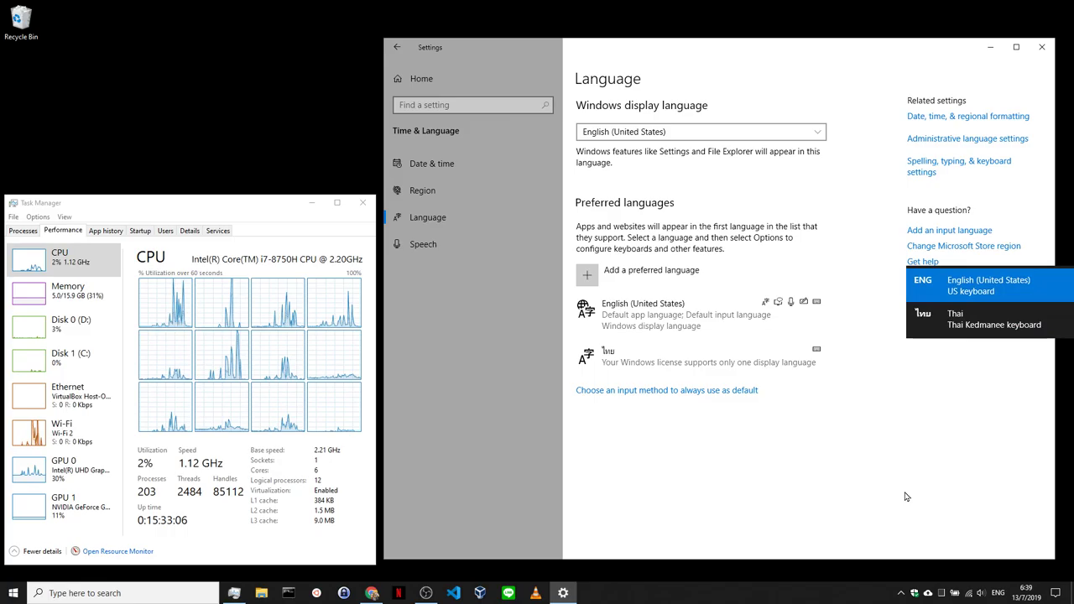
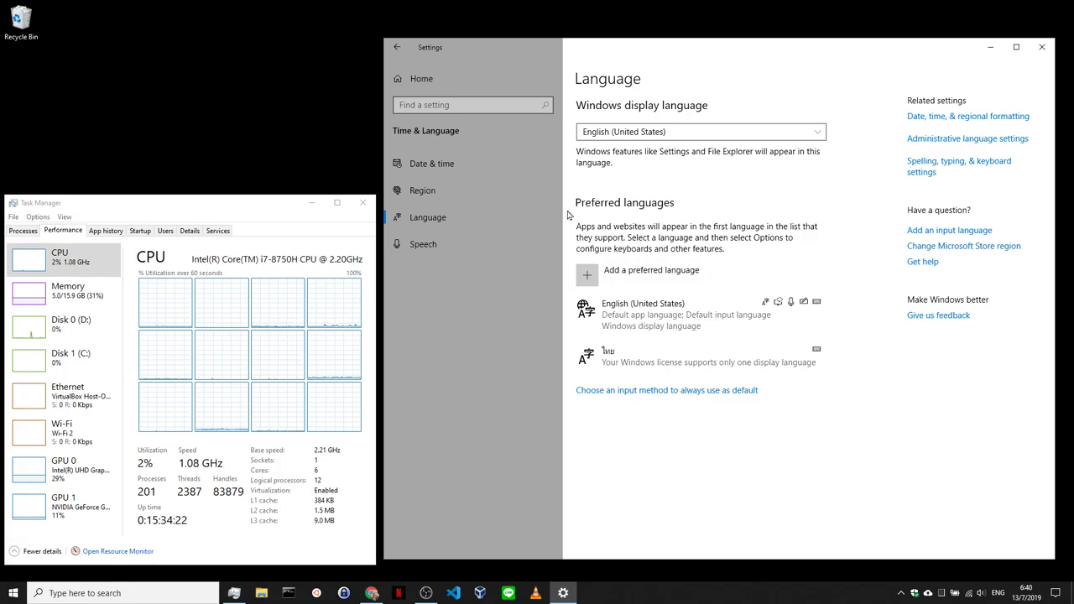
- Review the Region settings and examine the Display settings under System, down to the multiple displays options
click(528, 193)
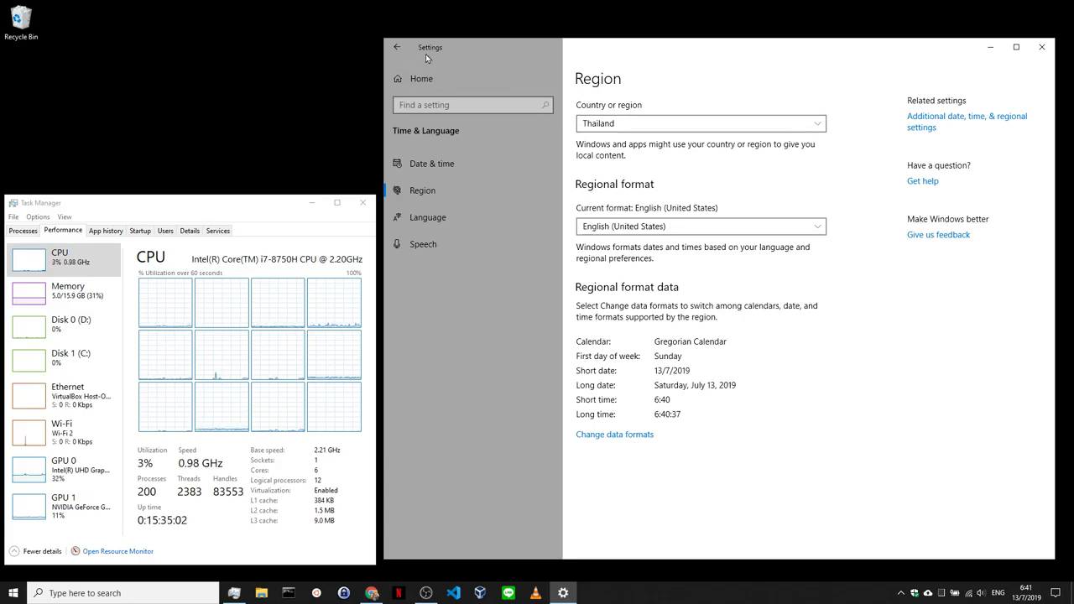
click(397, 48)
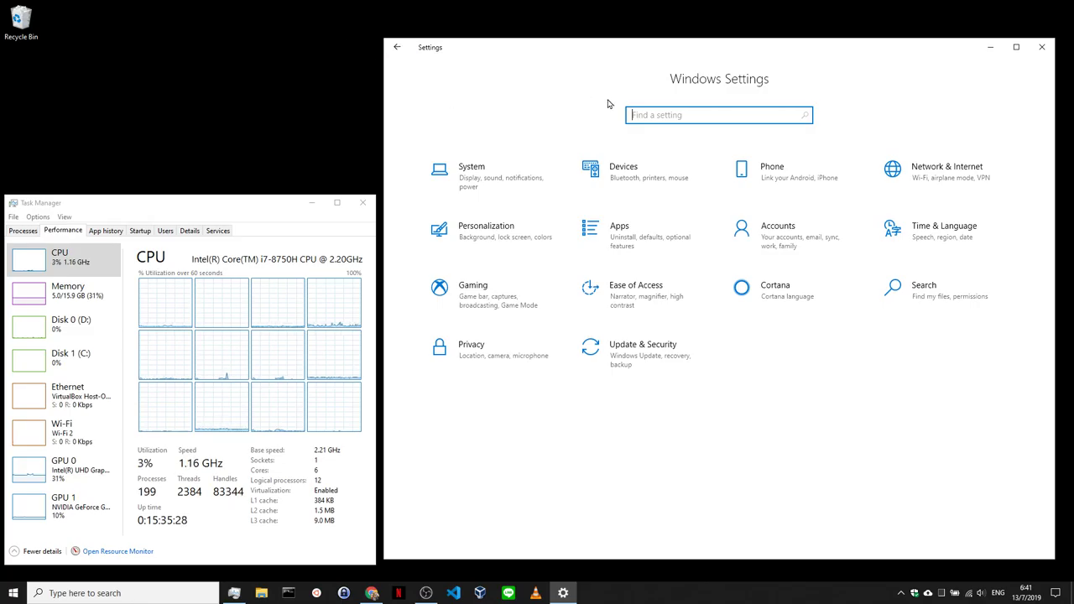
click(541, 174)
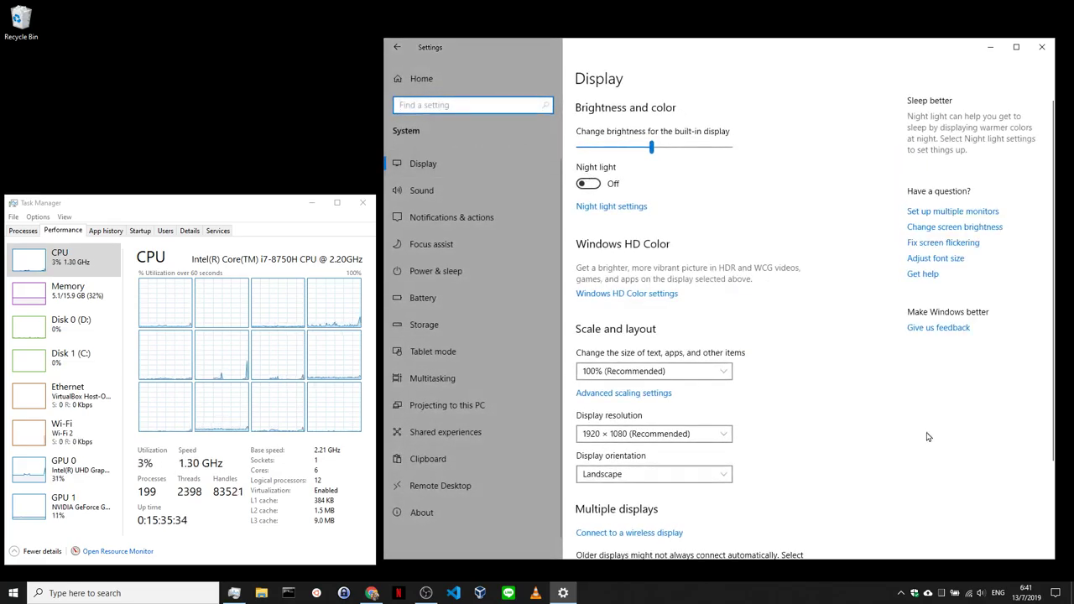
scroll(928, 437, down, 3)
scroll(929, 437, up, 1)
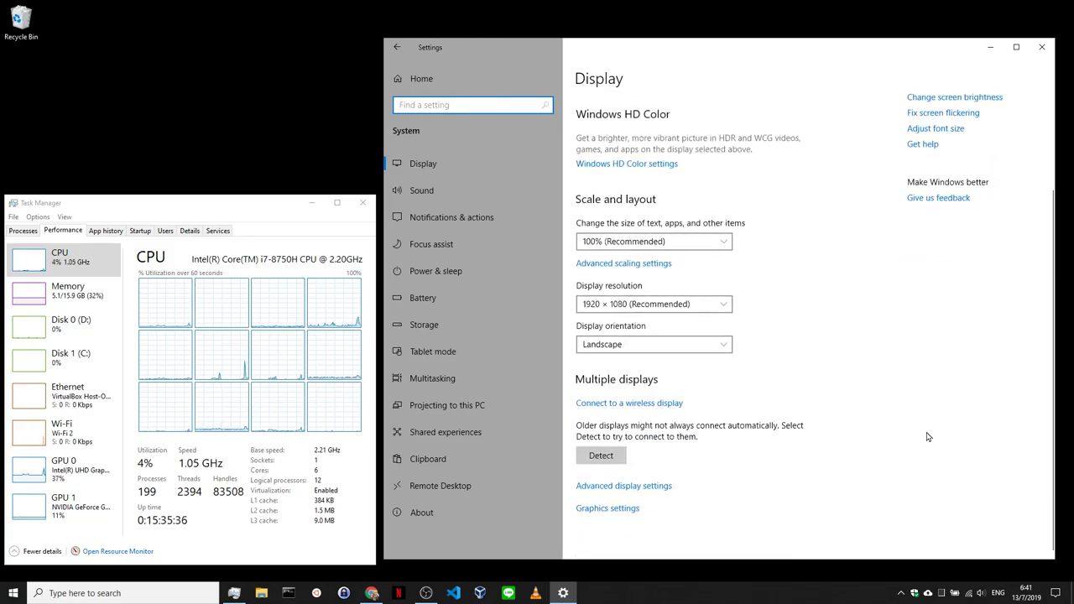